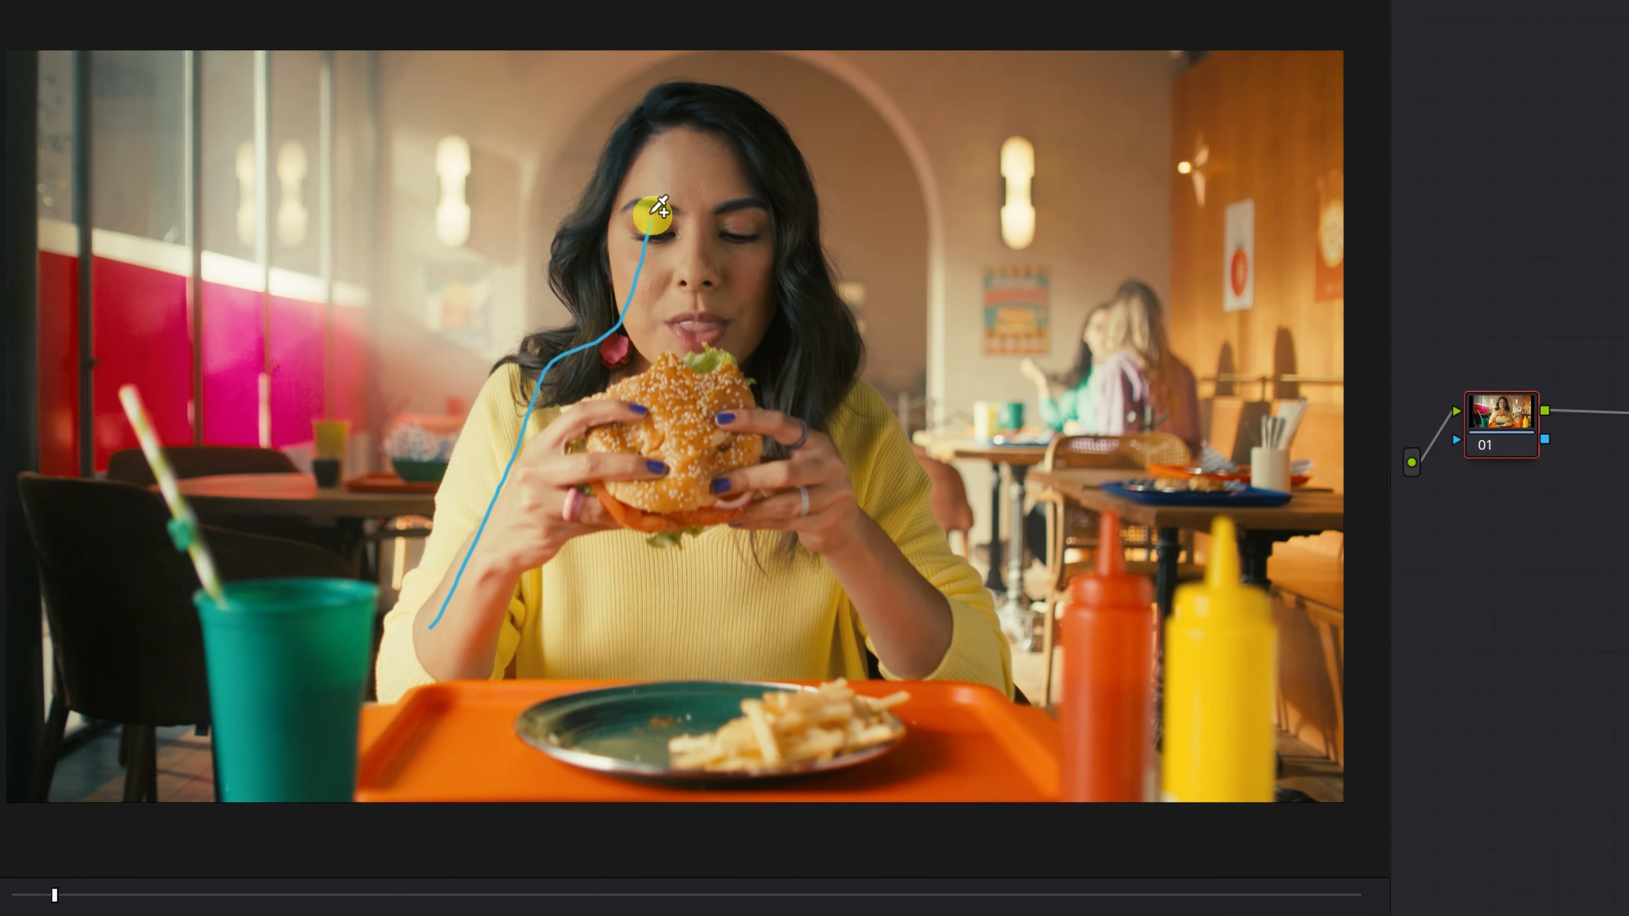
pyautogui.moveTo(808, 356); pyautogui.dragTo(927, 581)
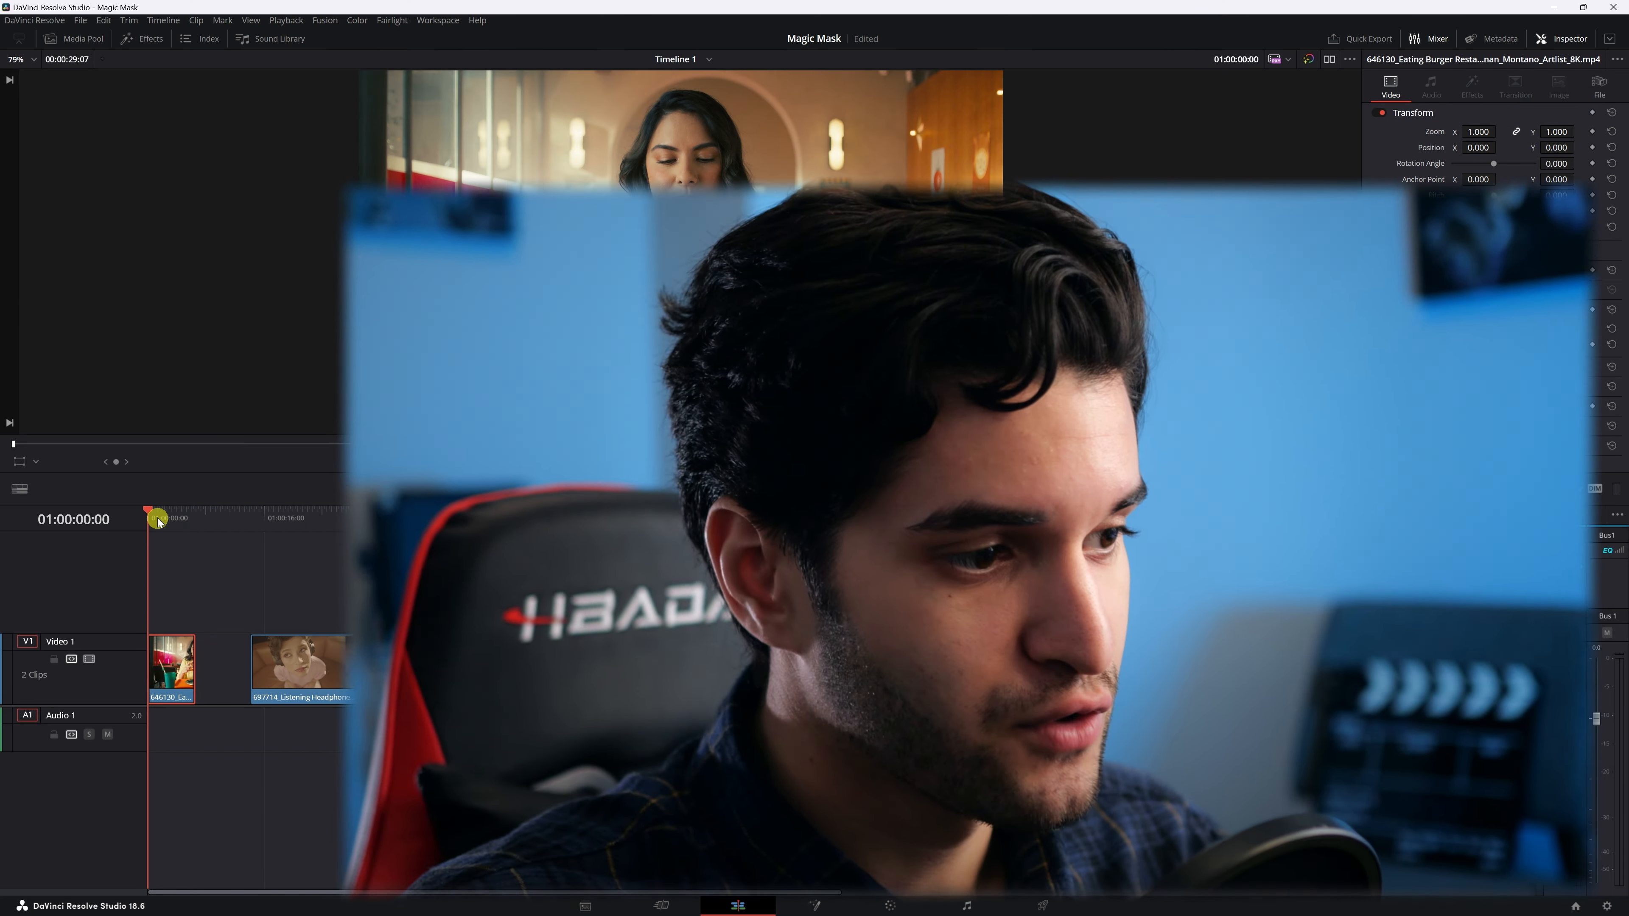
# - Go to 01:00:02:08 in the burger clip and open the Magic Mask on the Color page
pyautogui.moveTo(158, 519); pyautogui.dragTo(166, 523)
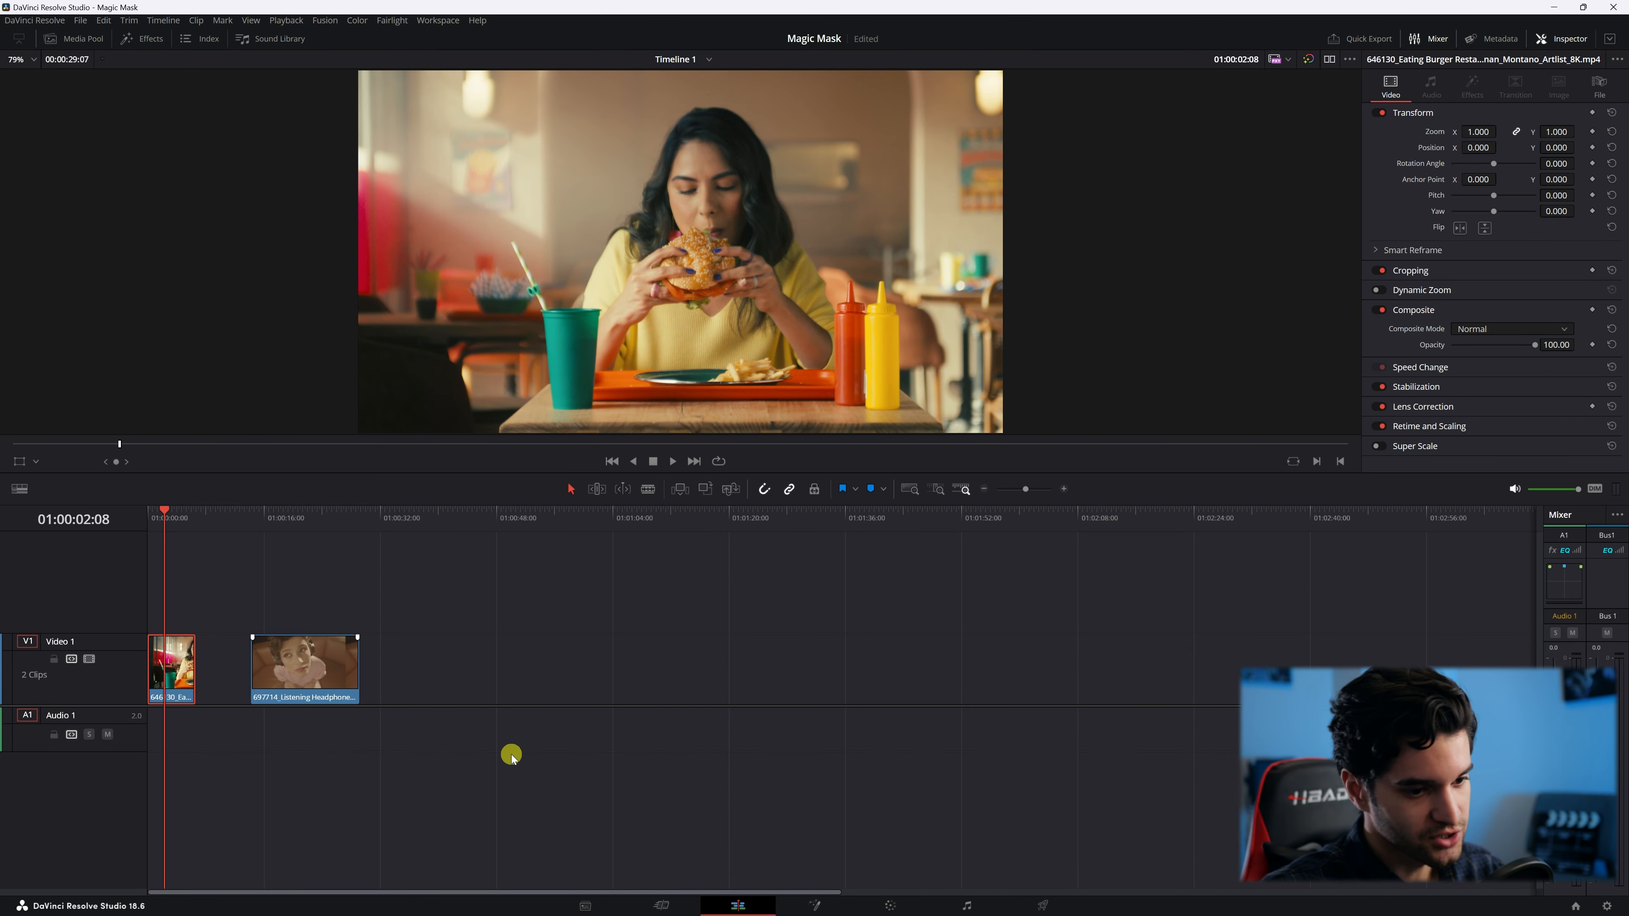
pyautogui.click(884, 901)
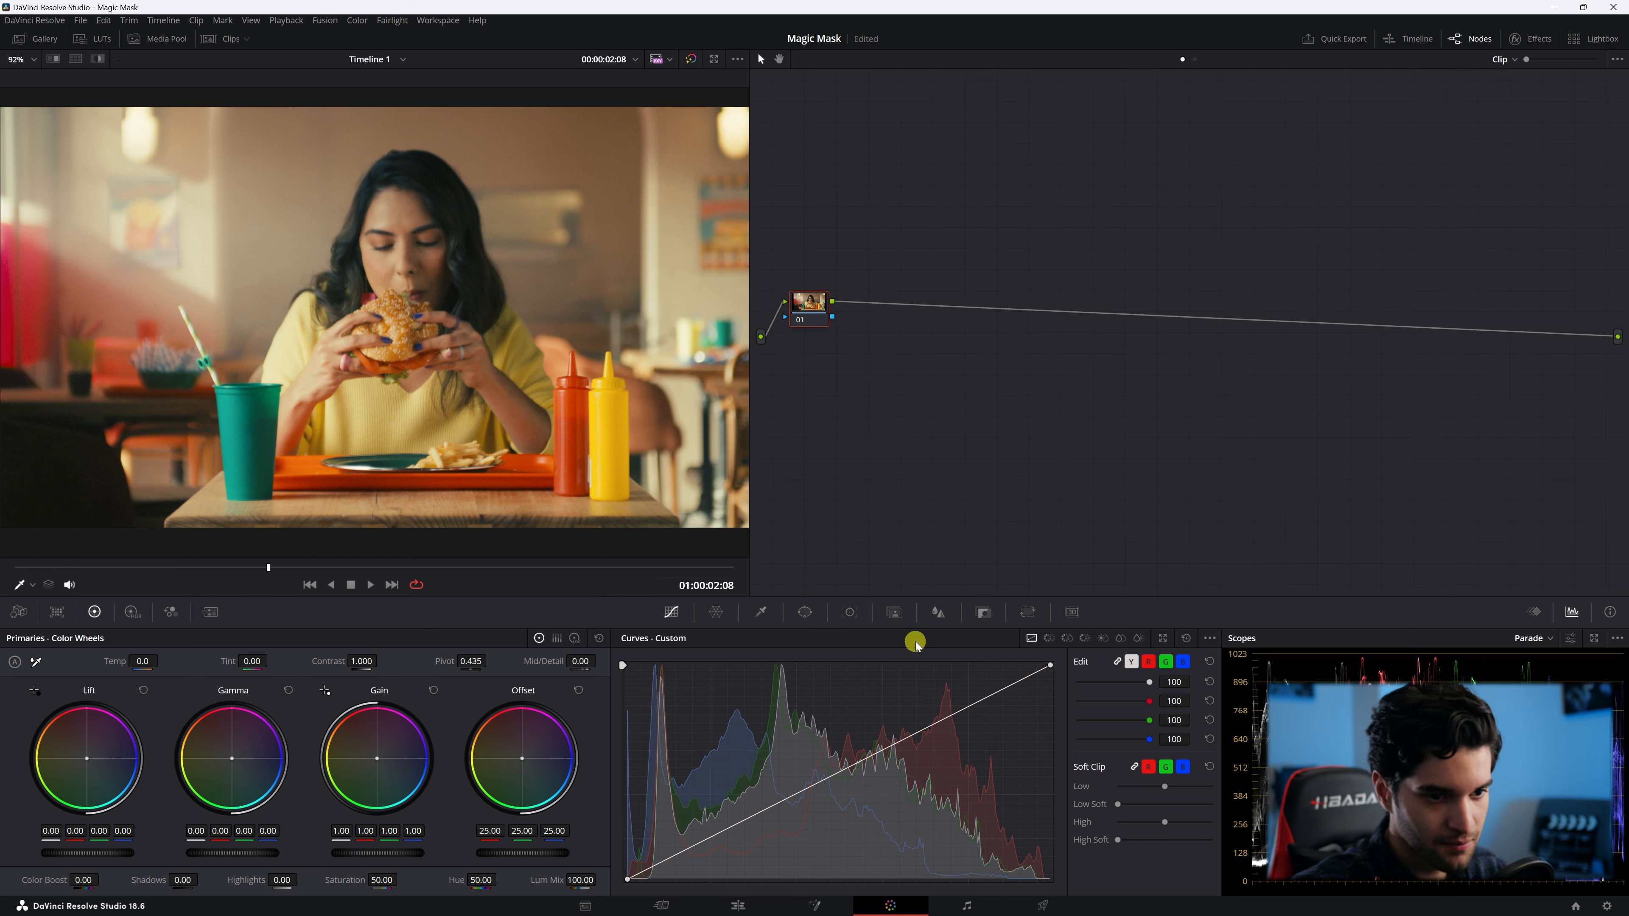
pyautogui.click(885, 614)
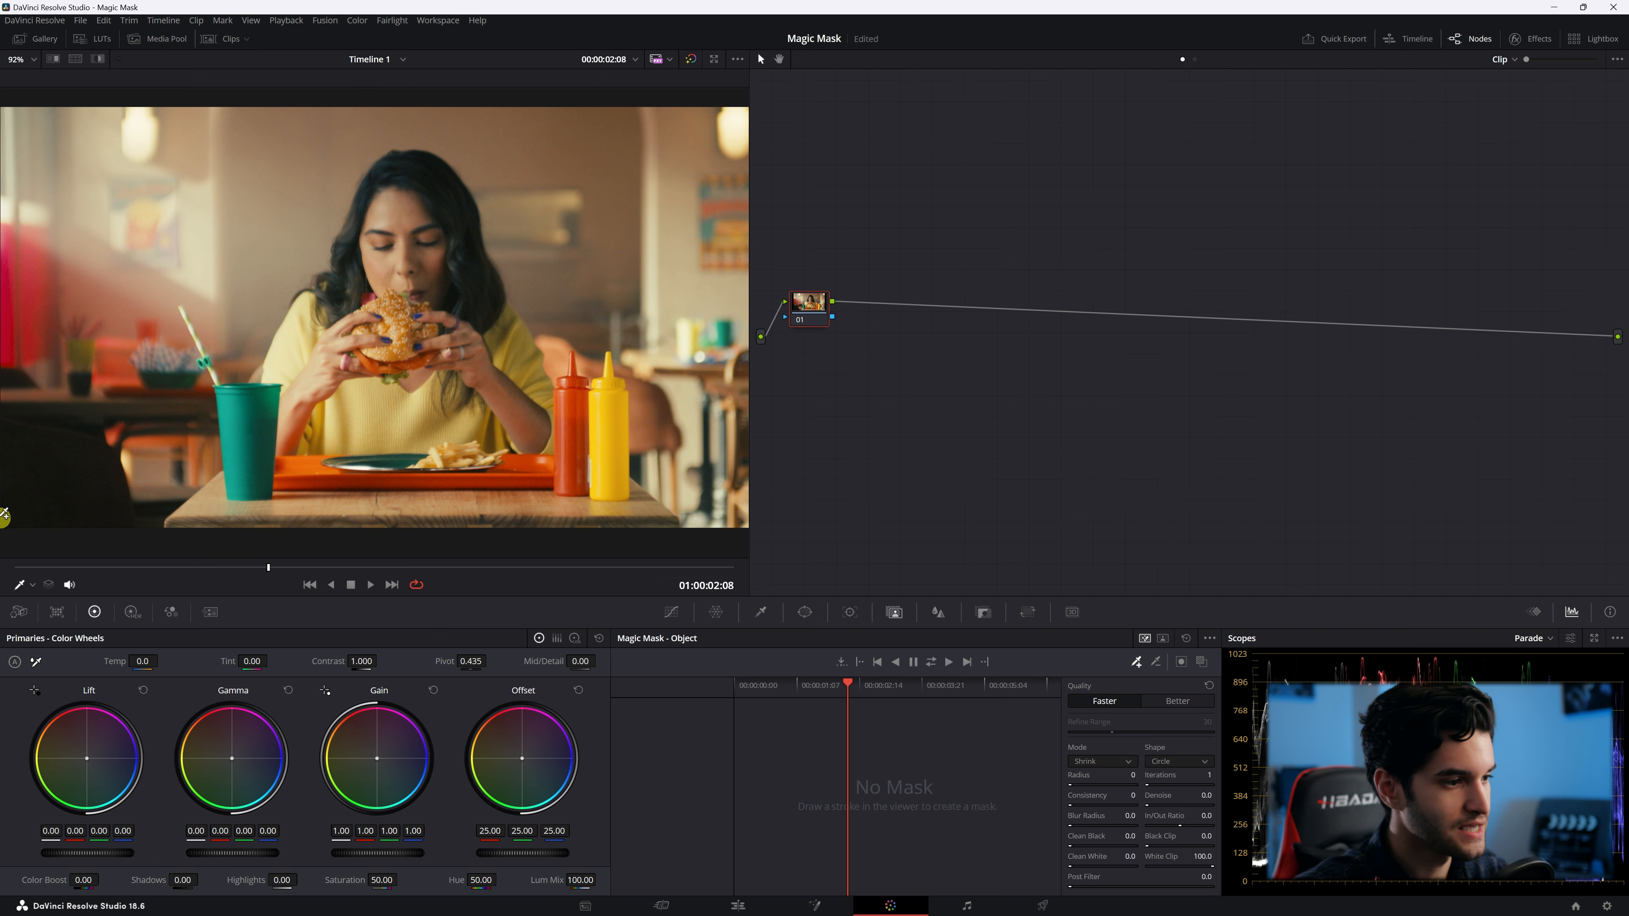
# - At 01:00:00:05, draw an additive object-mask stroke over the woman, running along her arm, around her head and across her sweater
pyautogui.click(37, 567)
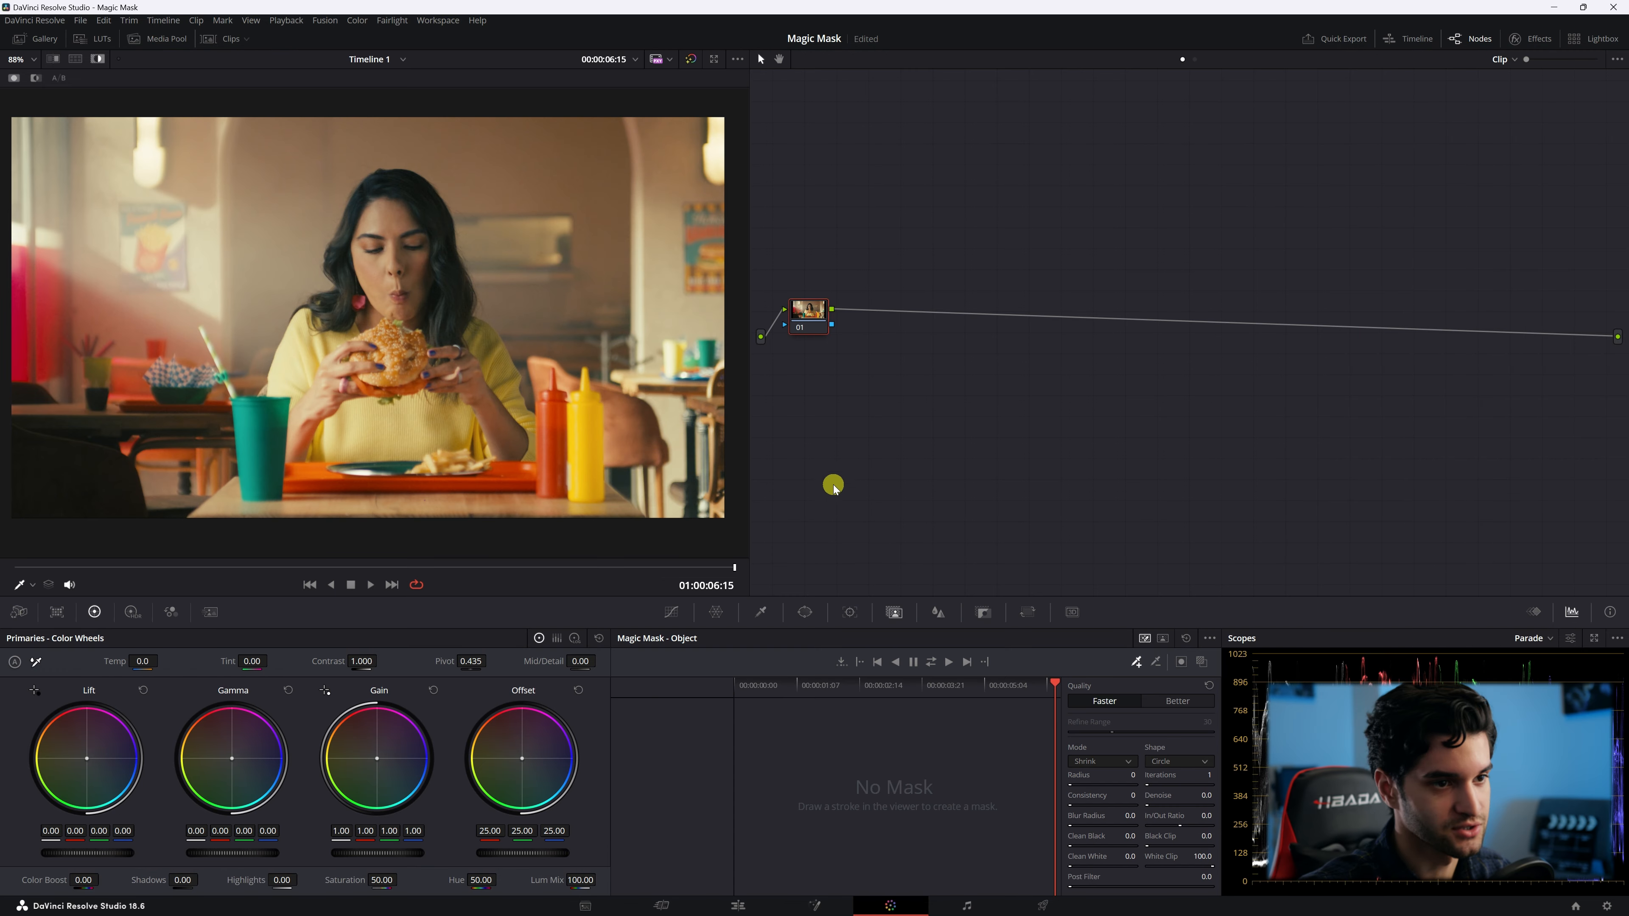
pyautogui.moveTo(36, 568); pyautogui.dragTo(39, 571)
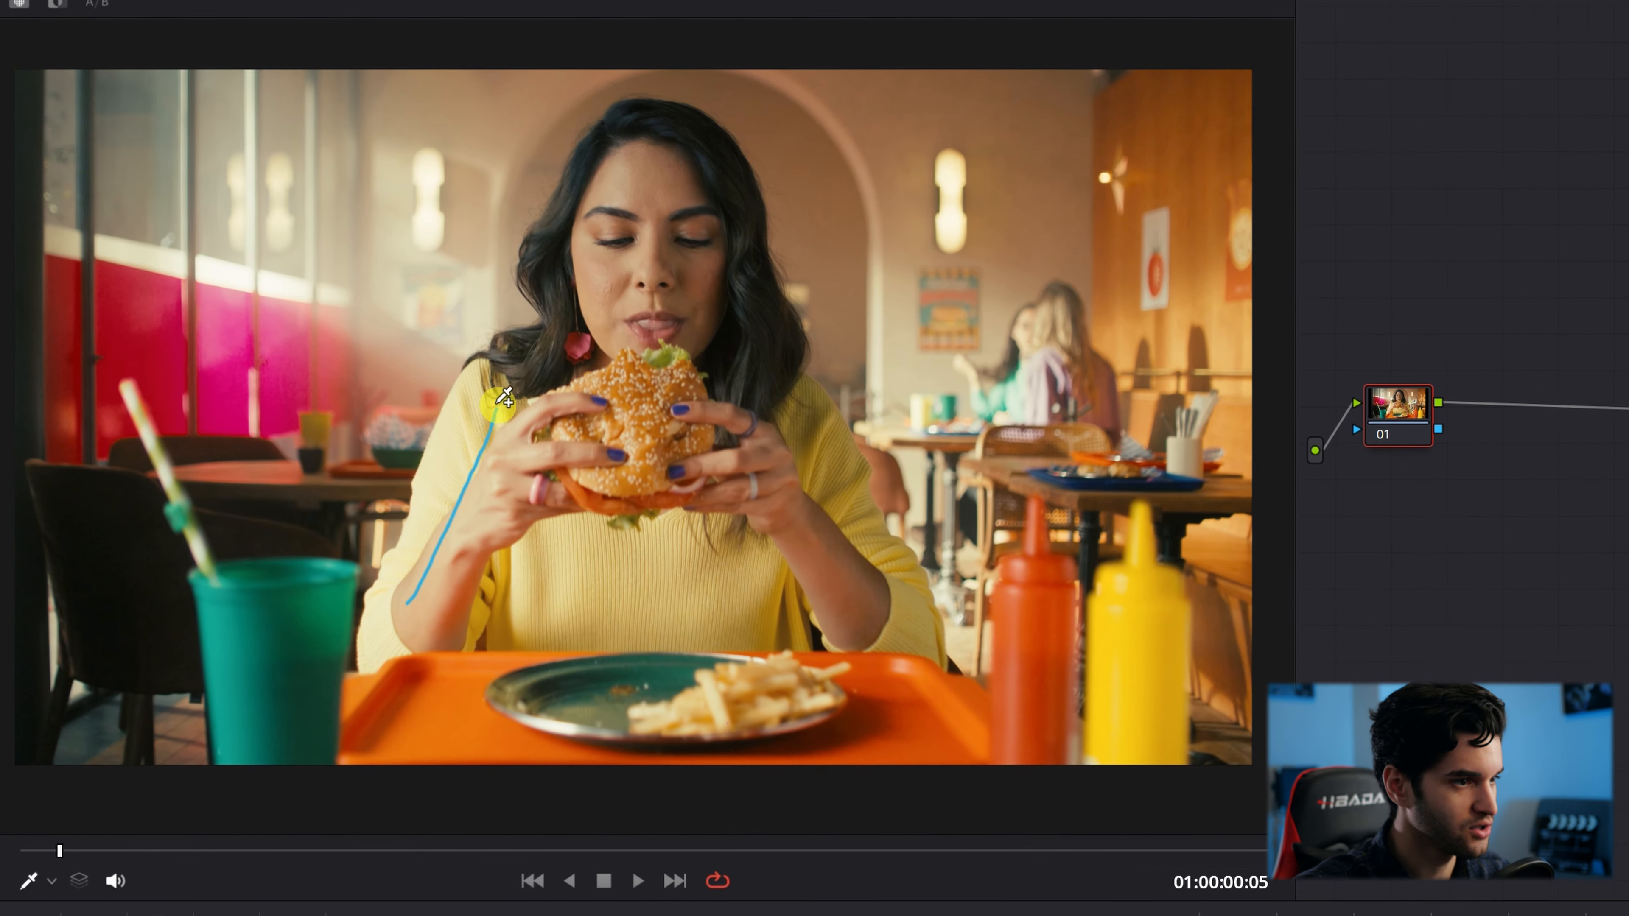
pyautogui.moveTo(238, 426); pyautogui.dragTo(348, 240)
pyautogui.moveTo(612, 291)
pyautogui.mouseDown()
pyautogui.moveTo(667, 152)
pyautogui.moveTo(751, 212)
pyautogui.moveTo(799, 442)
pyautogui.moveTo(883, 586)
pyautogui.moveTo(606, 612)
pyautogui.moveTo(672, 356)
pyautogui.mouseUp()
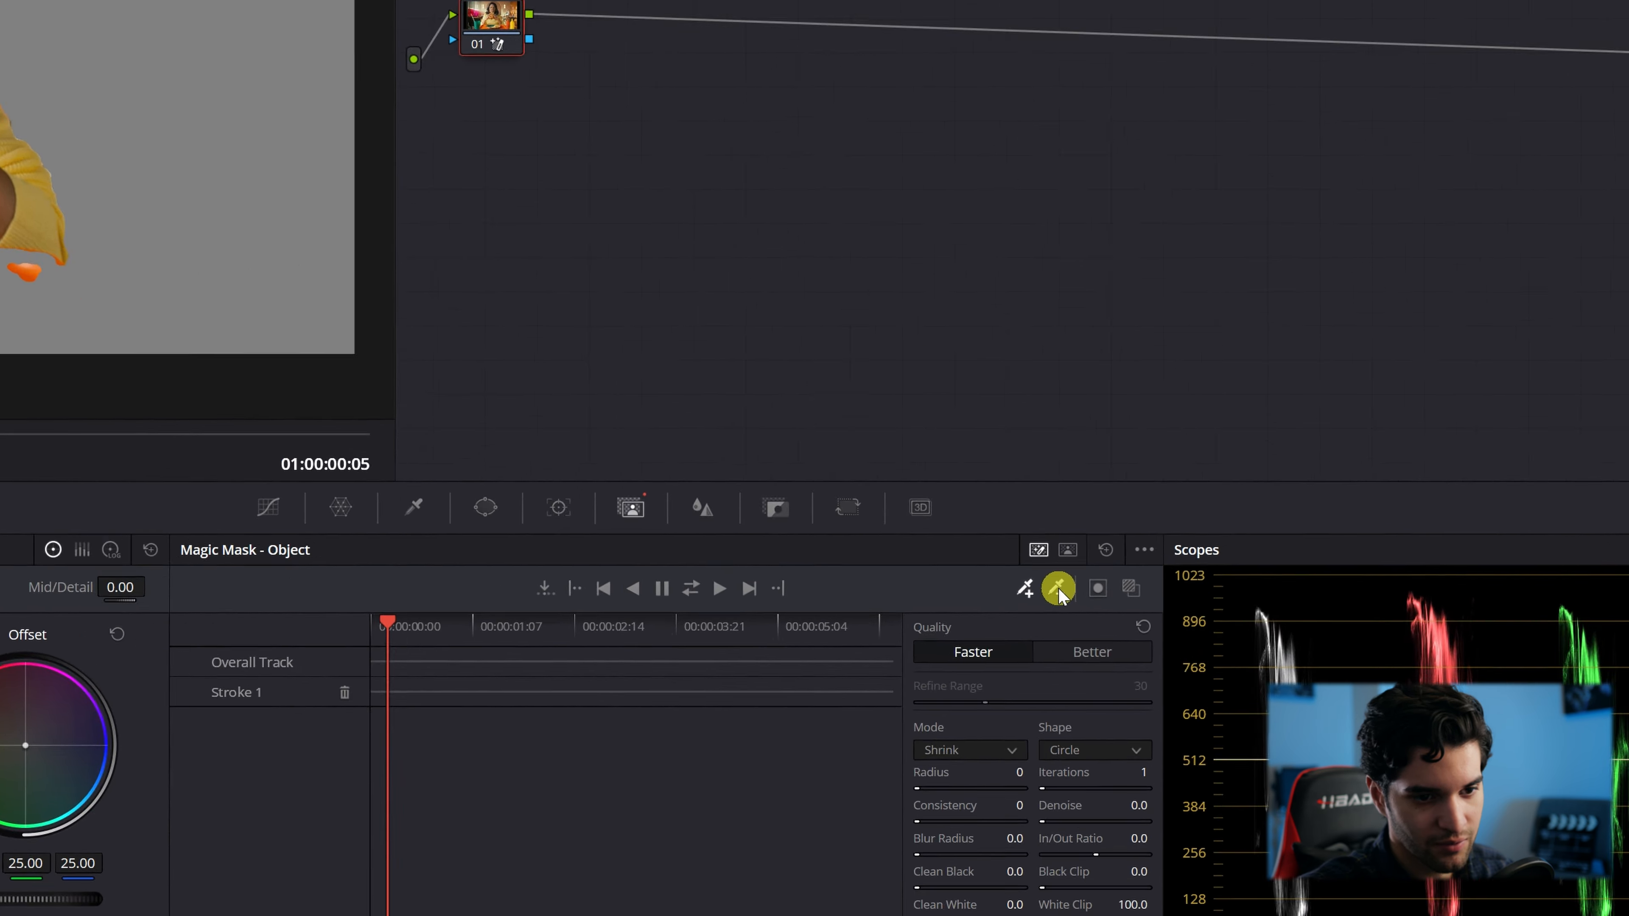
# - Draw a subtractive mask stroke across the tray and table below the woman to exclude them
pyautogui.click(1156, 662)
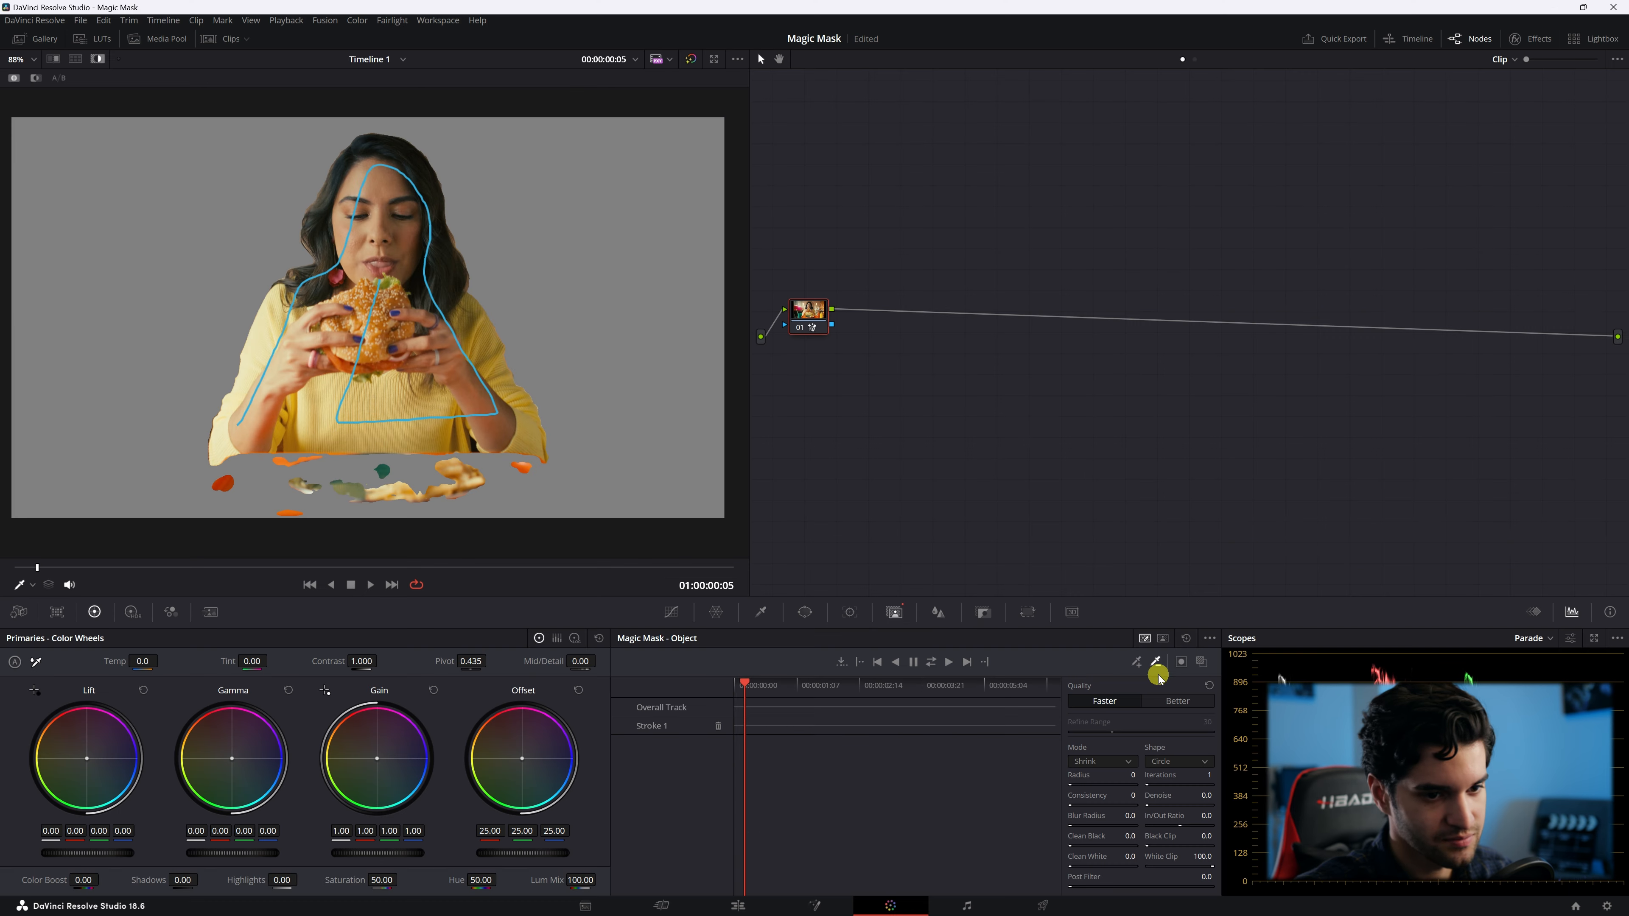
pyautogui.moveTo(184, 489); pyautogui.dragTo(601, 506)
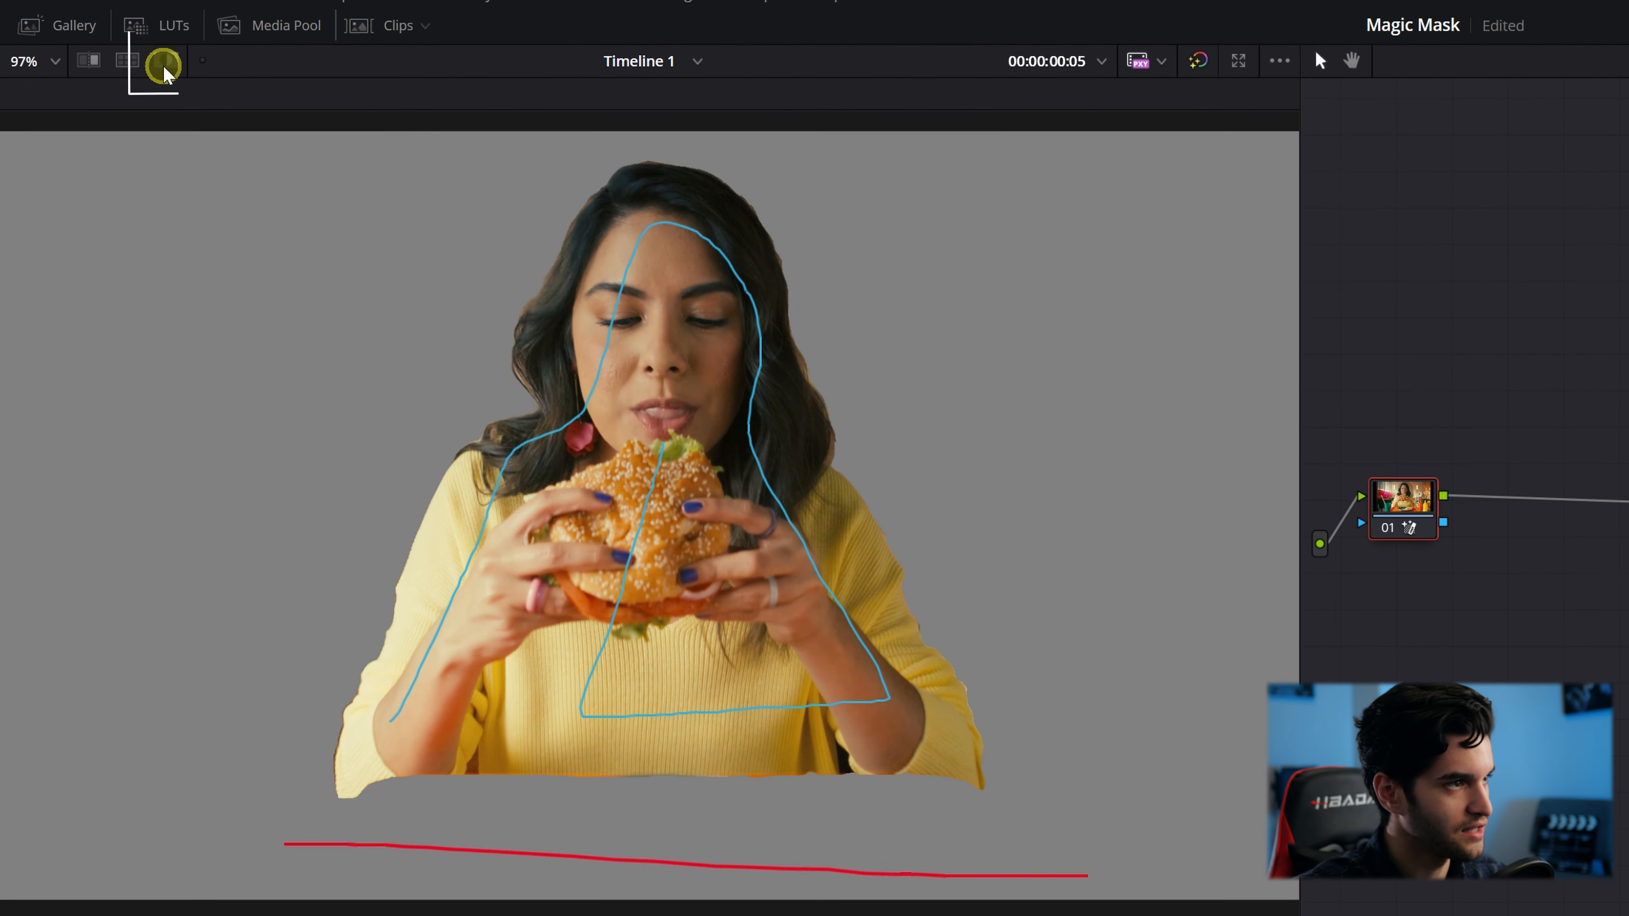
# - Inspect the mask's coverage with the viewer highlight and the mask overlay, finishing in the highlight view
pyautogui.click(164, 64)
pyautogui.click(164, 64)
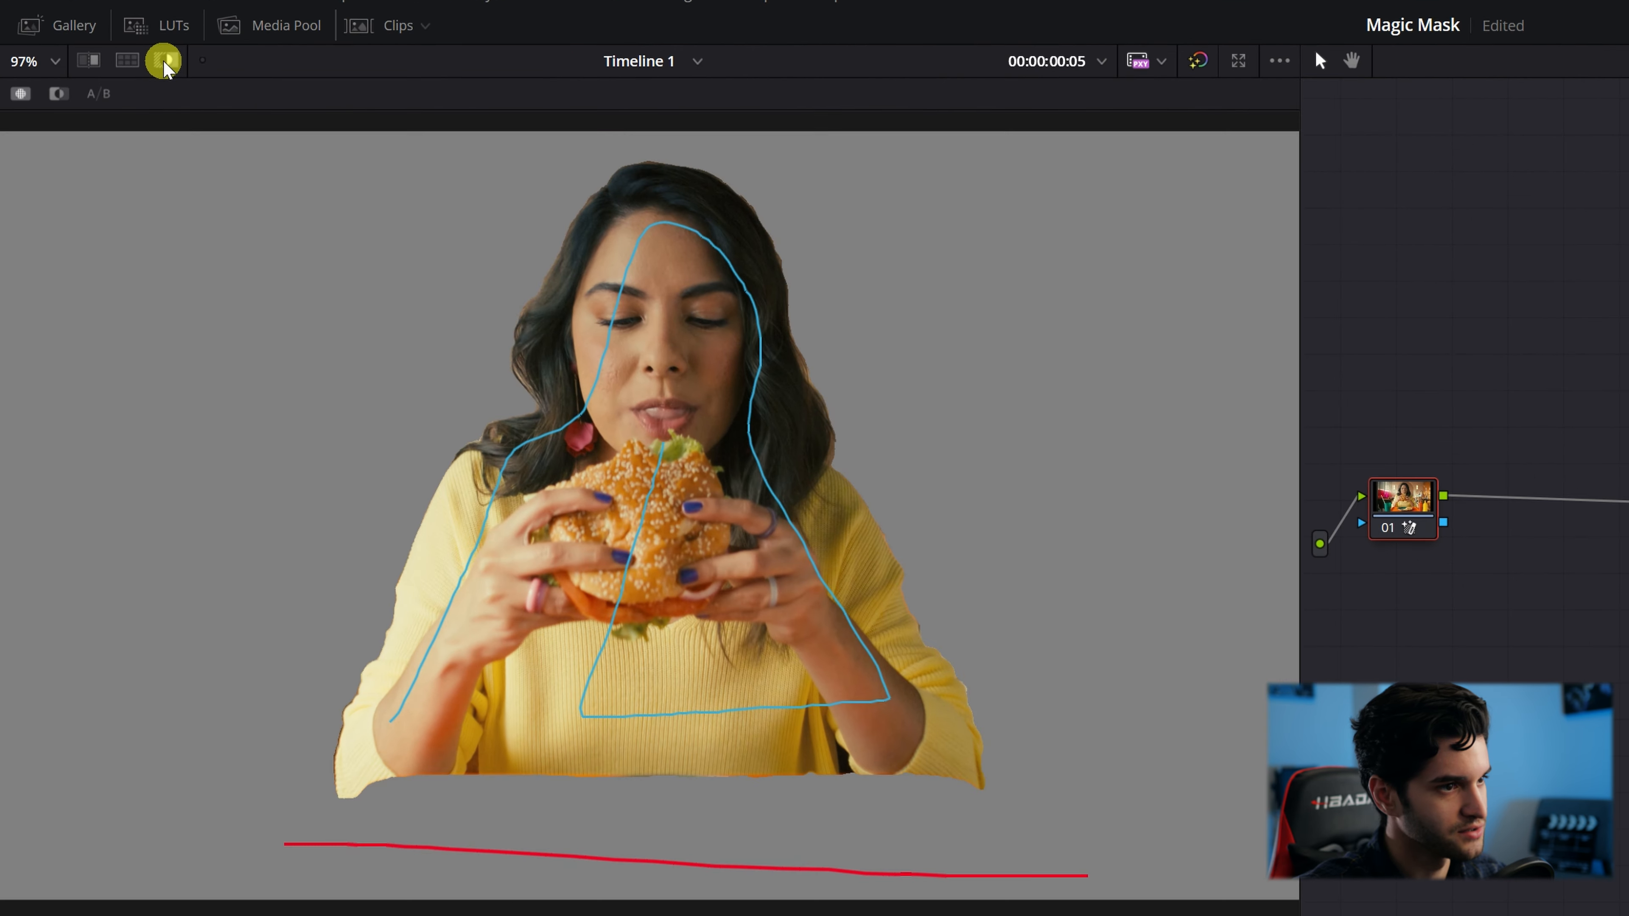
pyautogui.click(164, 64)
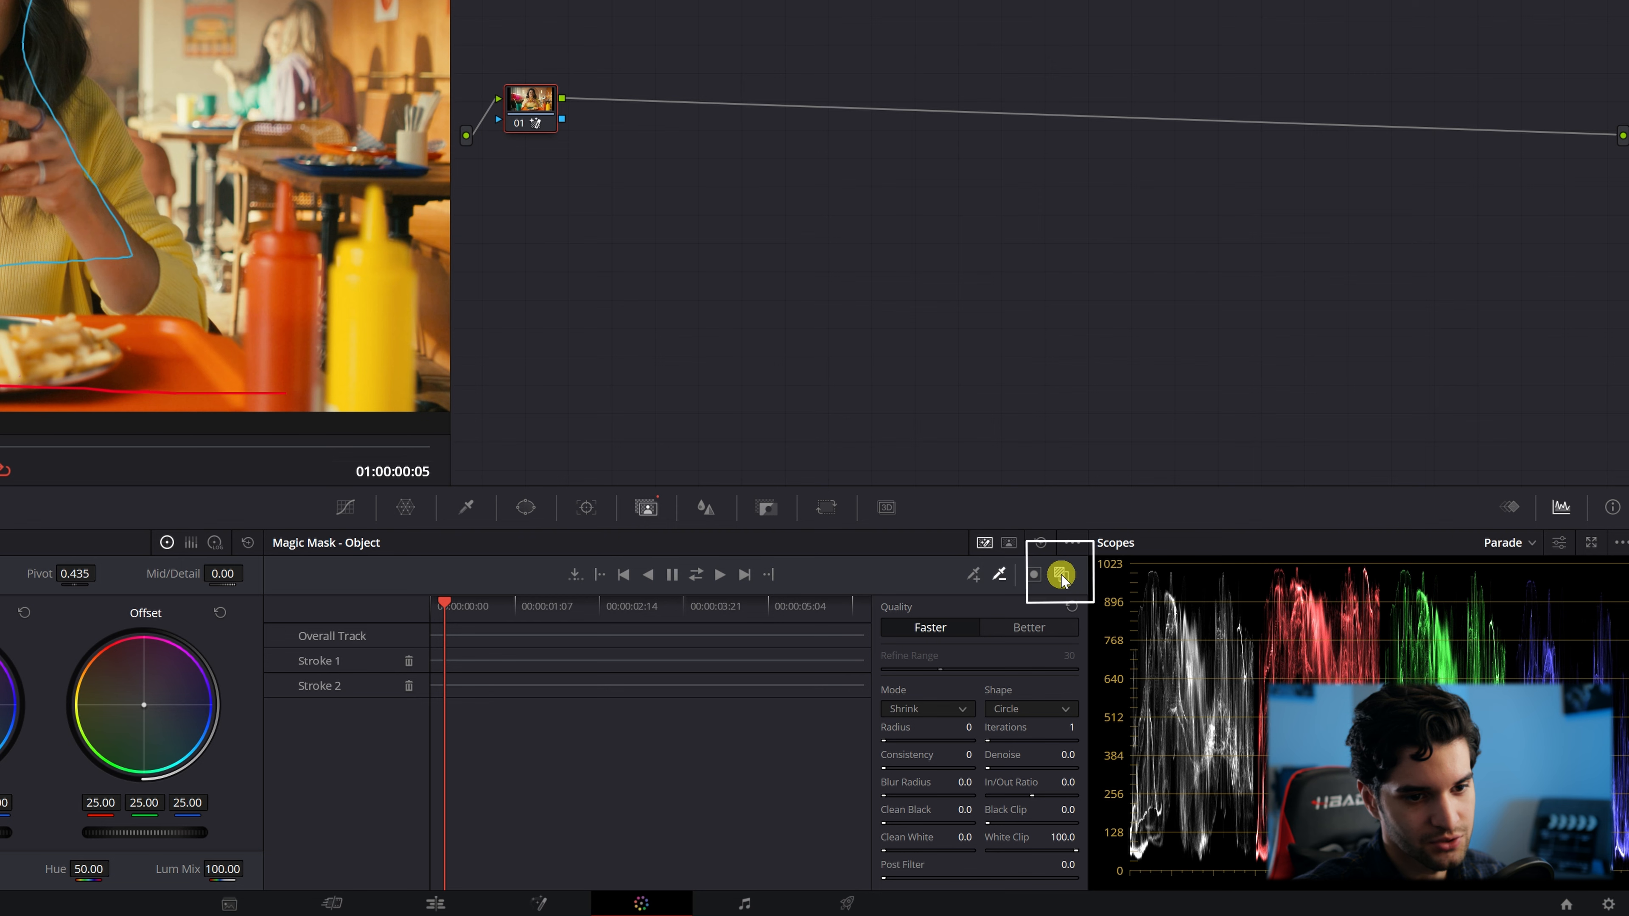
pyautogui.click(1061, 576)
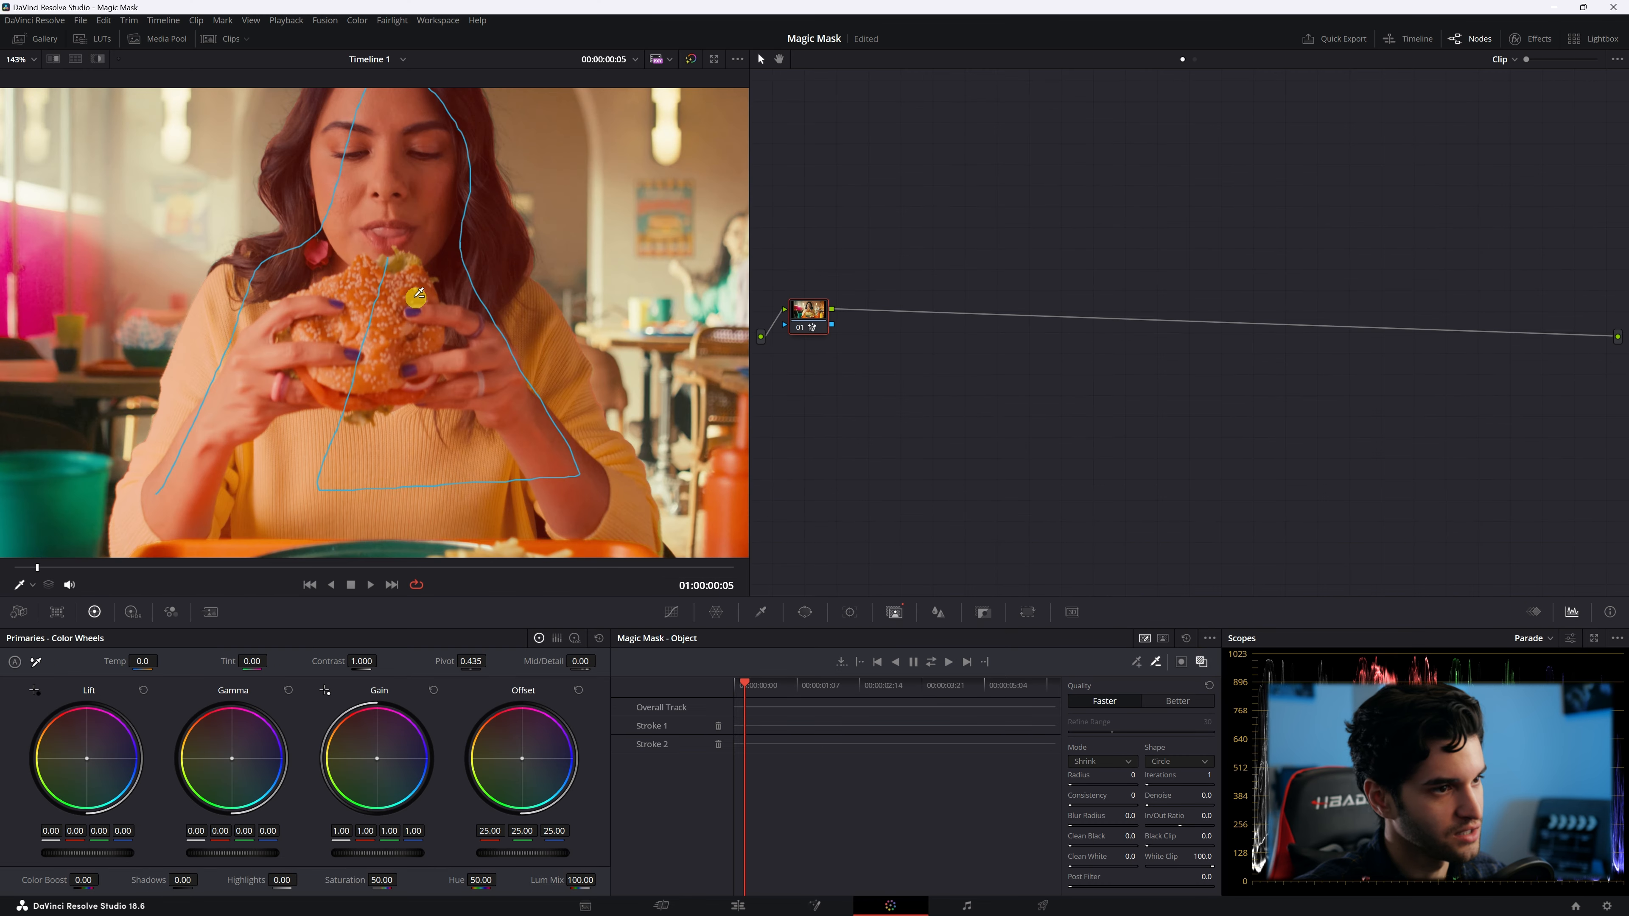
pyautogui.scroll(-3, 418, 294)
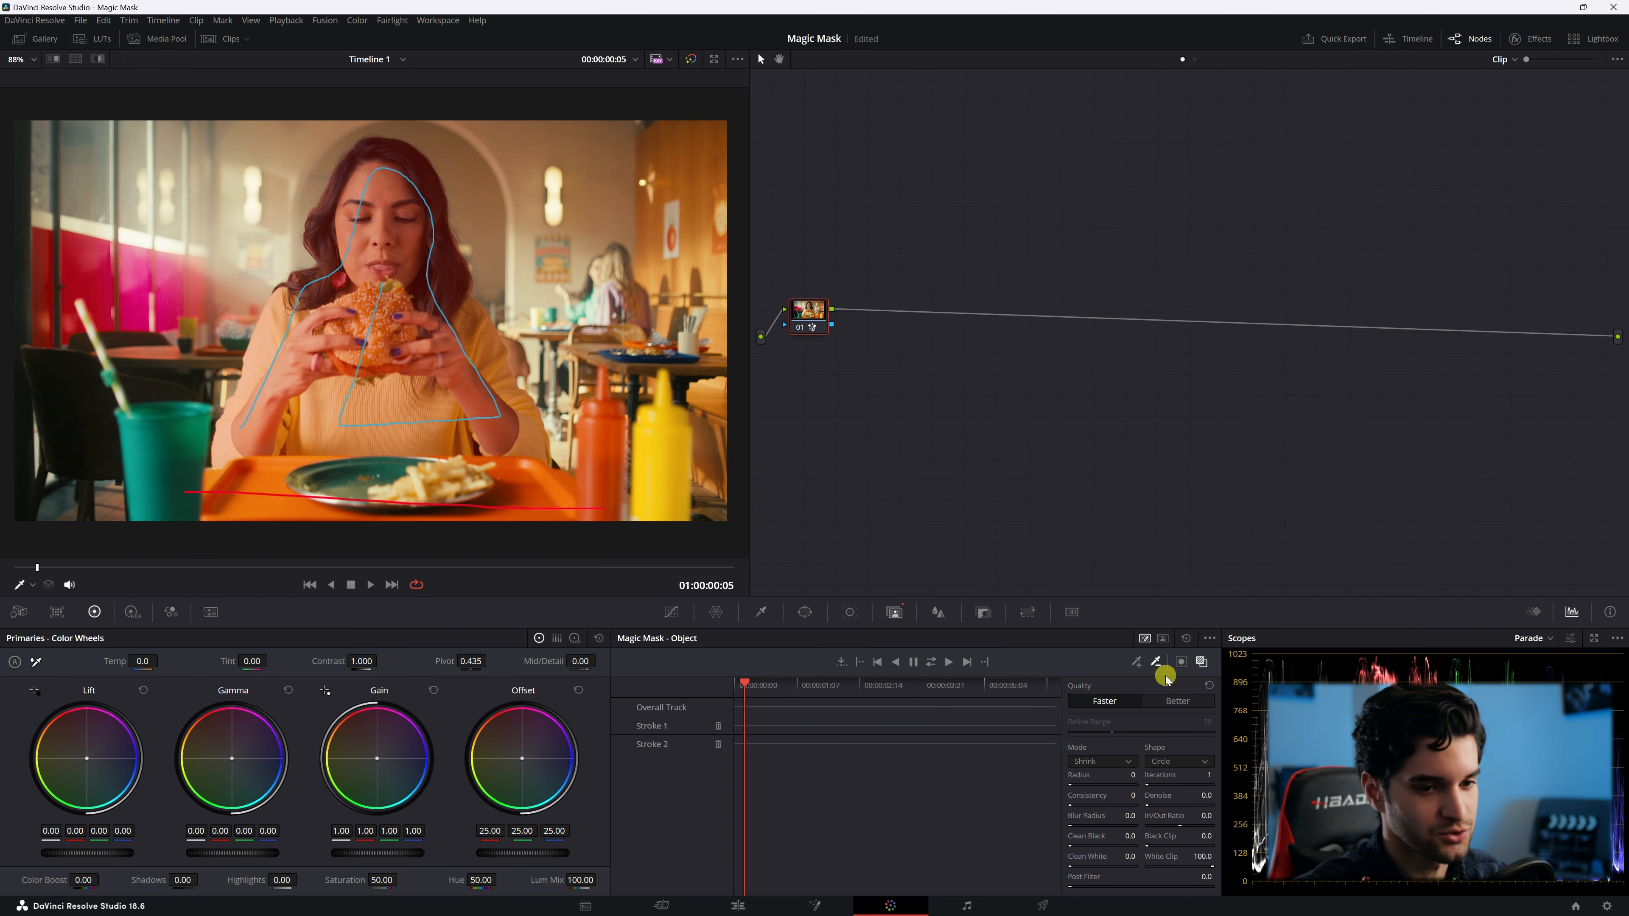
pyautogui.click(97, 58)
pyautogui.scroll(2, 428, 249)
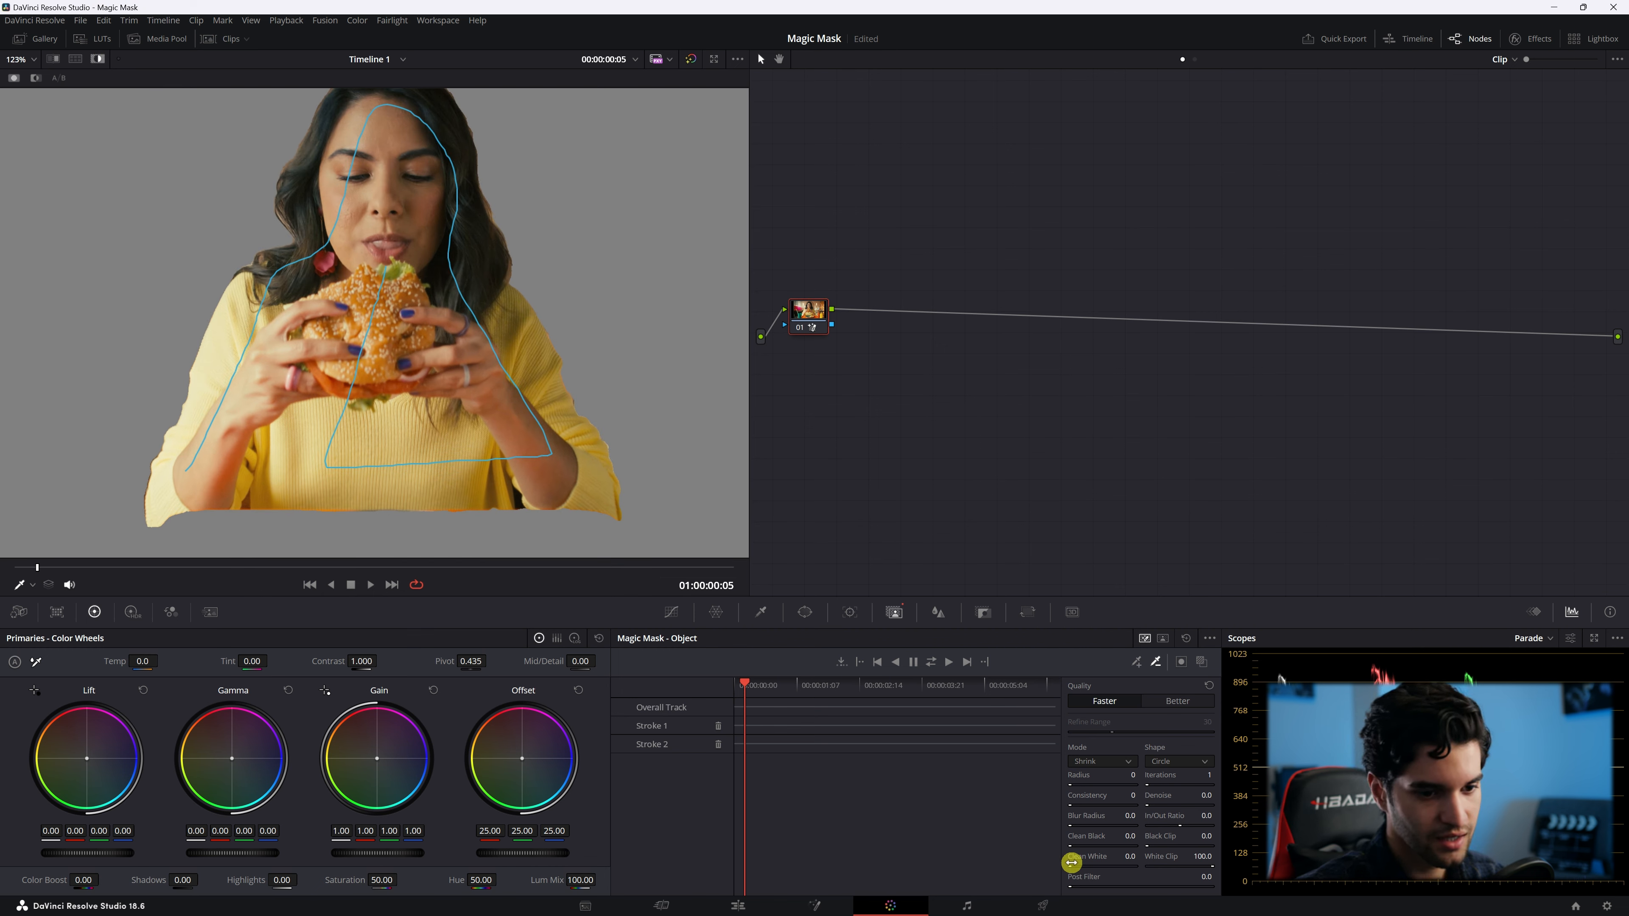
# - Refine the mask edges with blur radius 11.0, denoise 4.8 and a Shrink radius of 3
pyautogui.moveTo(1078, 825); pyautogui.dragTo(1183, 802)
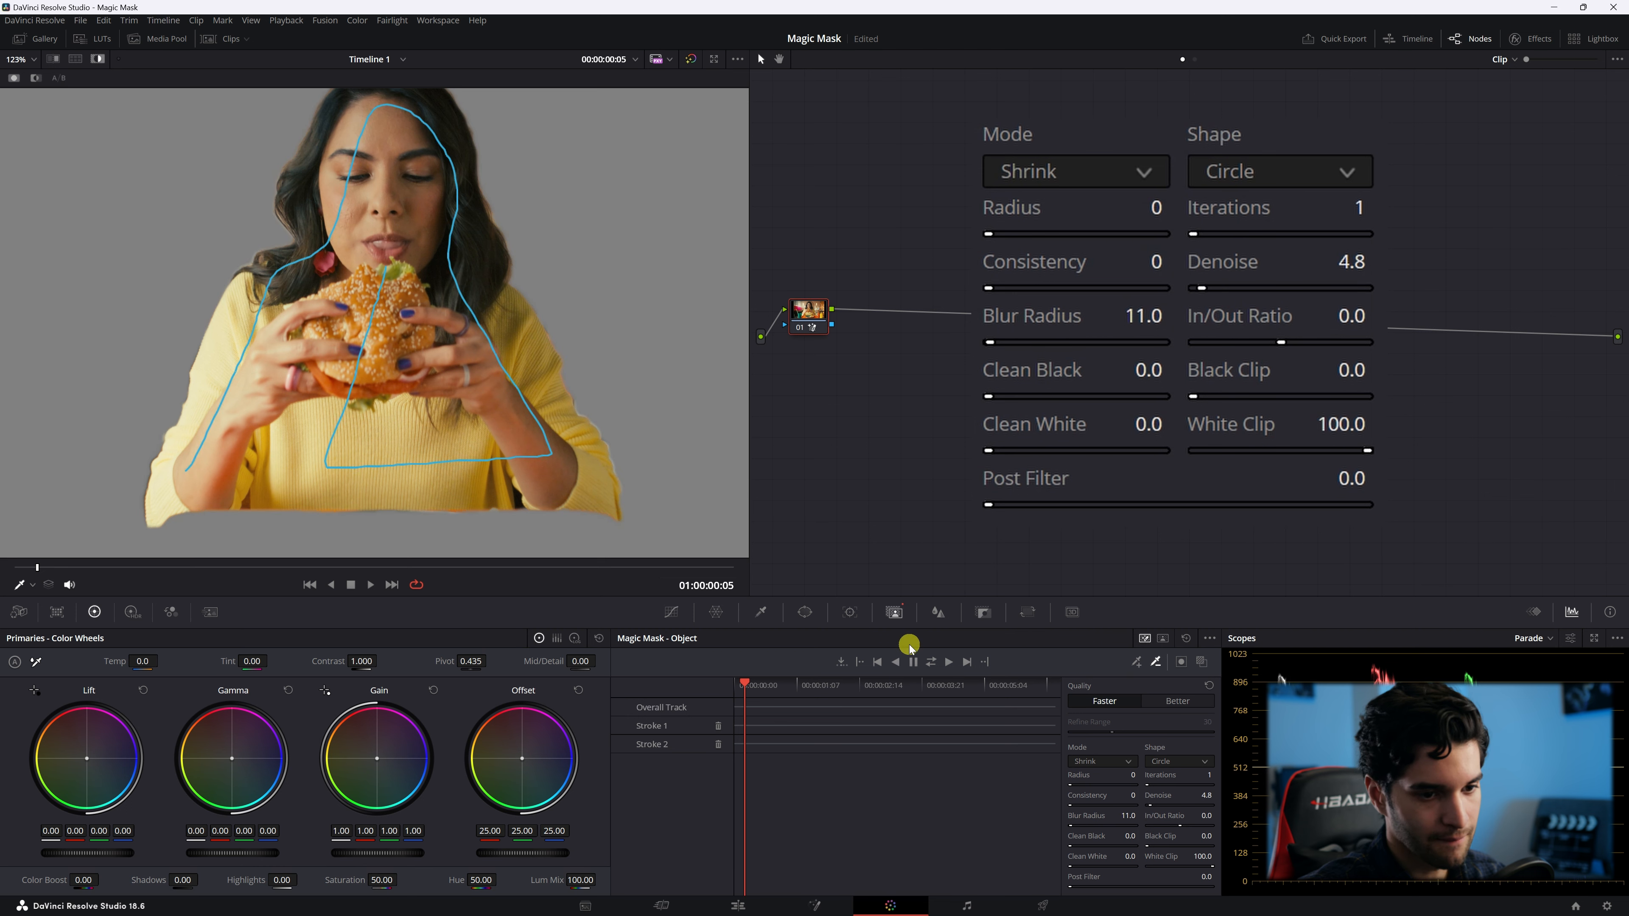
pyautogui.scroll(8, 580, 353)
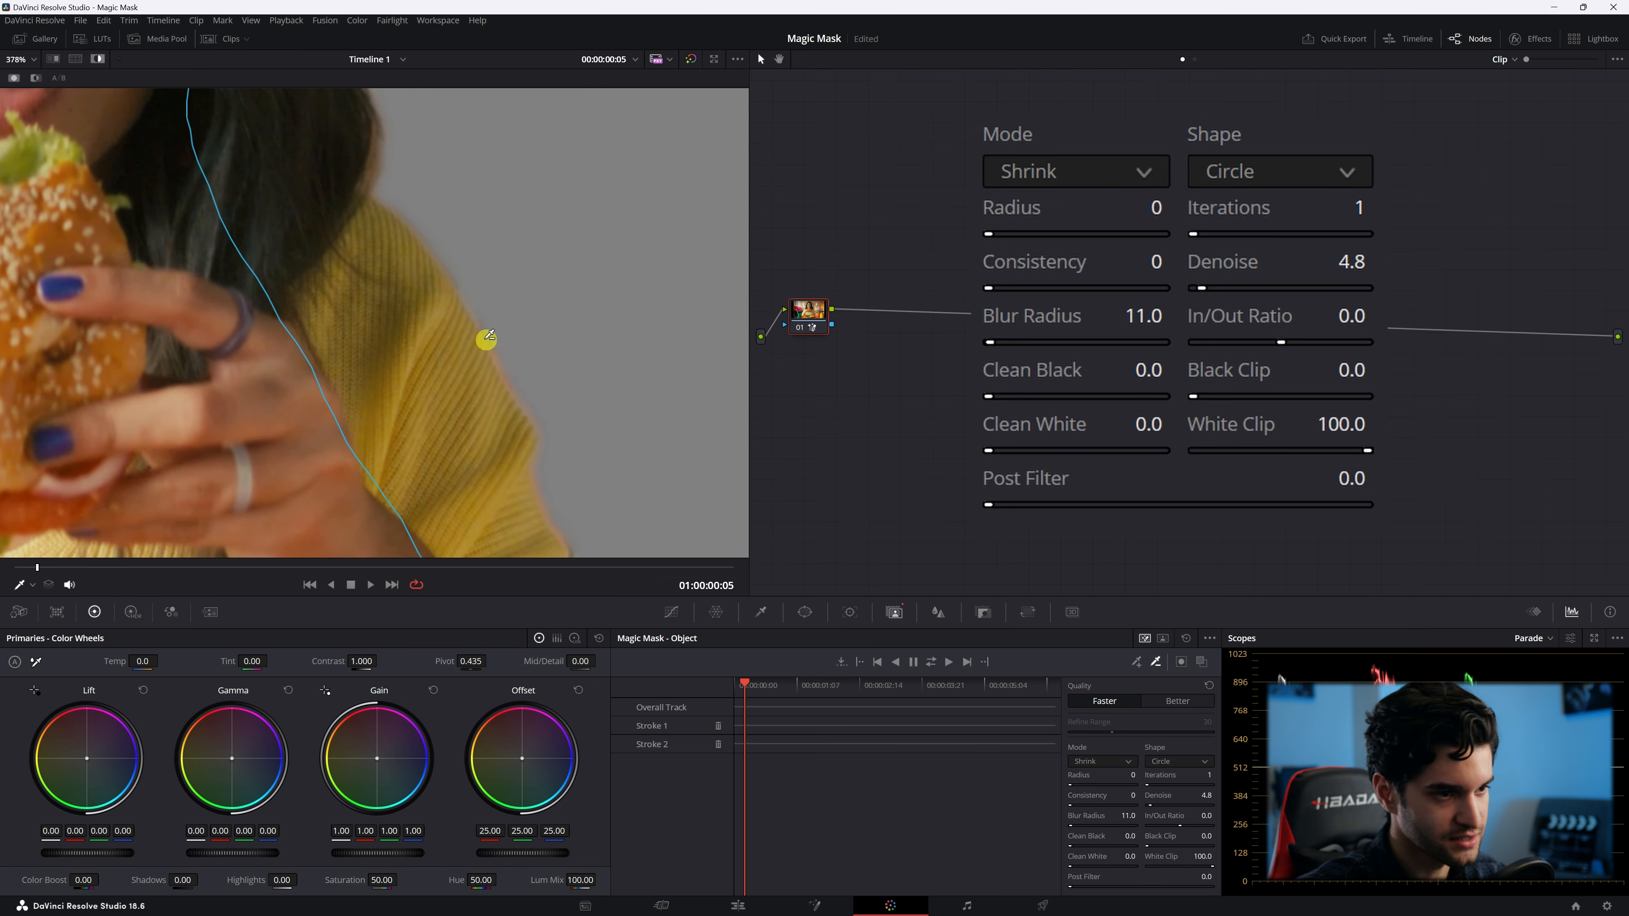
pyautogui.scroll(-1, 487, 338)
pyautogui.moveTo(1004, 237); pyautogui.dragTo(1046, 238)
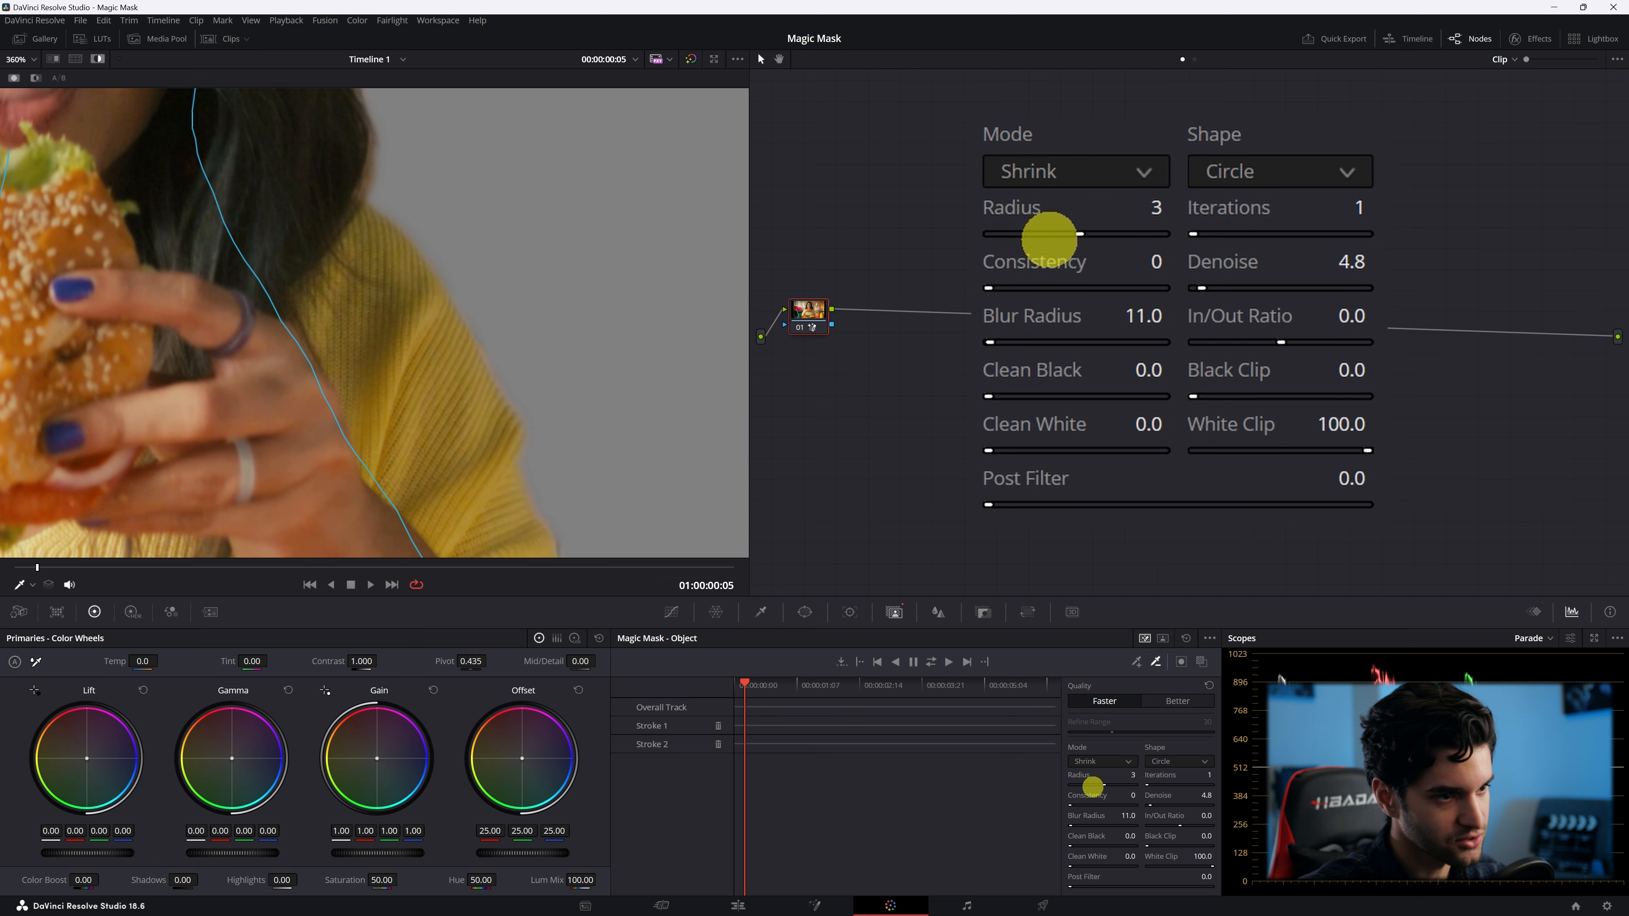
pyautogui.scroll(-4, 185, 320)
pyautogui.scroll(-4, 205, 310)
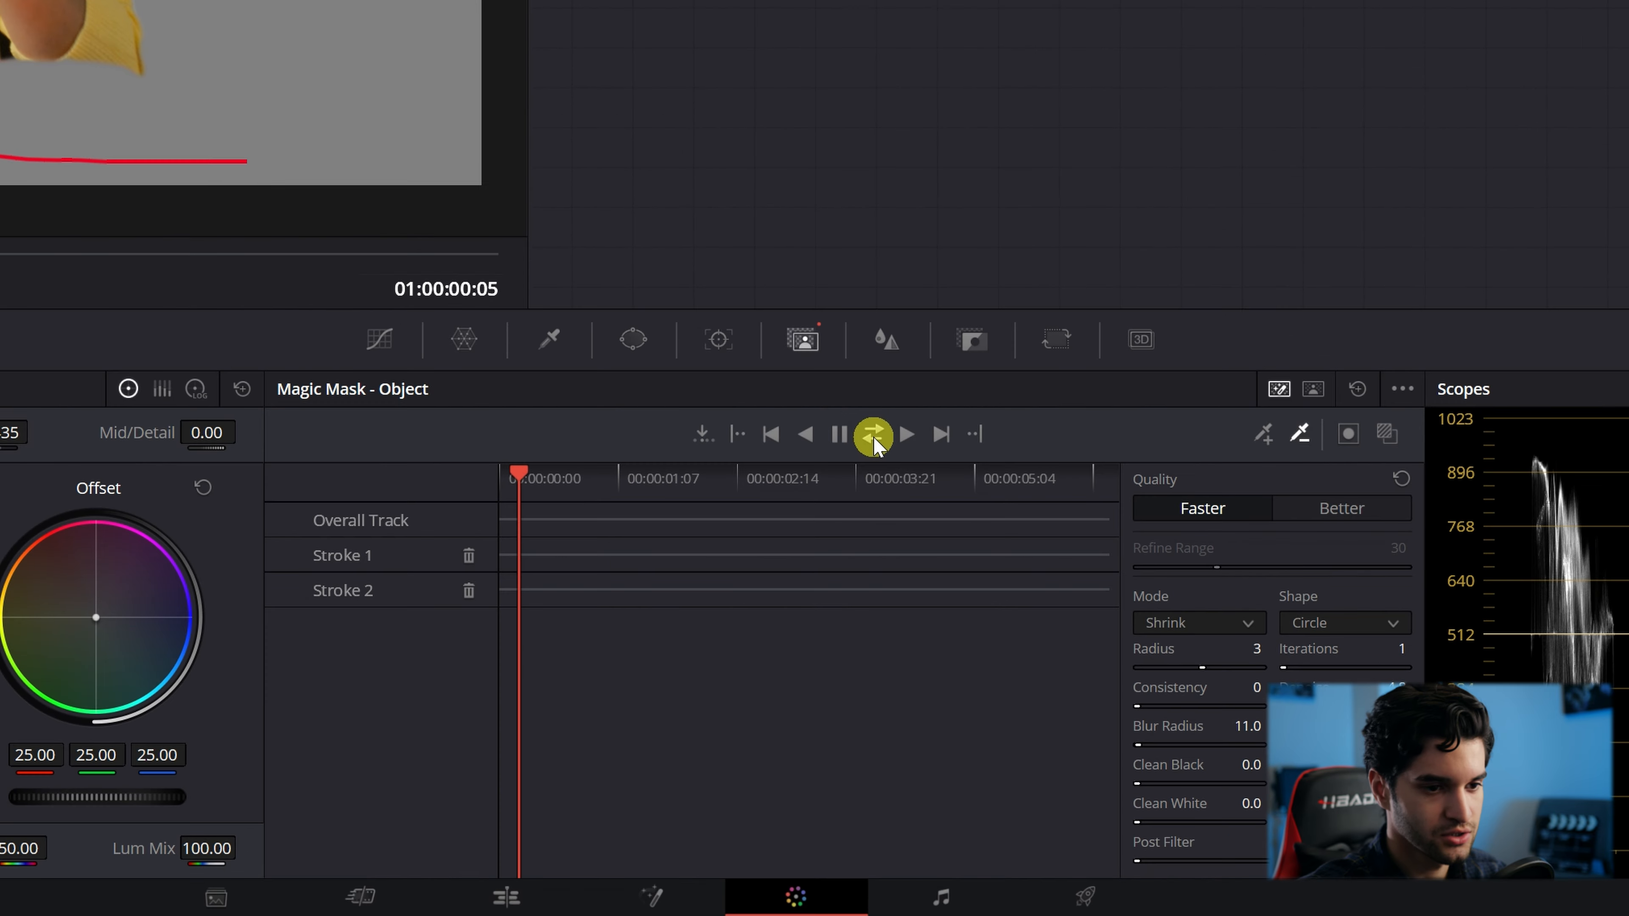
# - Track the mask forward and in reverse through the clip and scrub through the result
pyautogui.click(932, 666)
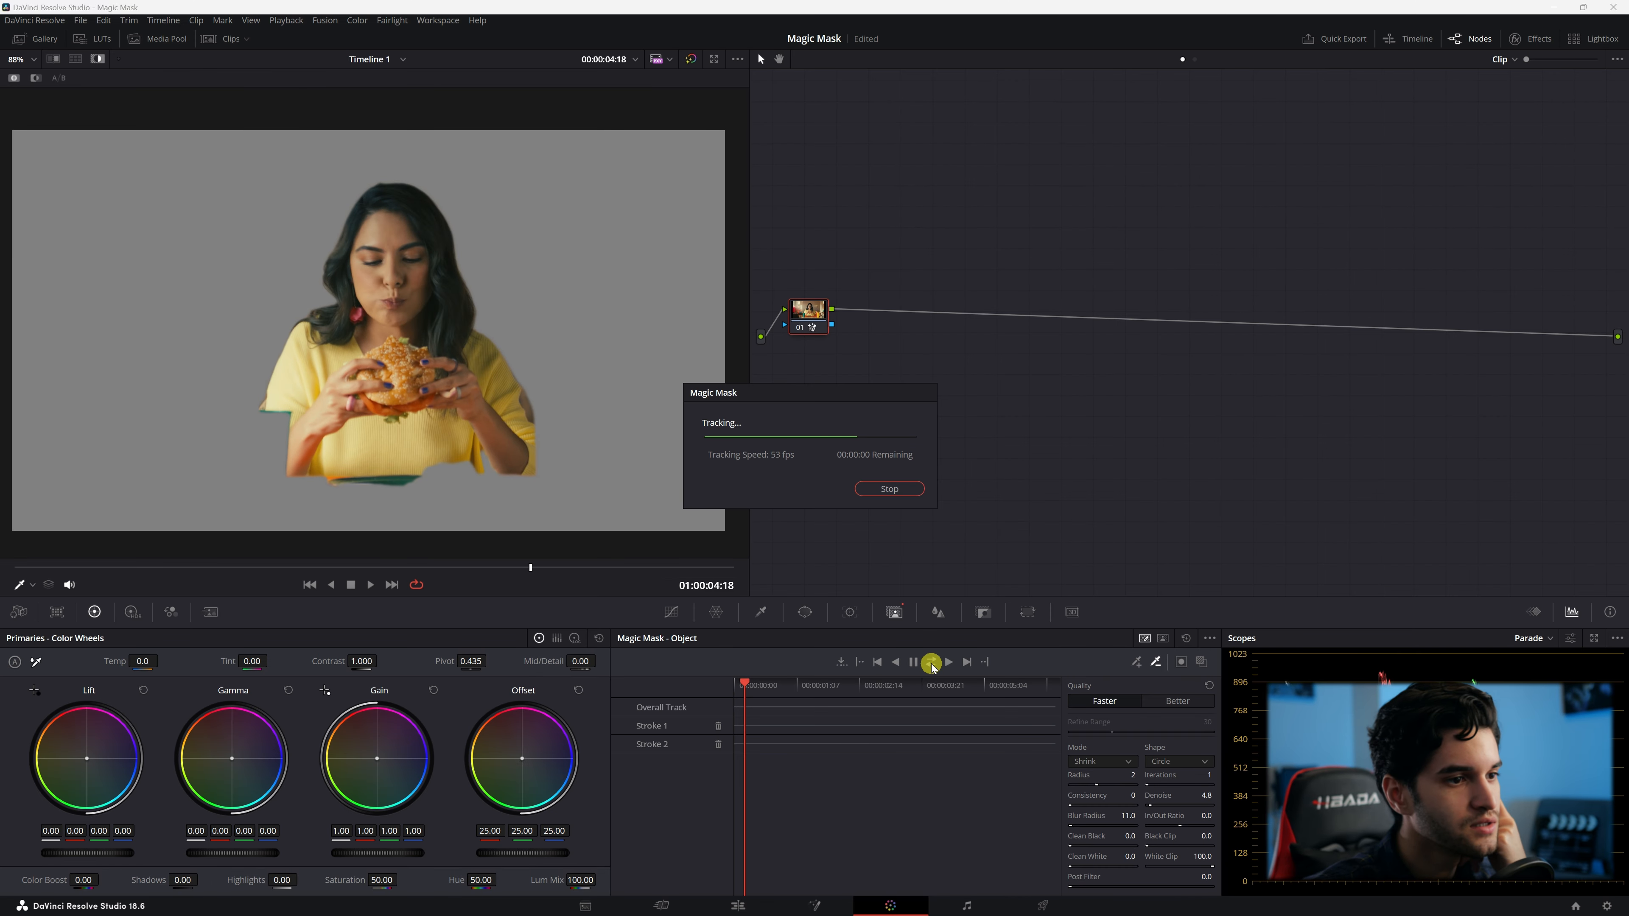
pyautogui.moveTo(89, 570); pyautogui.dragTo(287, 629)
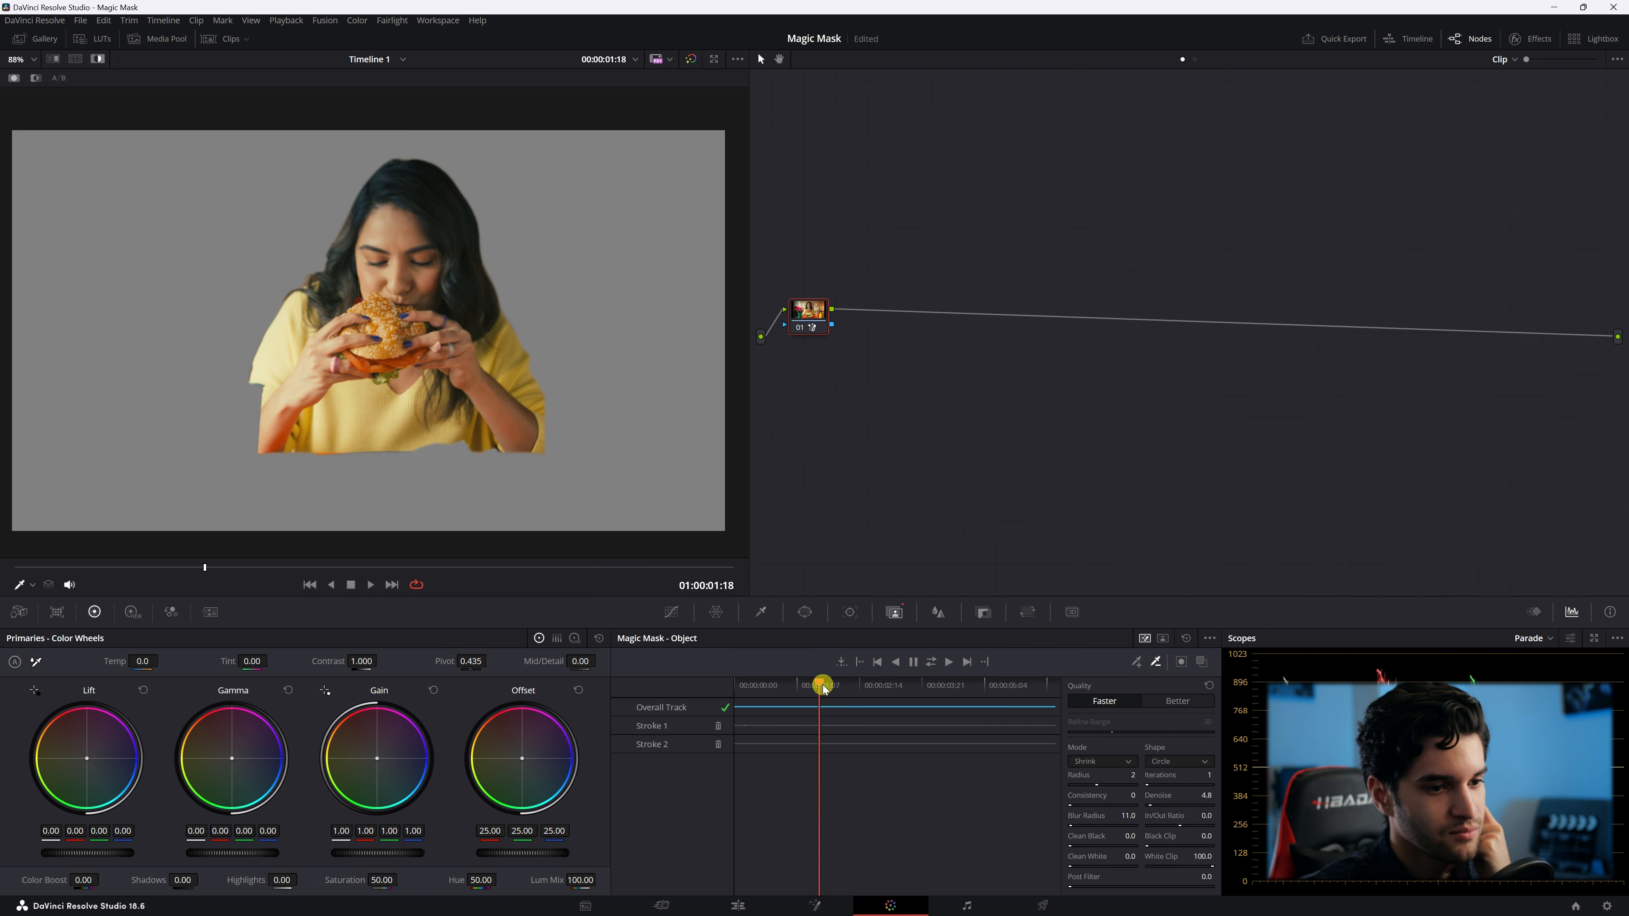
# - At 01:00:03:16, draw a subtractive stroke beside the sleeve on the frame's right side and track the mask forward
pyautogui.moveTo(823, 685); pyautogui.dragTo(912, 684)
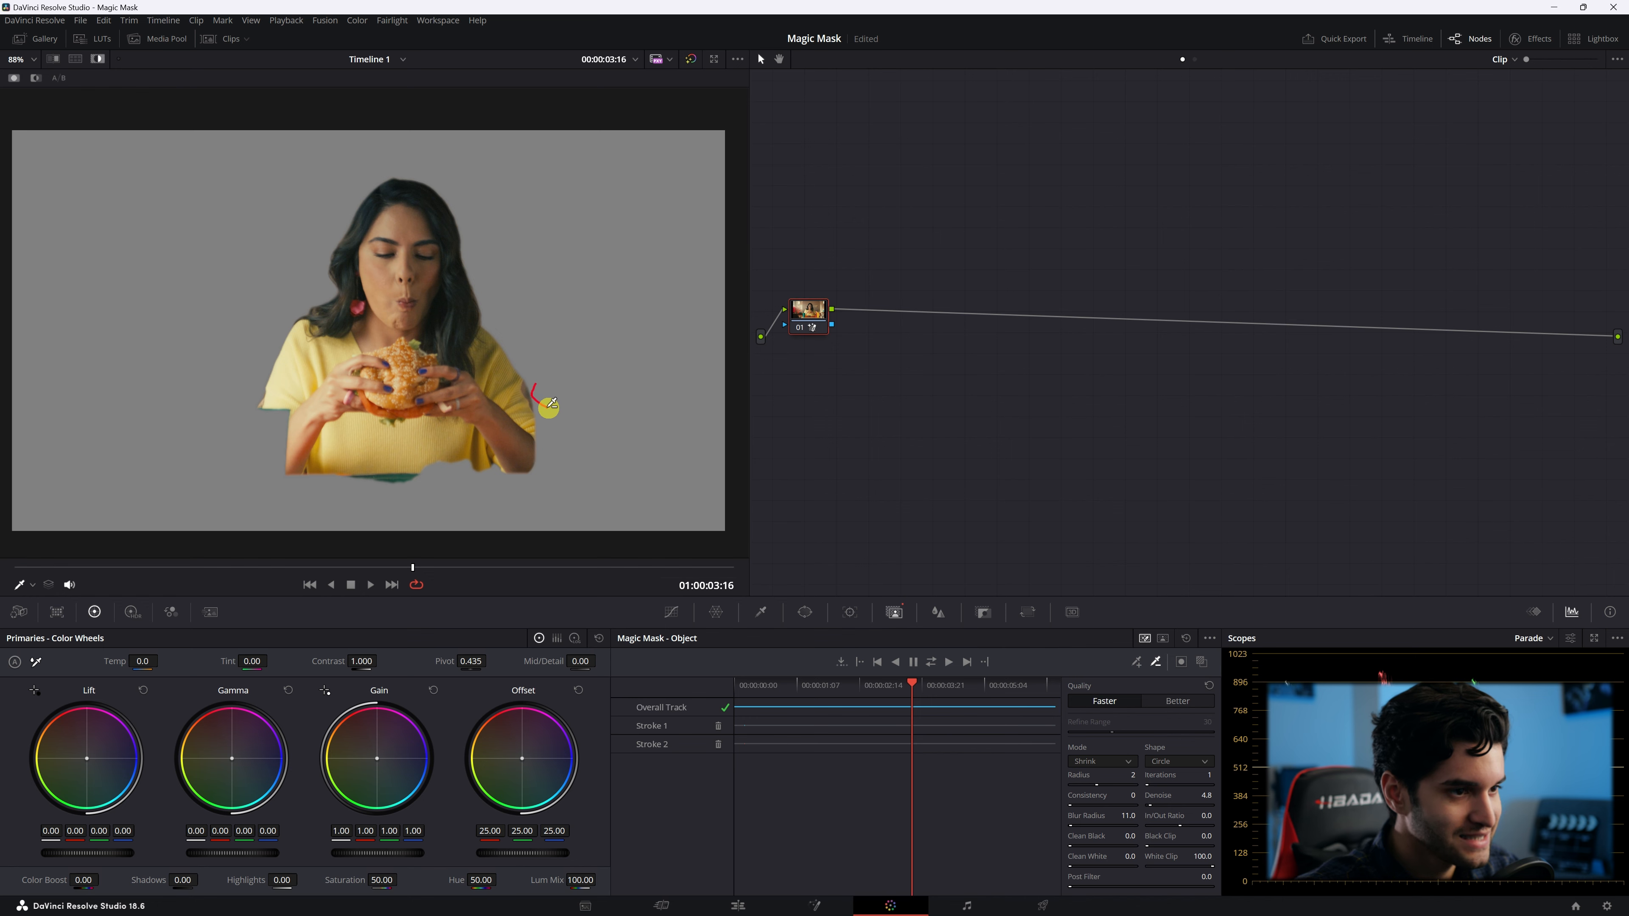
pyautogui.moveTo(550, 404); pyautogui.dragTo(550, 409)
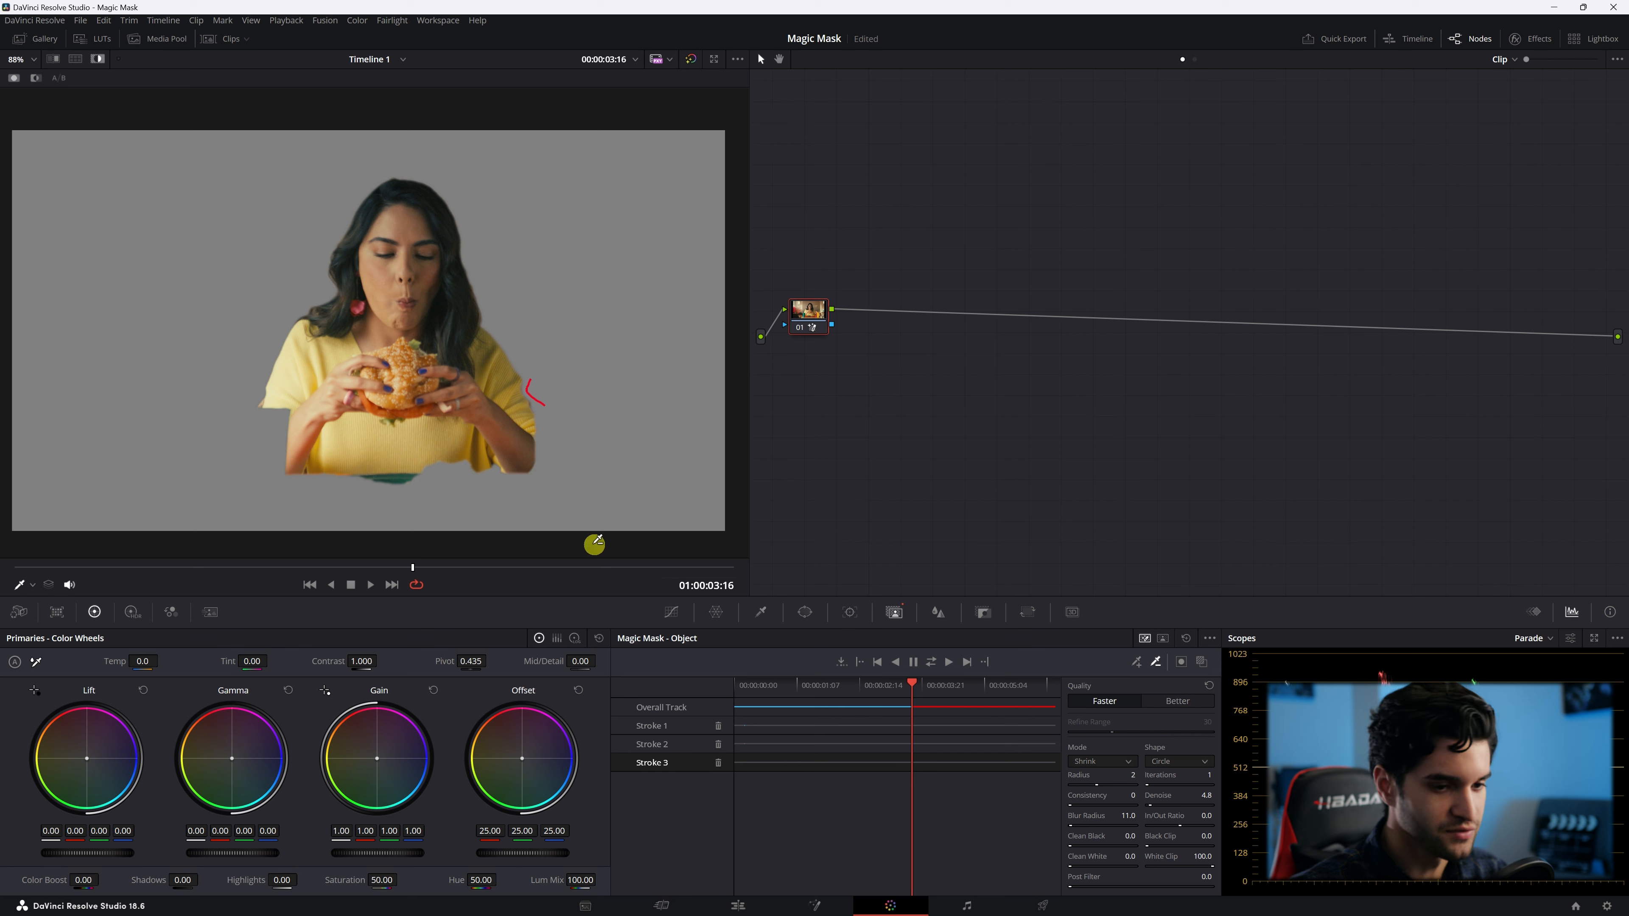
pyautogui.click(947, 663)
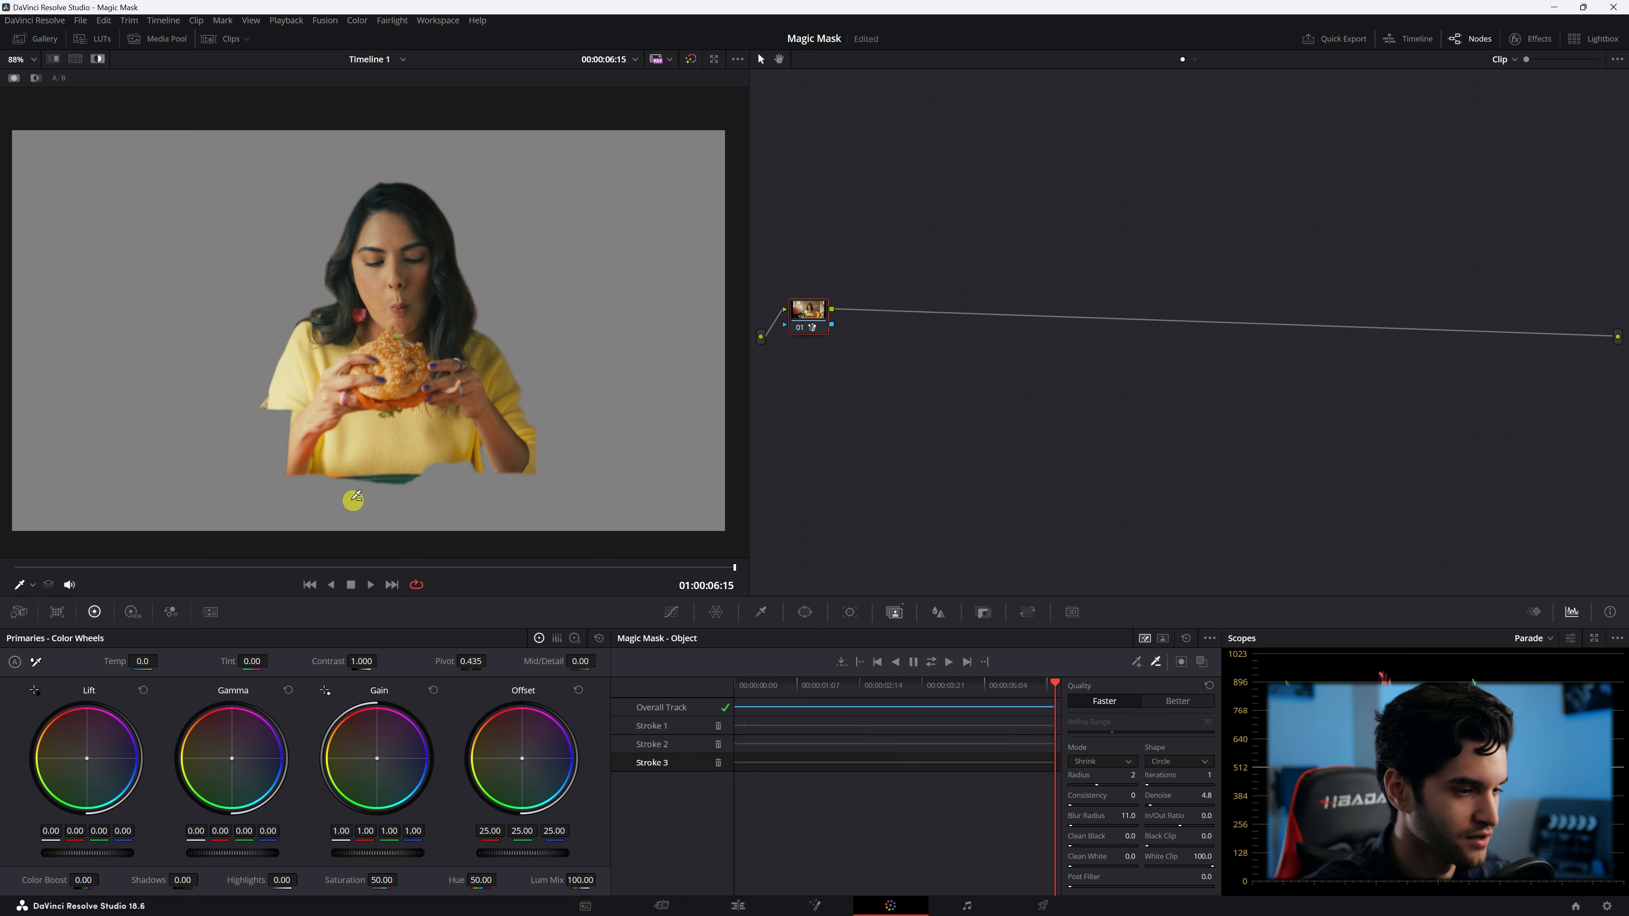
# - At 01:00:03:05, draw a subtractive stroke over the plate remnant below the sweater and retrack the mask
pyautogui.moveTo(938, 694); pyautogui.dragTo(883, 693)
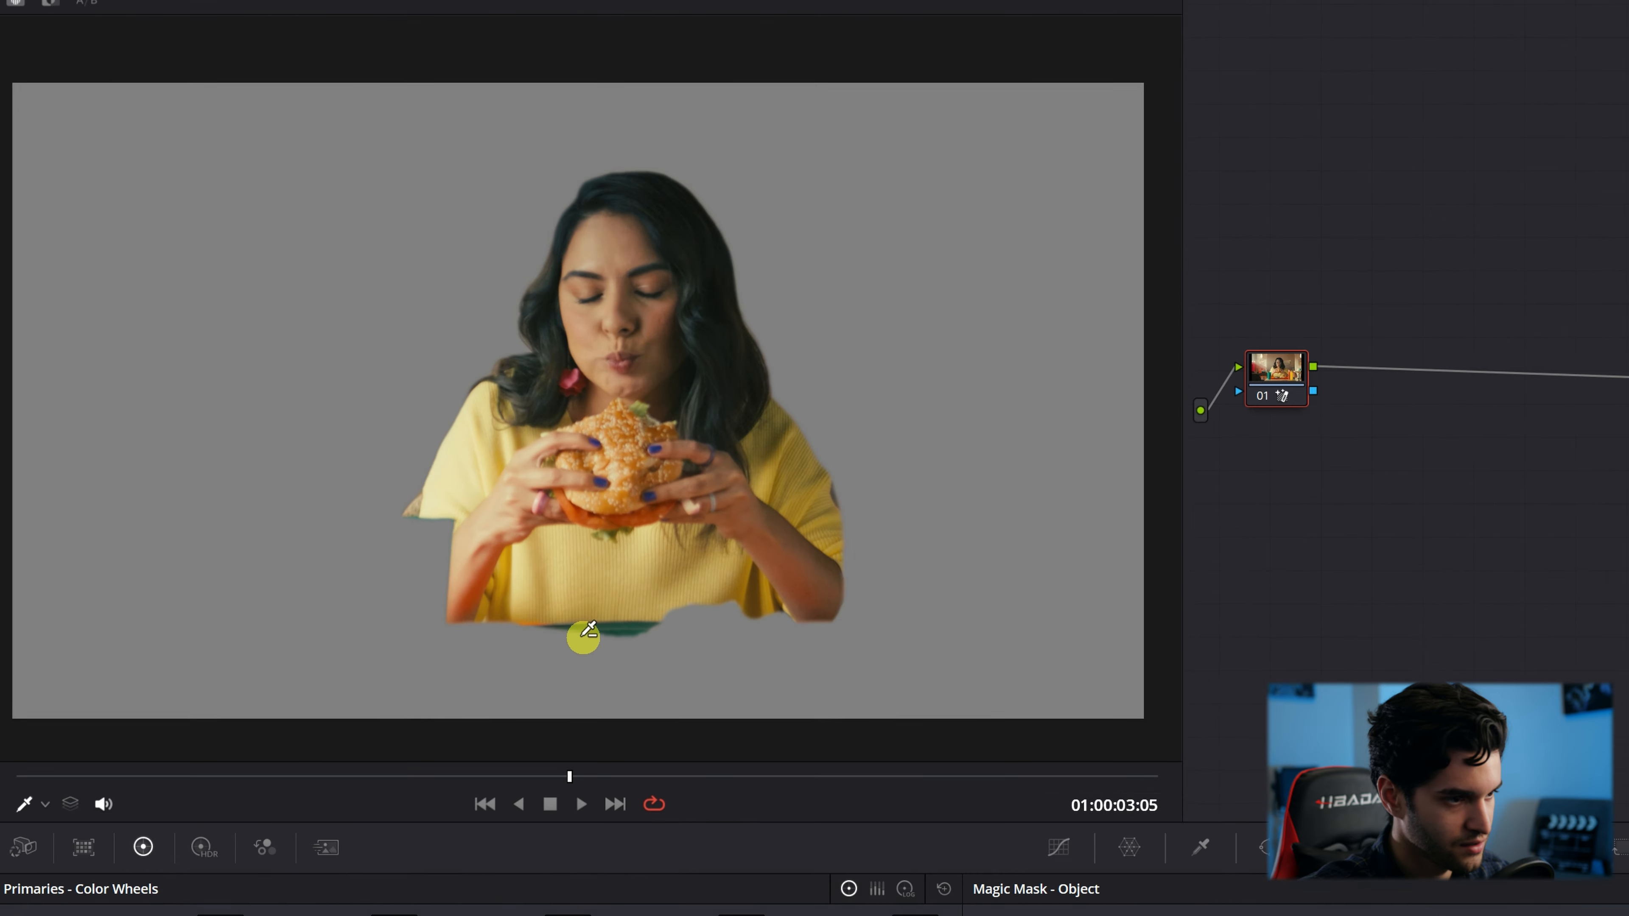
pyautogui.moveTo(583, 636); pyautogui.dragTo(640, 633)
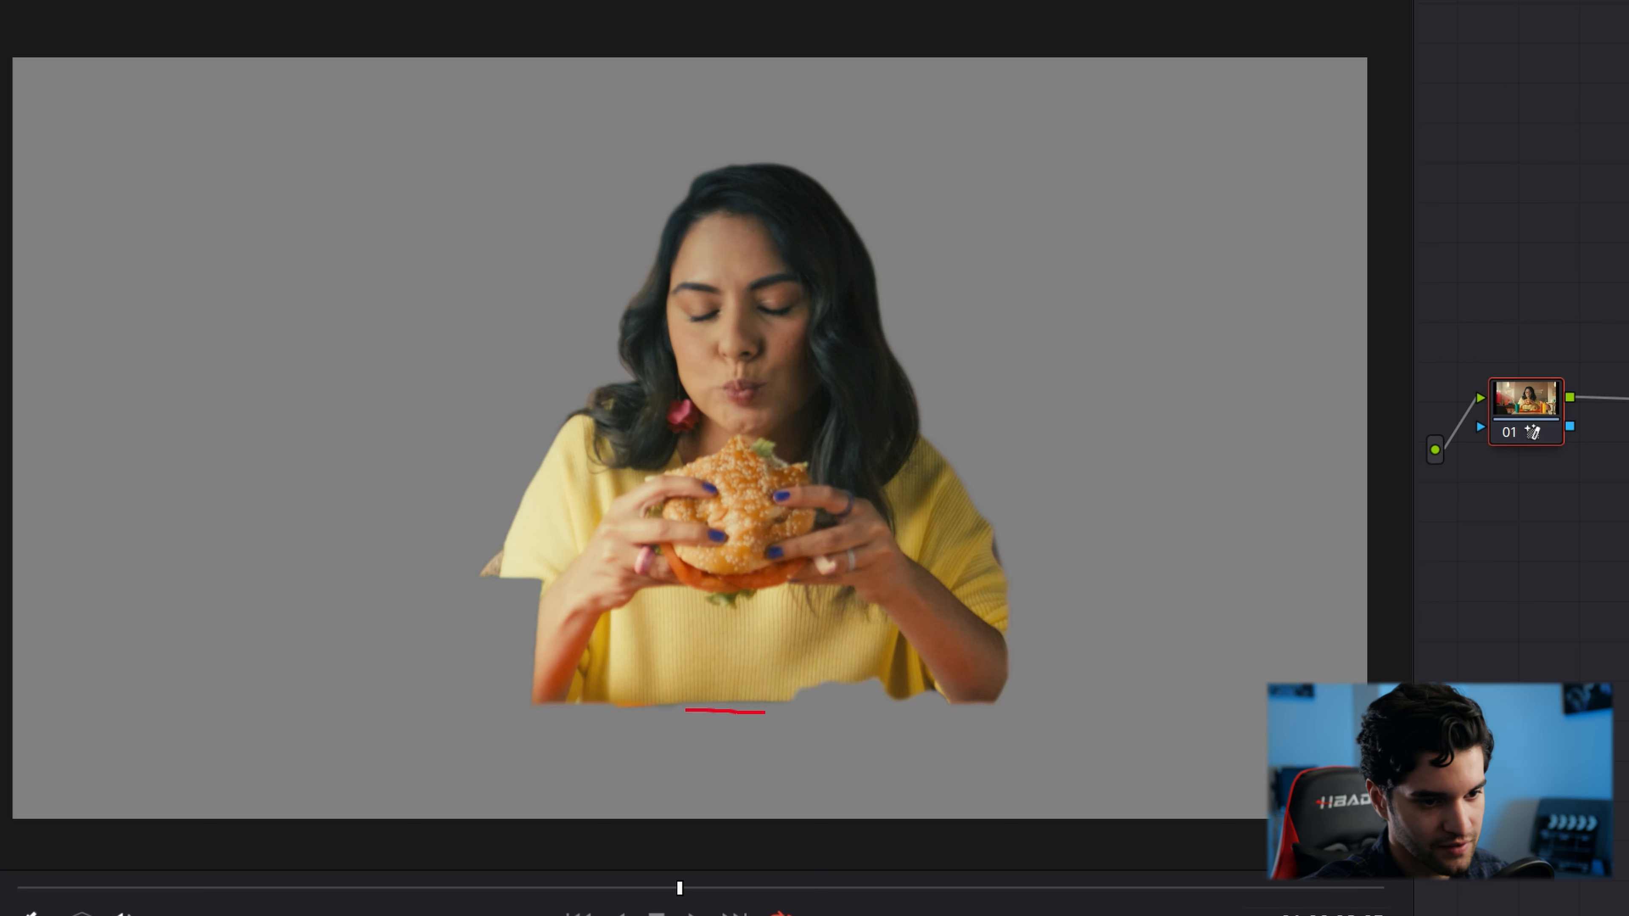
pyautogui.hotkey('ctrl', 't')
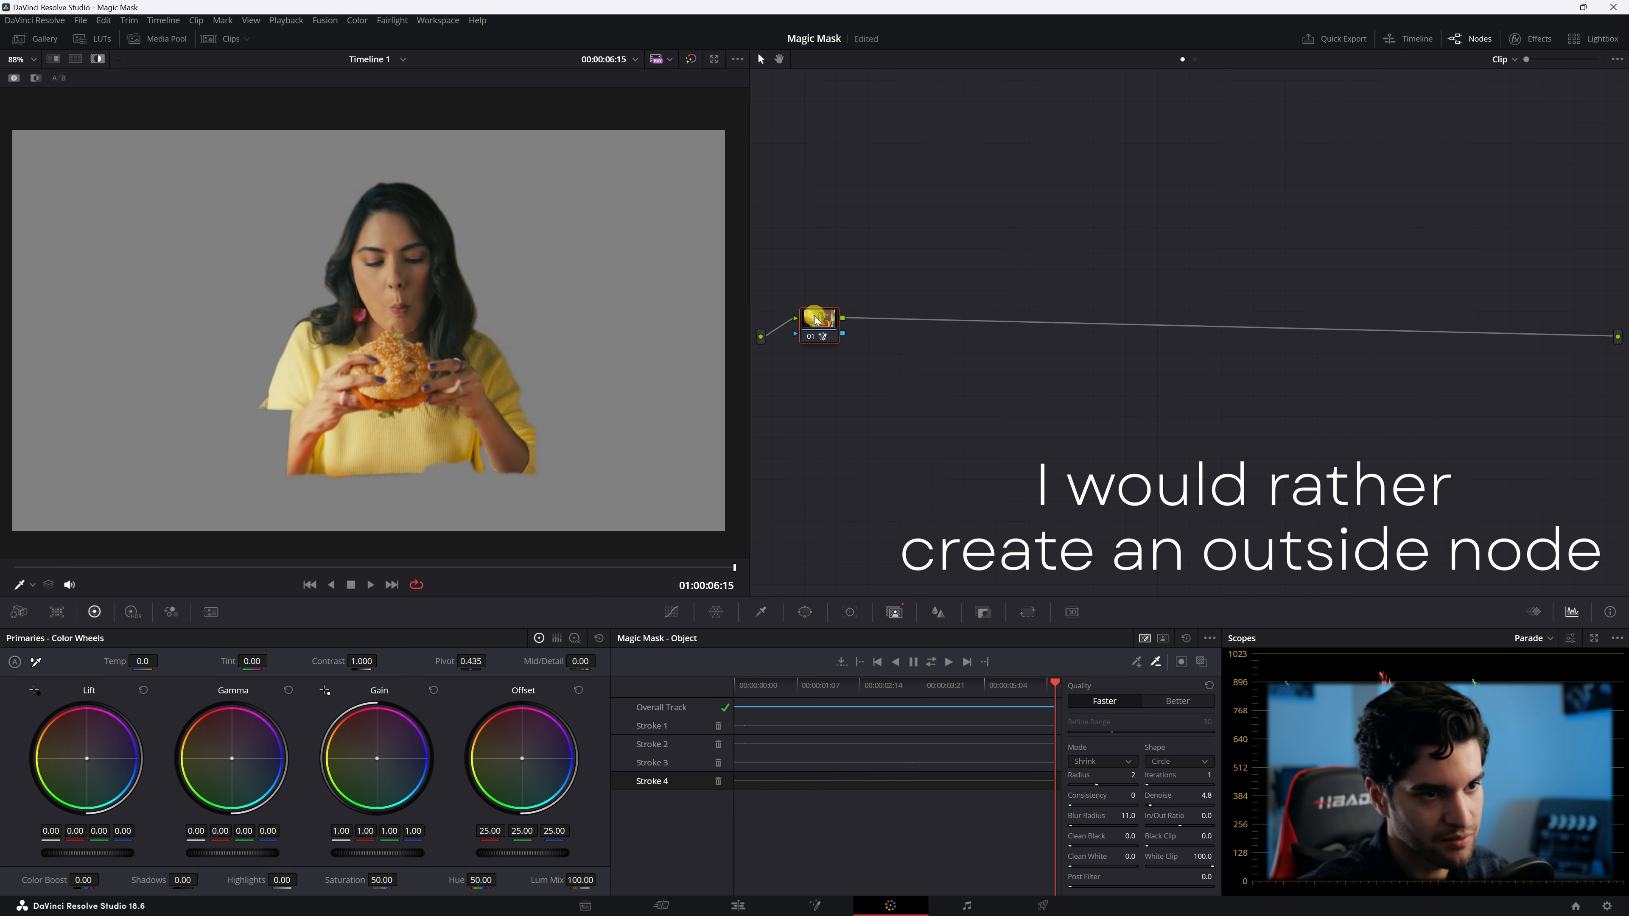
# - Add an outside node to the masked node 01 and select it with the viewer highlight turned off
pyautogui.rightClick(824, 324)
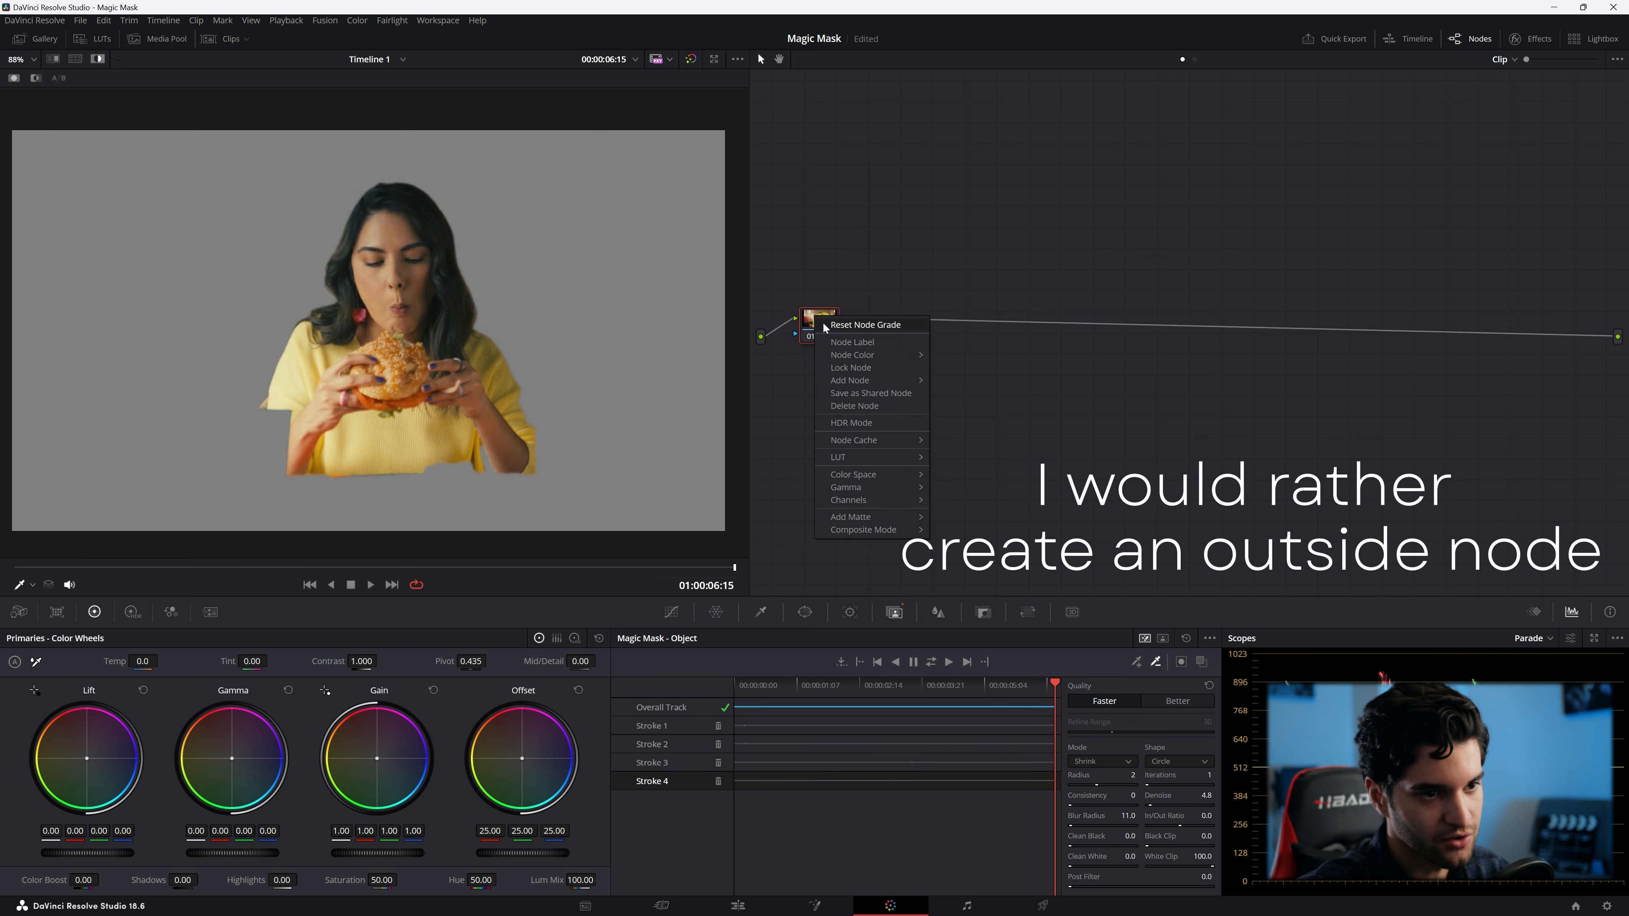
pyautogui.moveTo(898, 380)
pyautogui.click(994, 428)
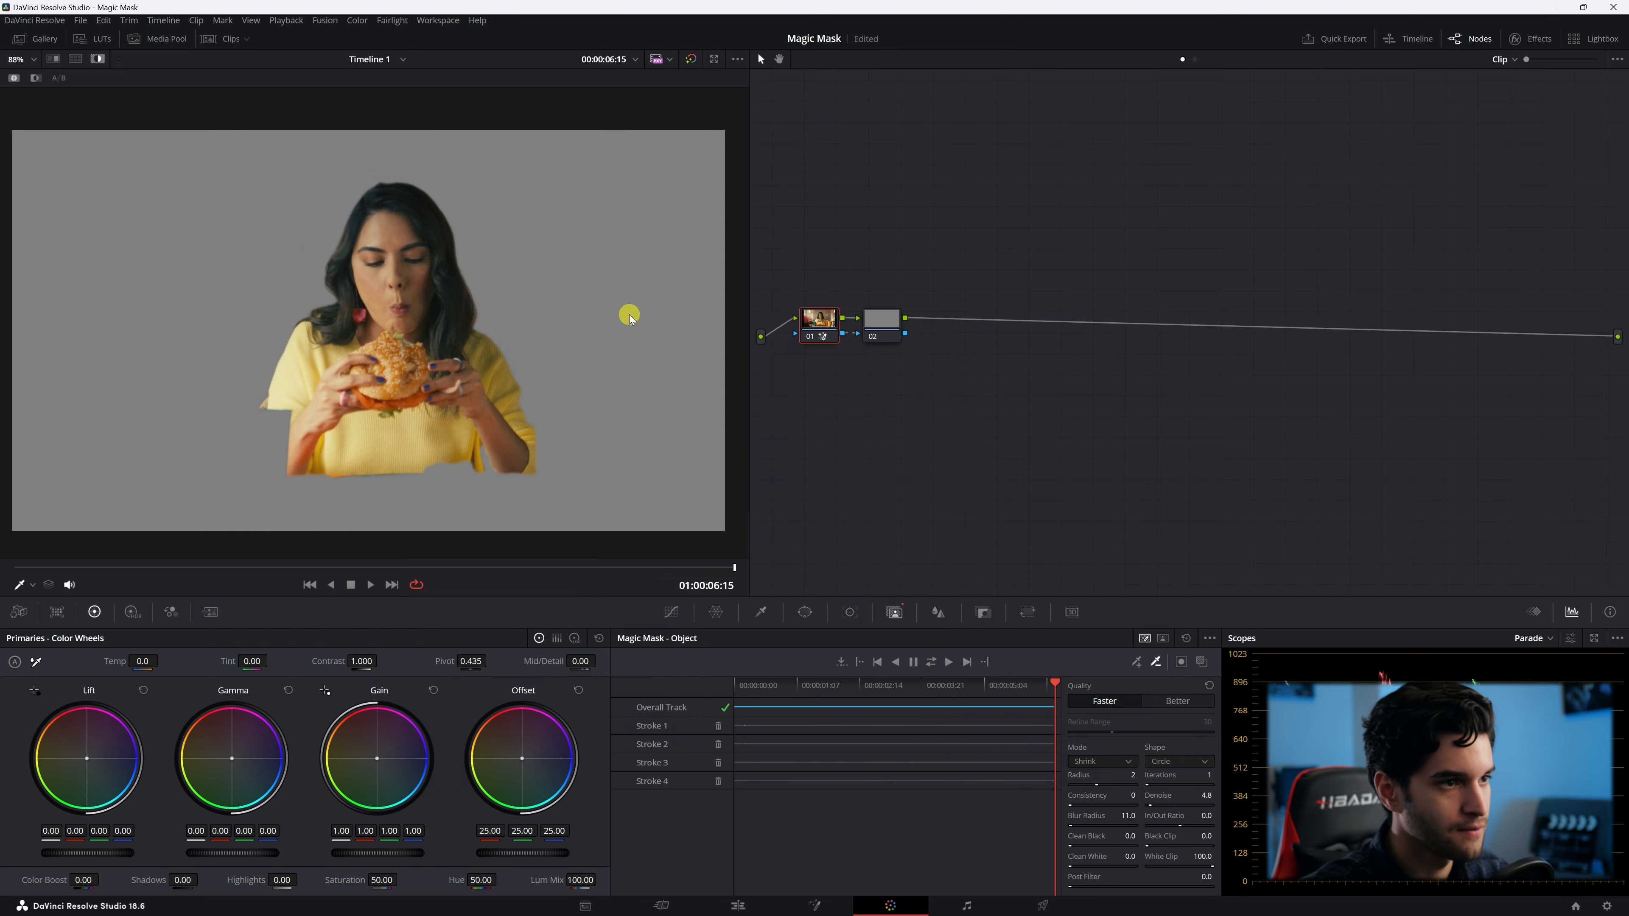
pyautogui.click(99, 59)
pyautogui.click(877, 326)
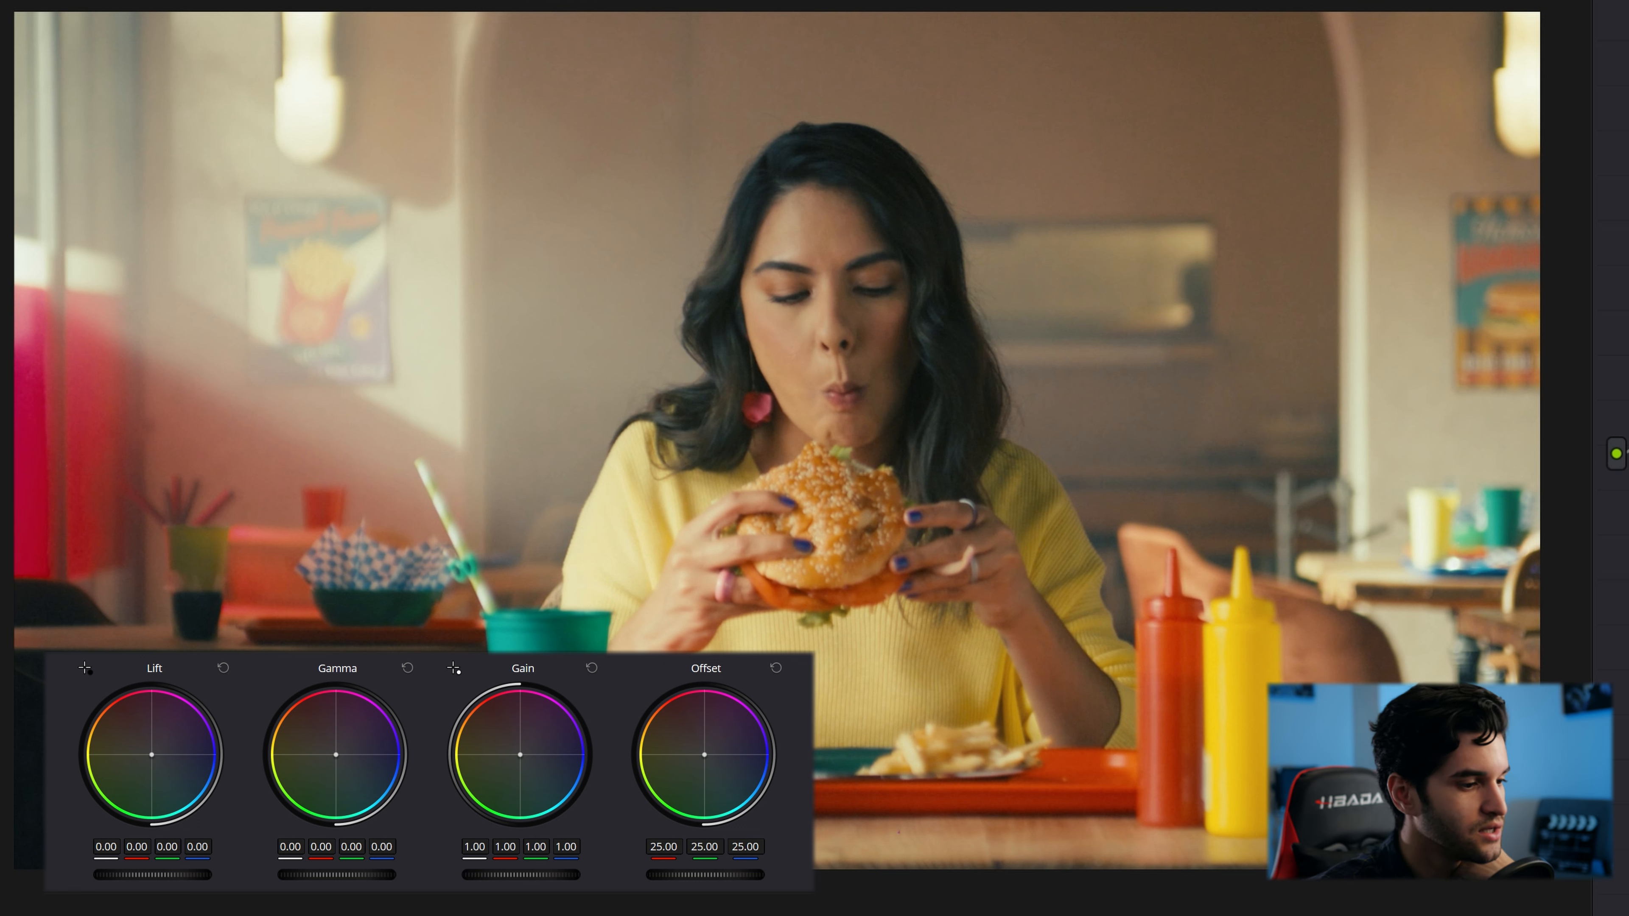
# - Cool and darken the background on node 02 with offset 21.14, 24.71, 27.68, gamma -0.03 and gain 0.97
pyautogui.moveTo(336, 756); pyautogui.dragTo(326, 723)
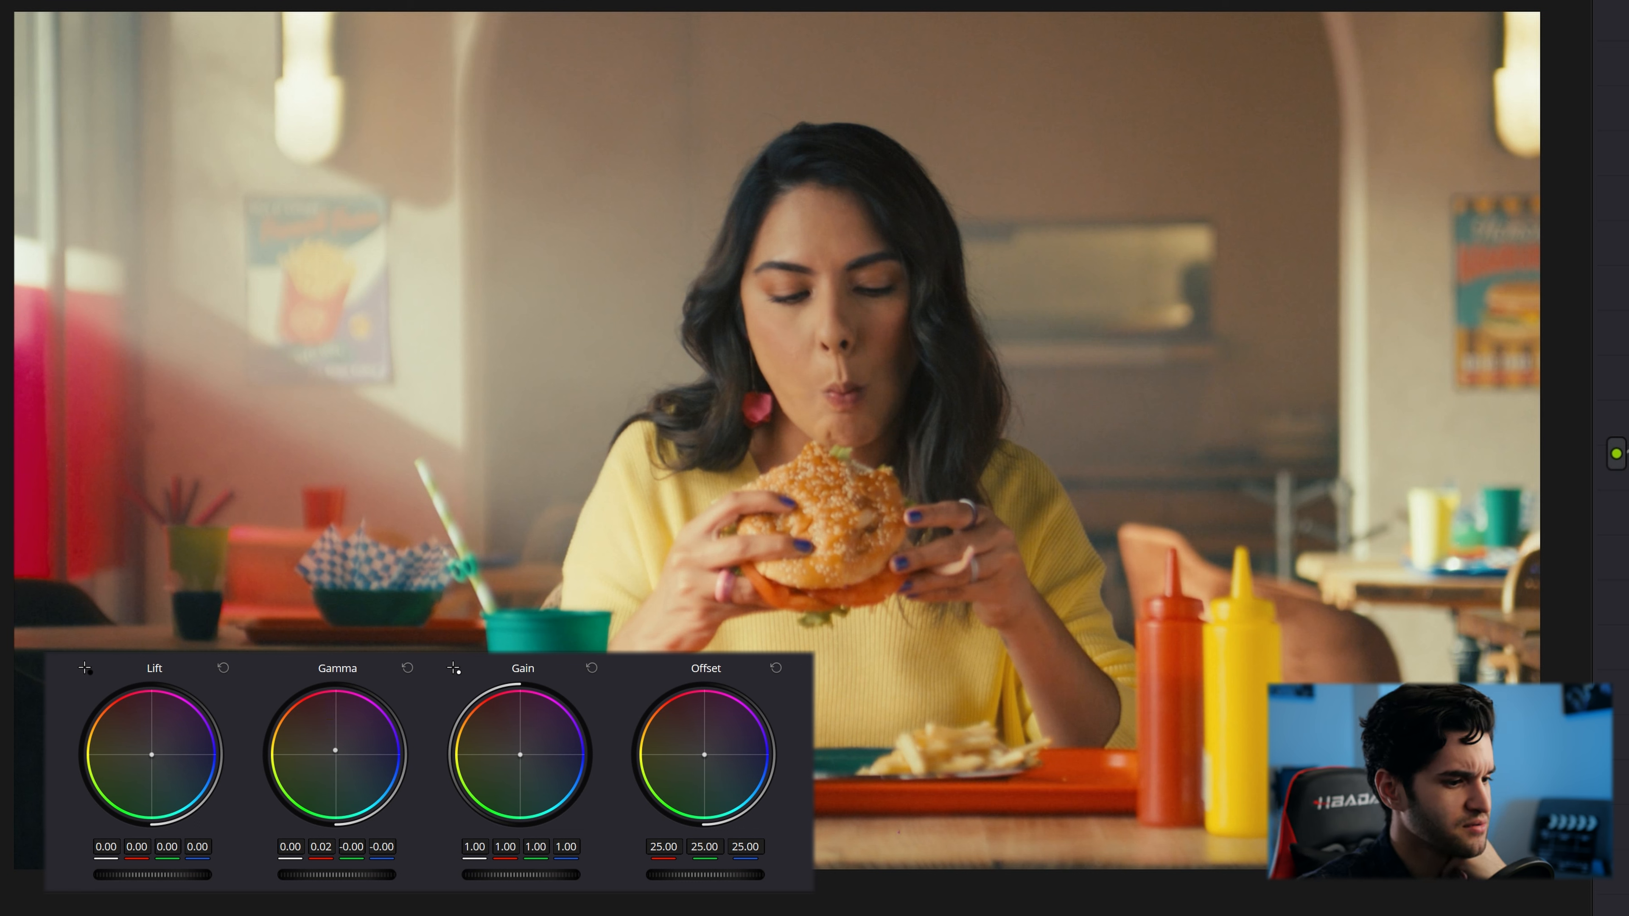
pyautogui.moveTo(501, 873); pyautogui.dragTo(559, 870)
pyautogui.moveTo(340, 884)
pyautogui.mouseDown()
pyautogui.moveTo(400, 873)
pyautogui.moveTo(283, 876)
pyautogui.moveTo(316, 876)
pyautogui.mouseUp()
pyautogui.click(482, 874)
pyautogui.moveTo(526, 871); pyautogui.dragTo(514, 873)
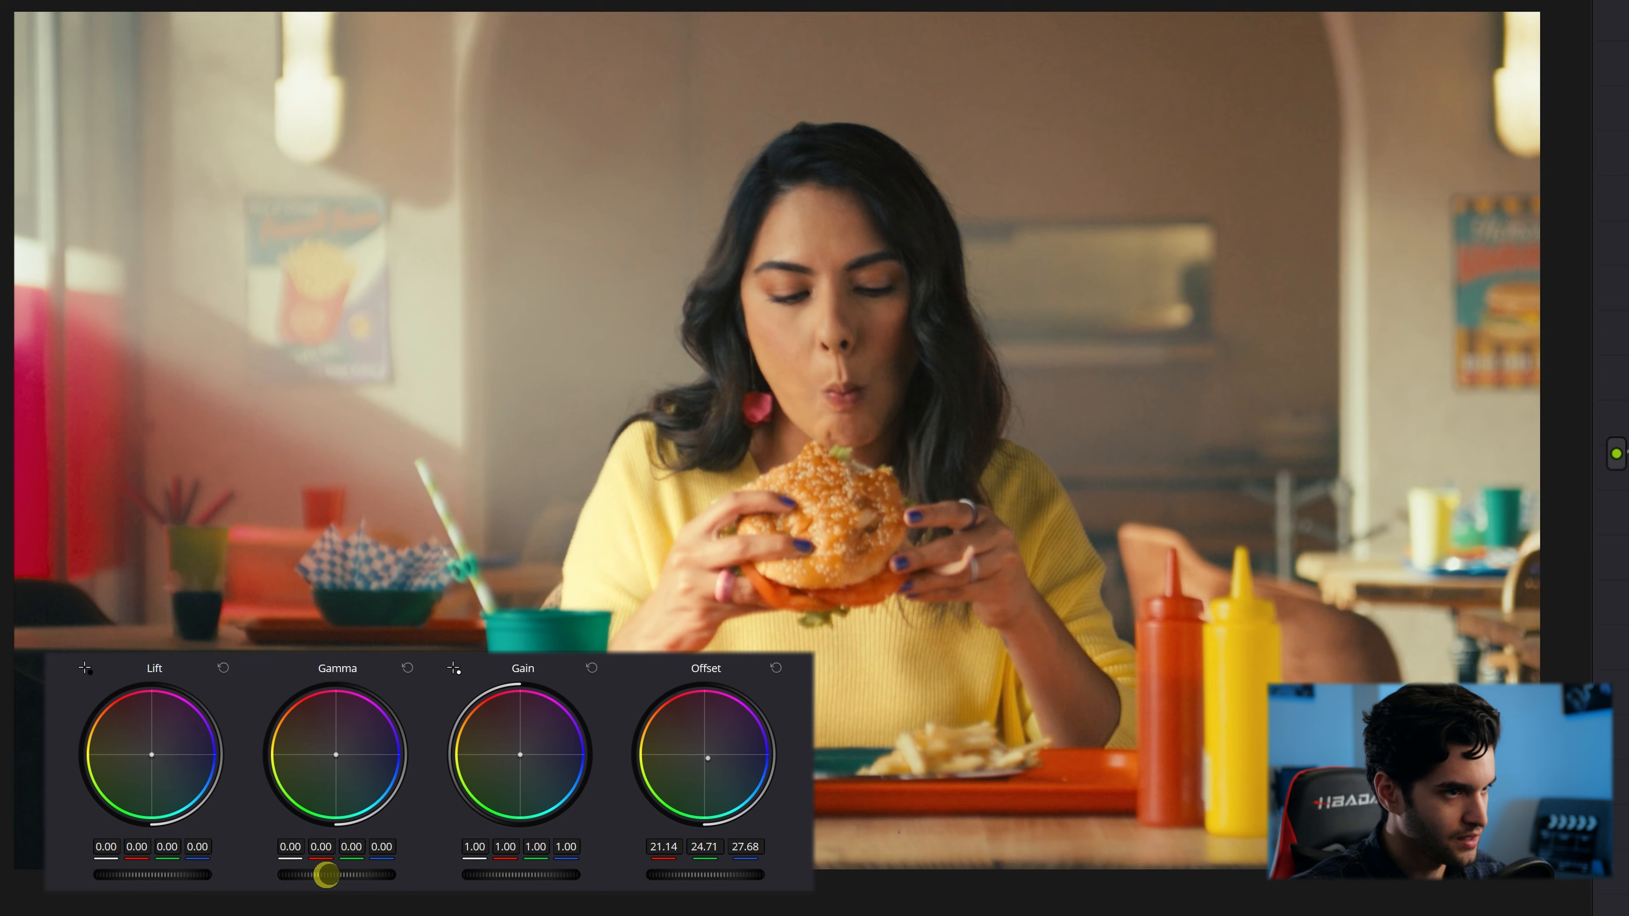
pyautogui.moveTo(225, 852); pyautogui.dragTo(175, 852)
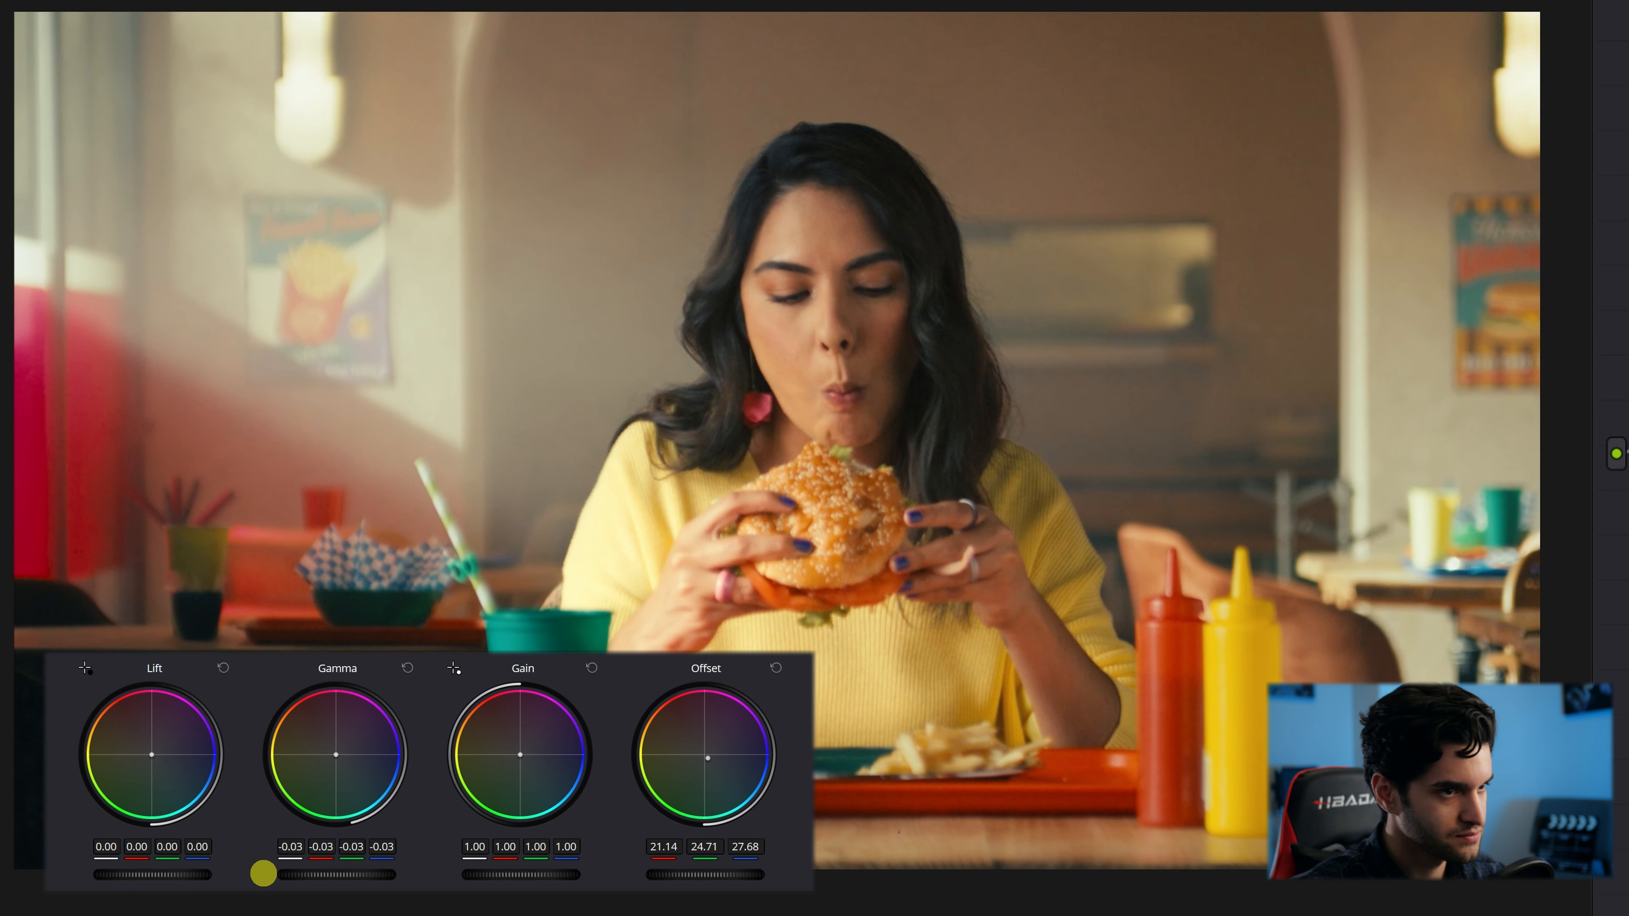
pyautogui.moveTo(521, 875); pyautogui.dragTo(505, 874)
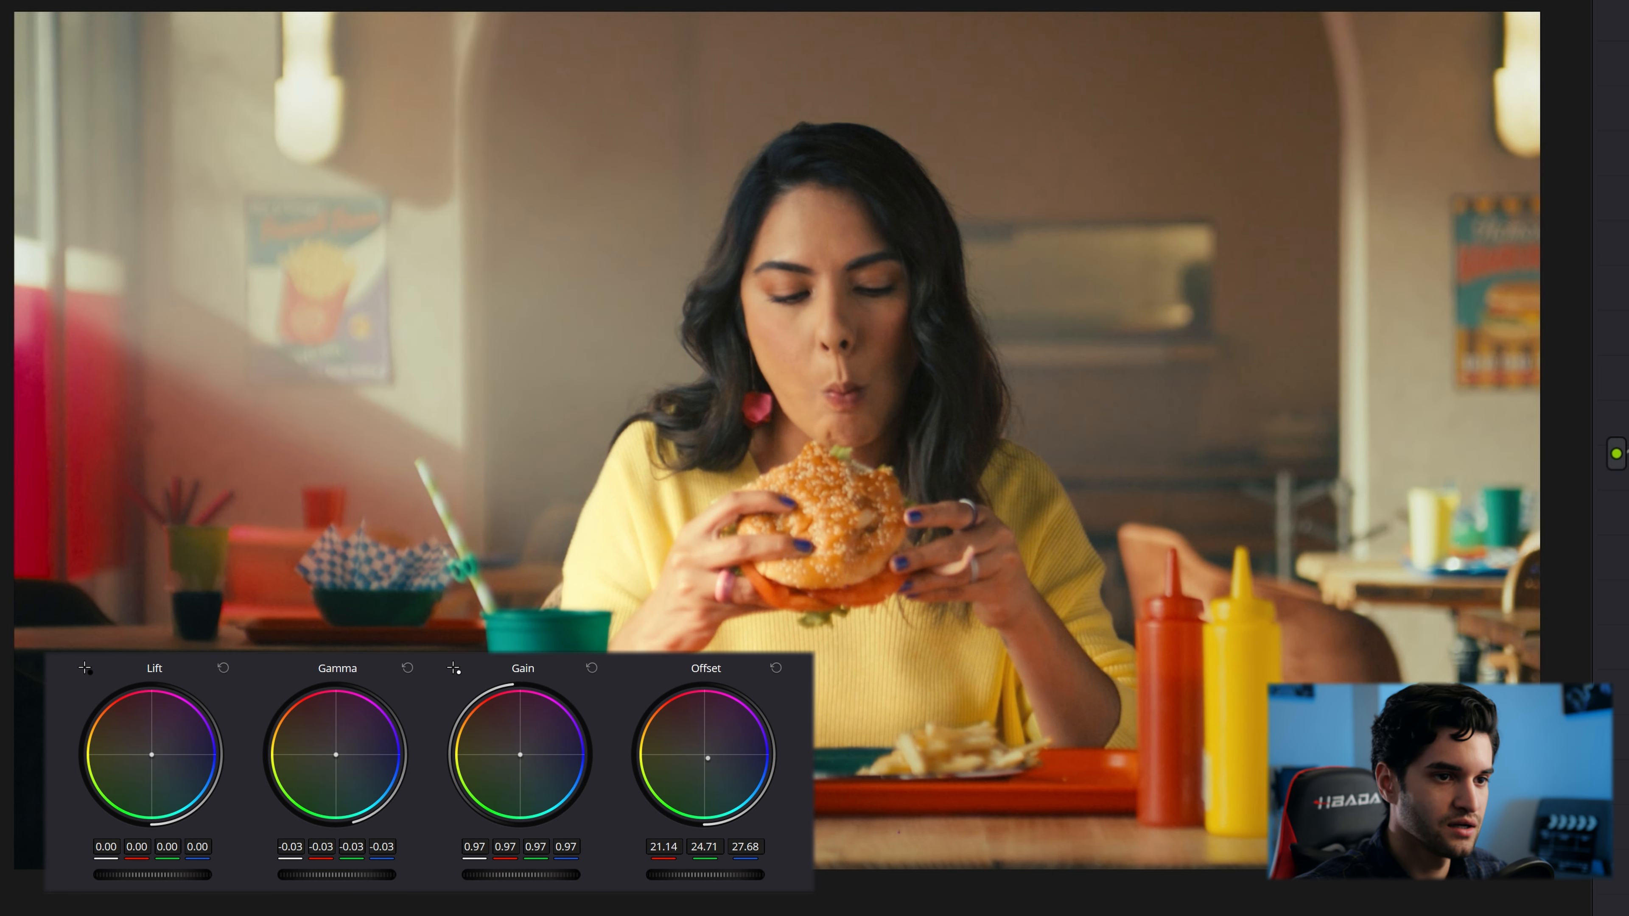
# - Add a serial node after outside node 02 and play the burger clip to review the grade
pyautogui.hotkey('alt', 's')
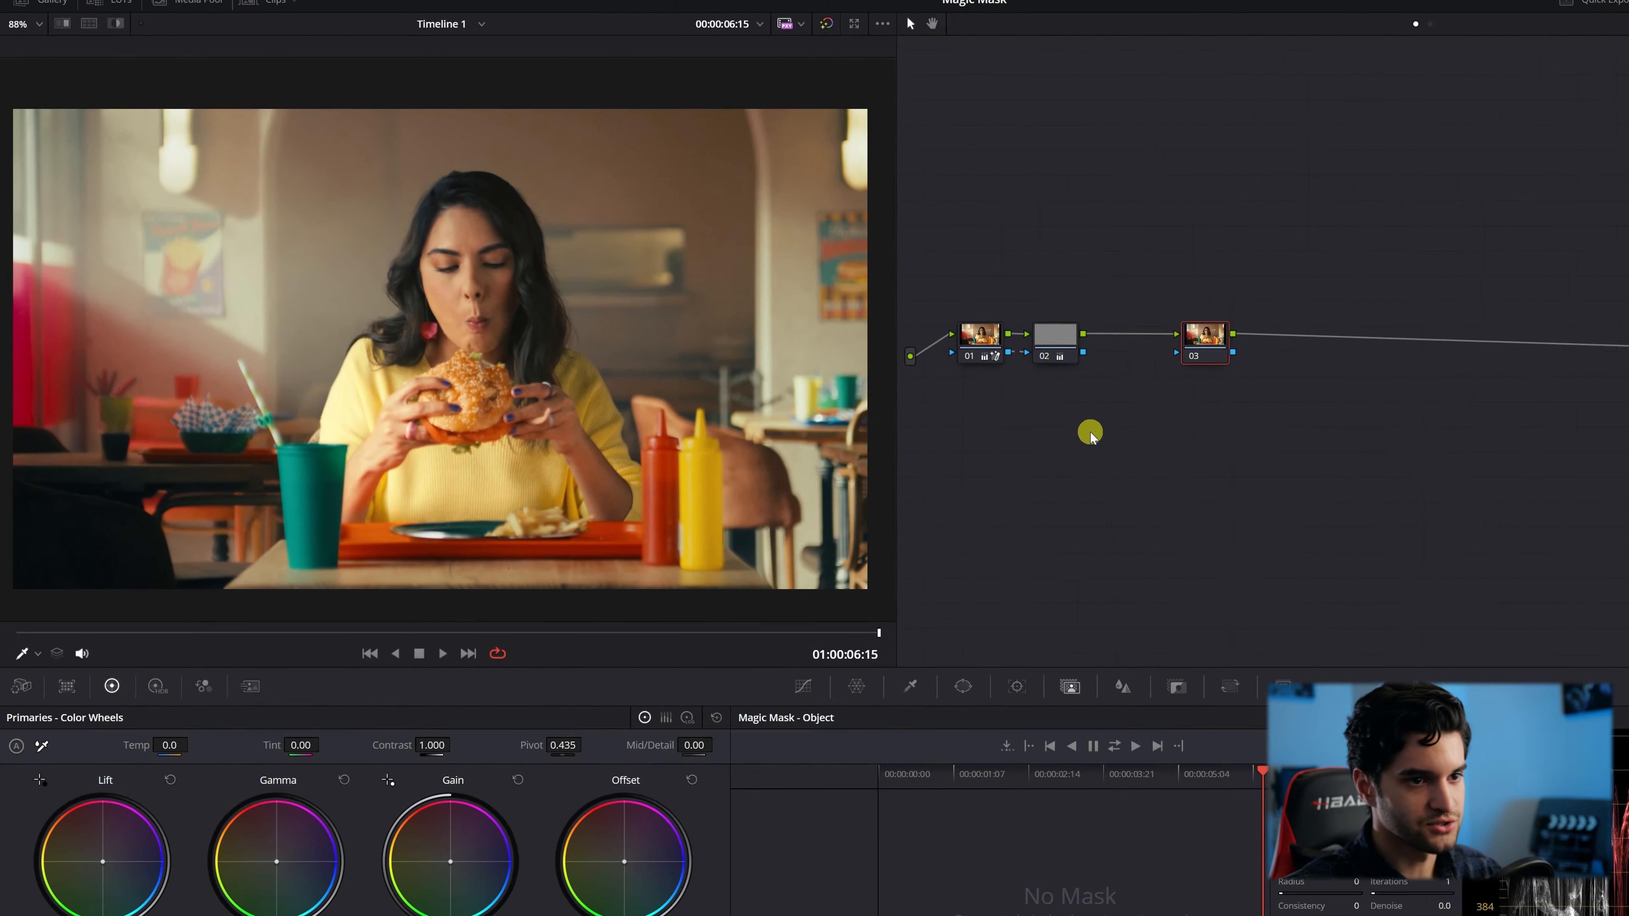
pyautogui.moveTo(911, 398); pyautogui.dragTo(815, 326)
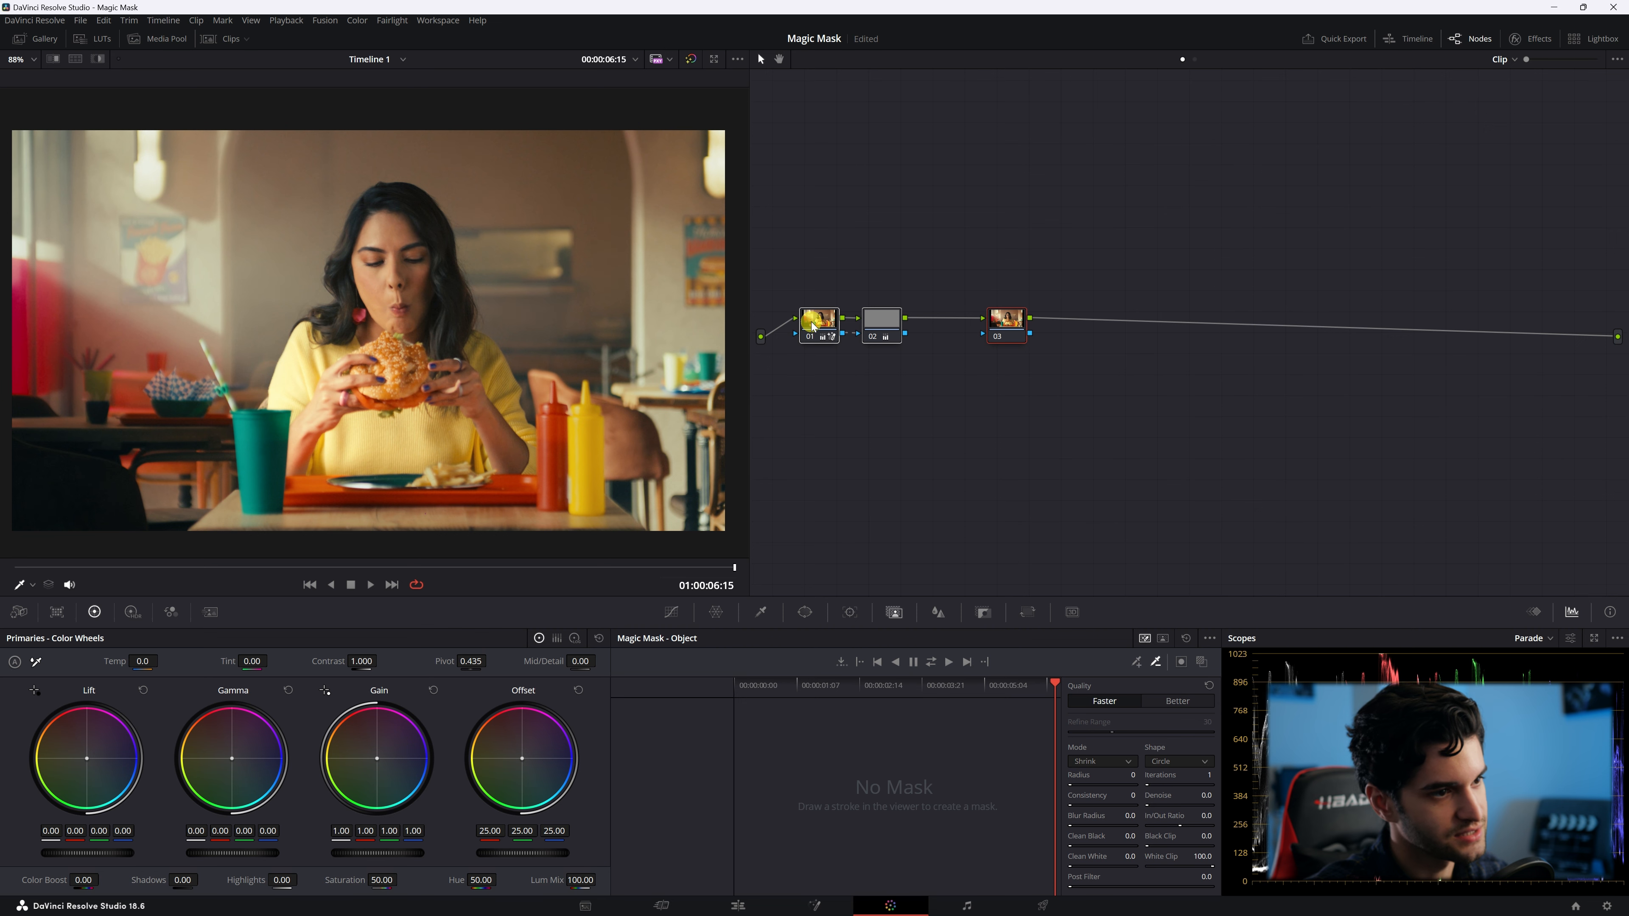
pyautogui.click(948, 356)
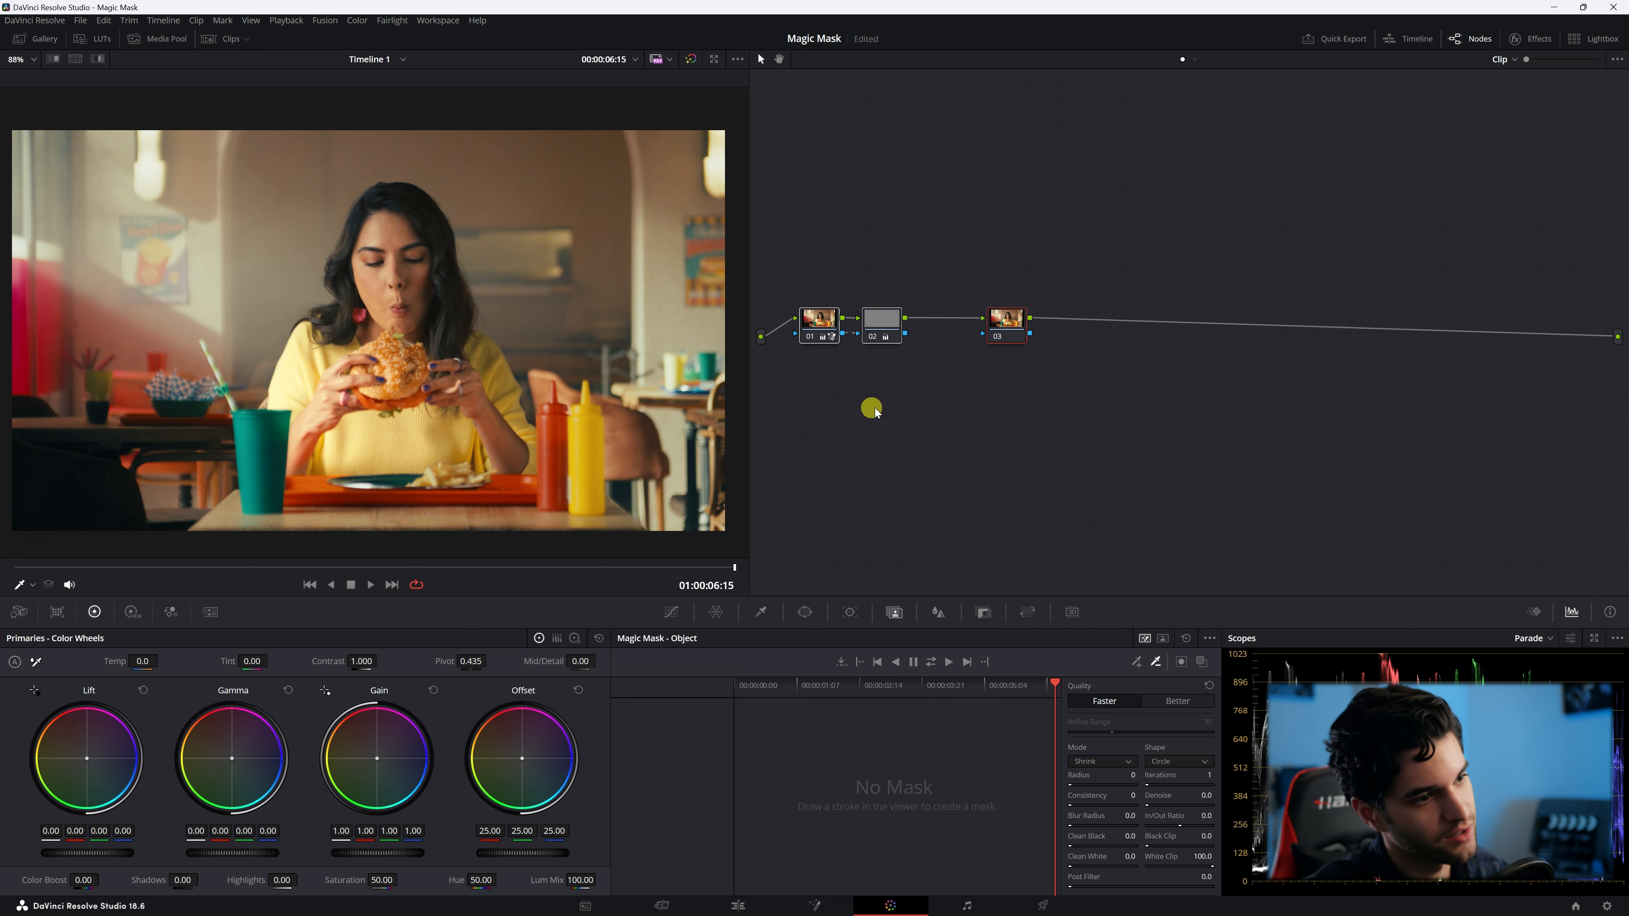
pyautogui.click(372, 585)
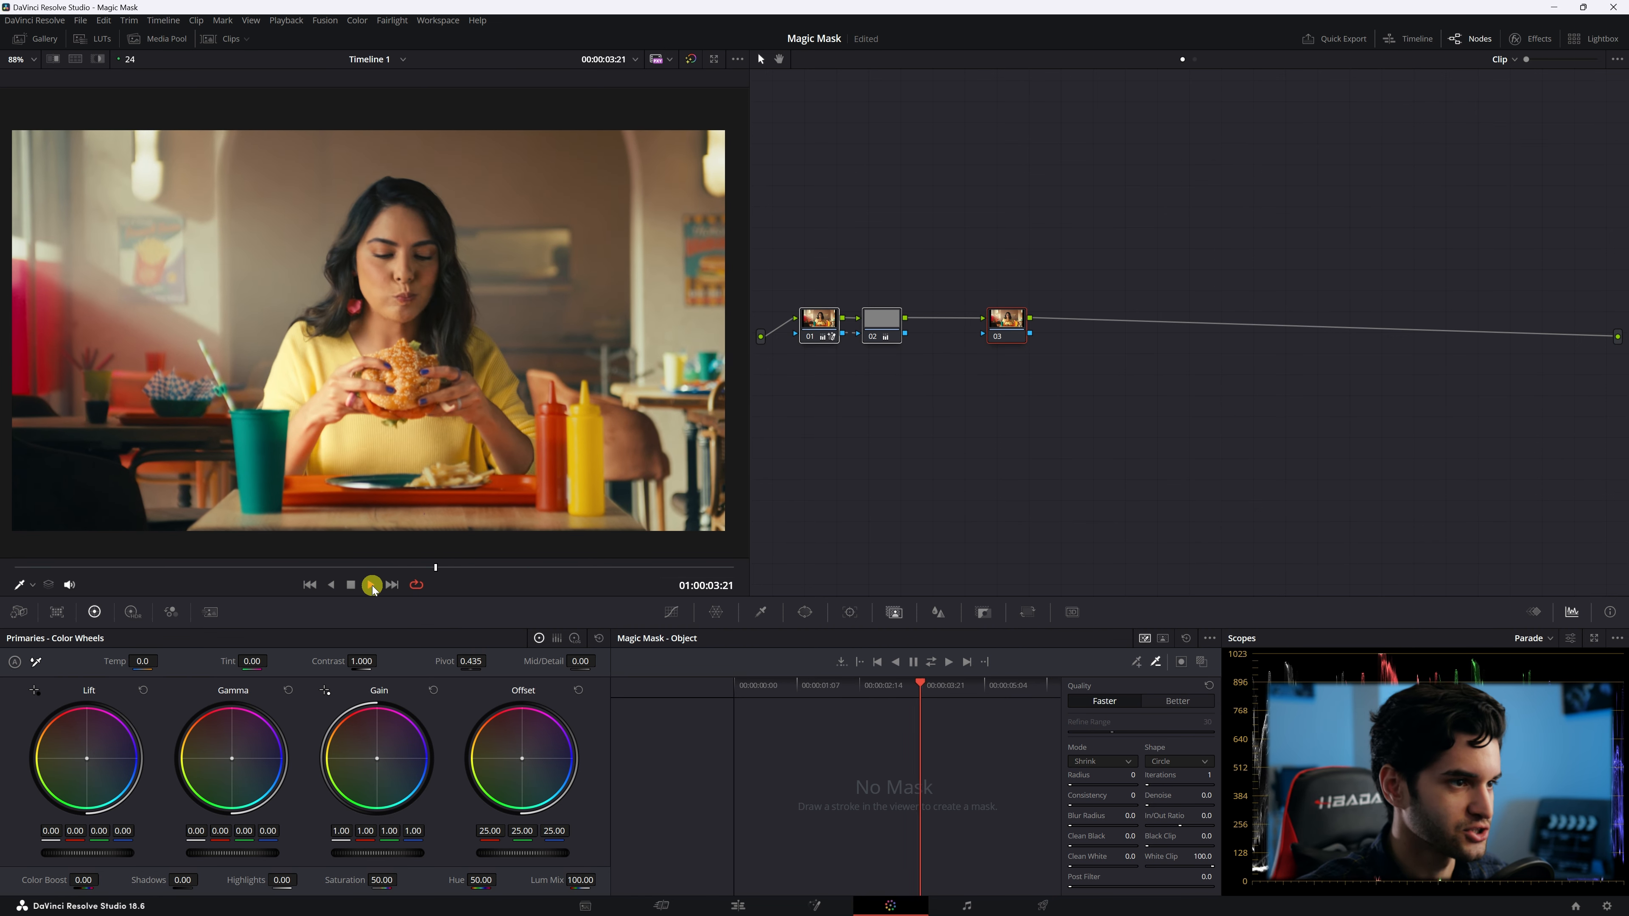
pyautogui.click(889, 430)
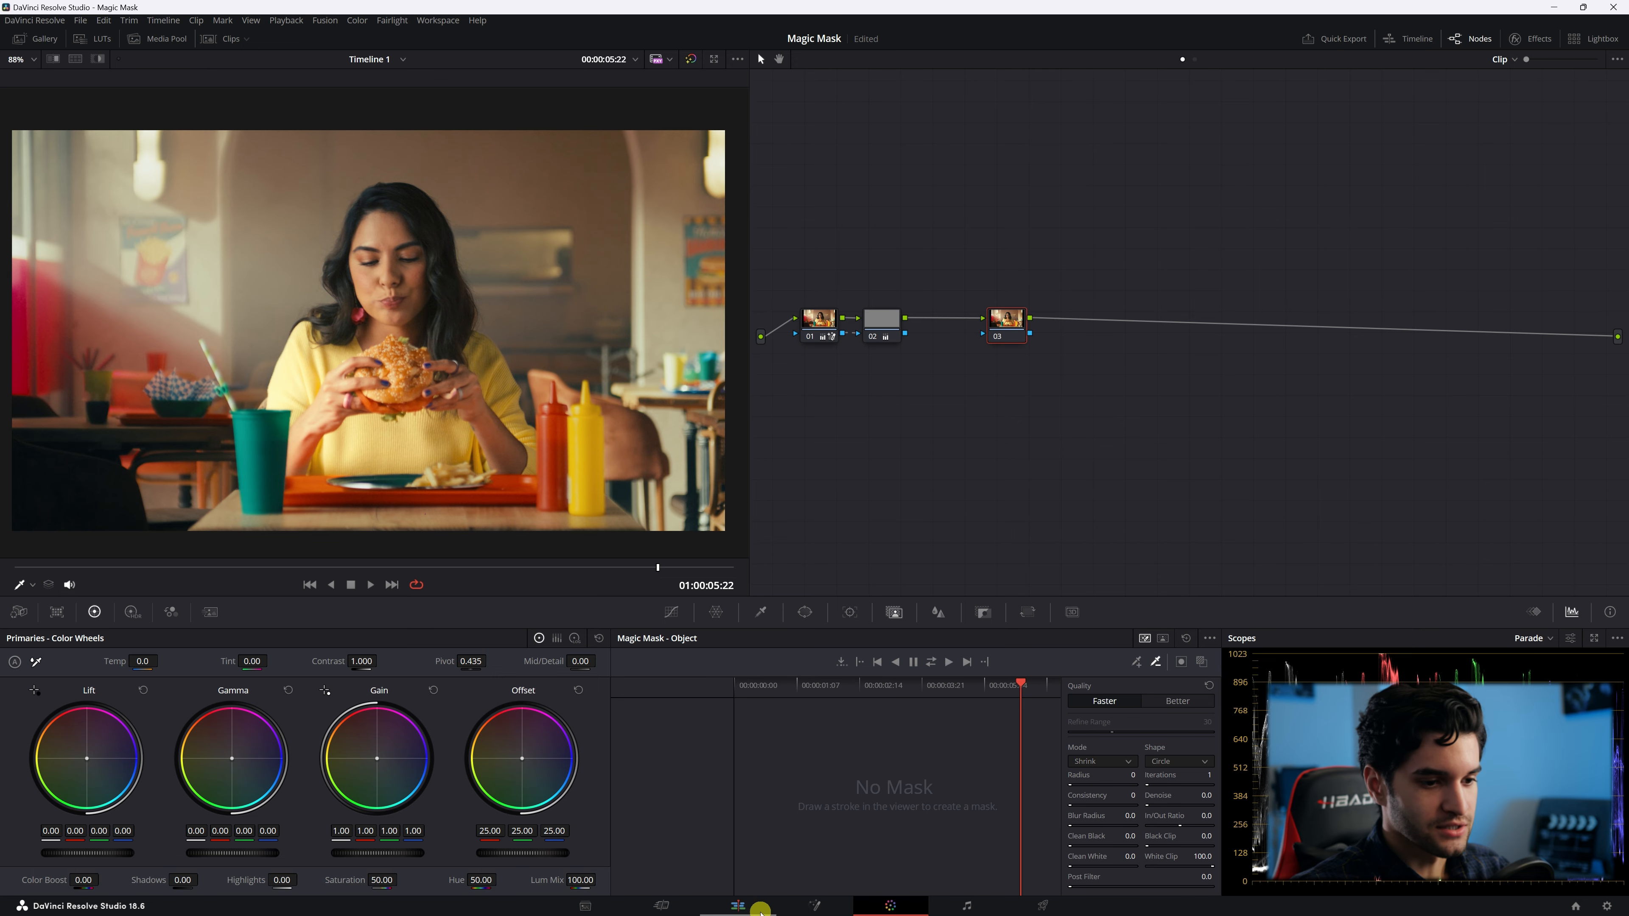
# - Open the close-up clip of the woman with headphones for grading and reposition the CST nodes in its node graph
pyautogui.click(737, 905)
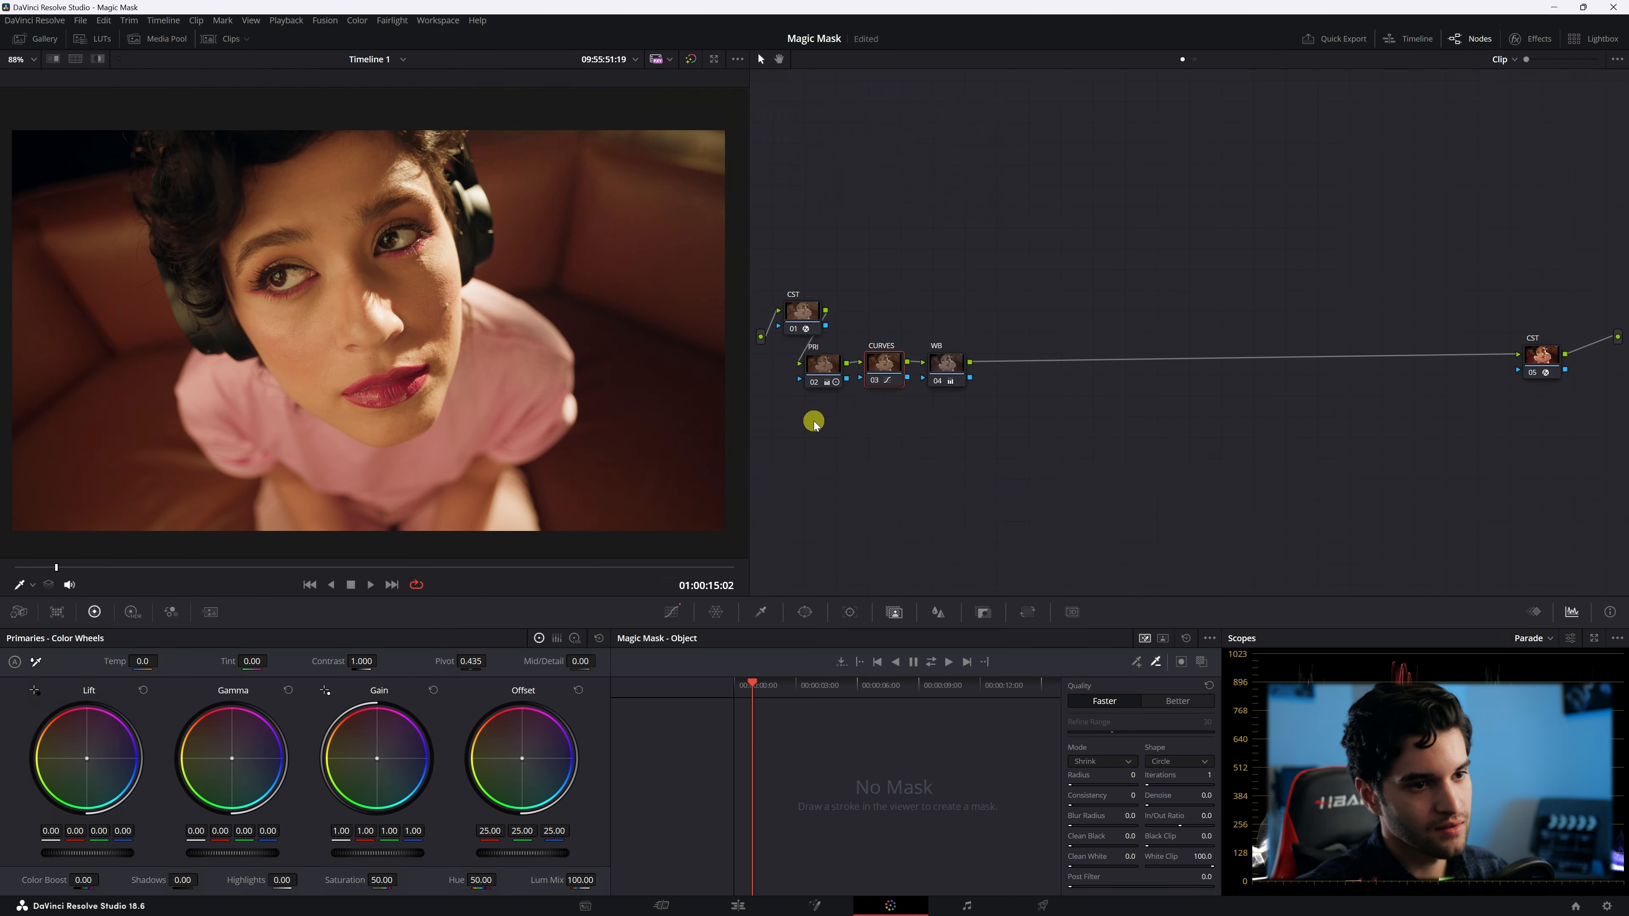
pyautogui.click(797, 309)
pyautogui.moveTo(1557, 368); pyautogui.dragTo(1565, 304)
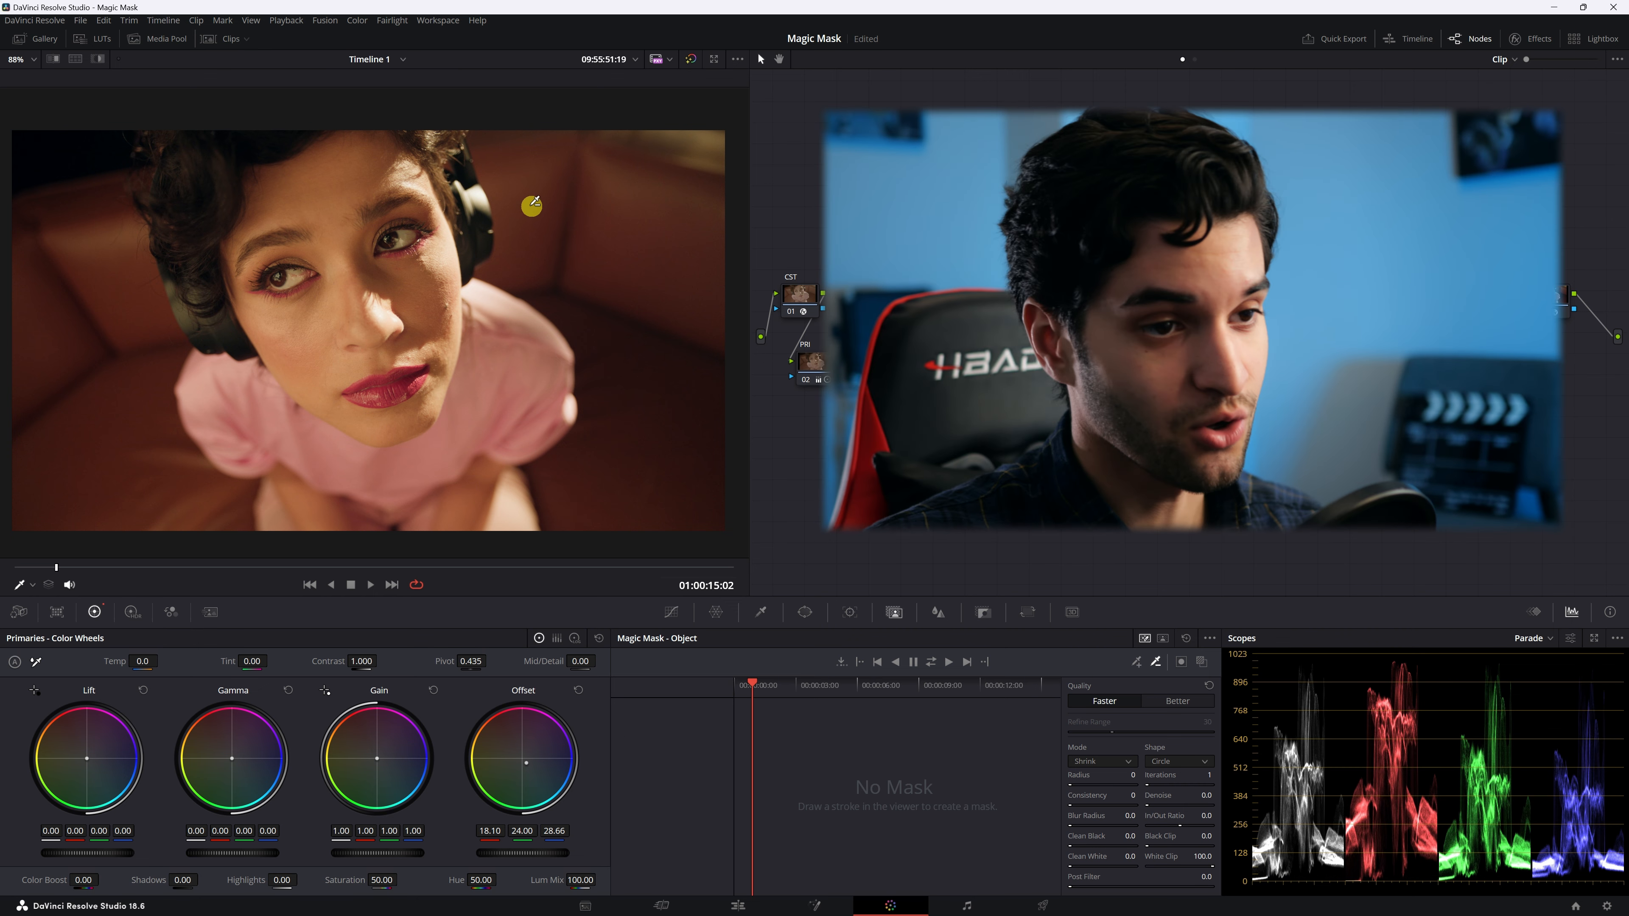
# - Add serial node 05 after the WB node and draw a Magic Mask stroke around the woman's head and torso
pyautogui.hotkey('alt', 's')
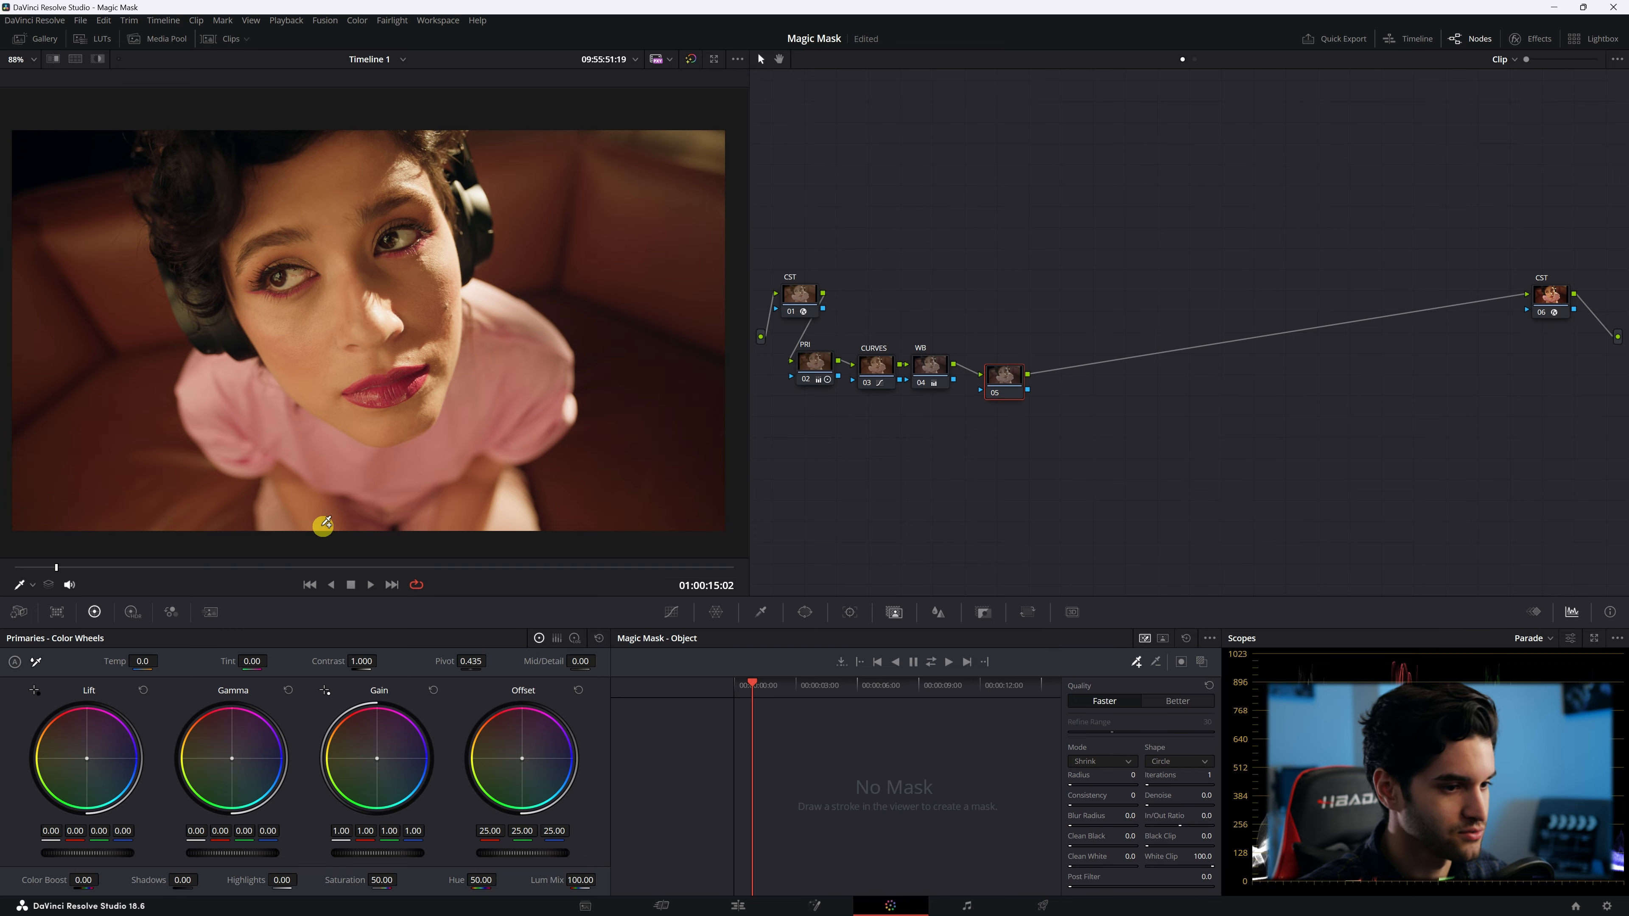
pyautogui.moveTo(355, 562)
pyautogui.mouseDown()
pyautogui.moveTo(343, 492)
pyautogui.moveTo(247, 421)
pyautogui.moveTo(213, 265)
pyautogui.moveTo(324, 131)
pyautogui.moveTo(486, 171)
pyautogui.mouseUp()
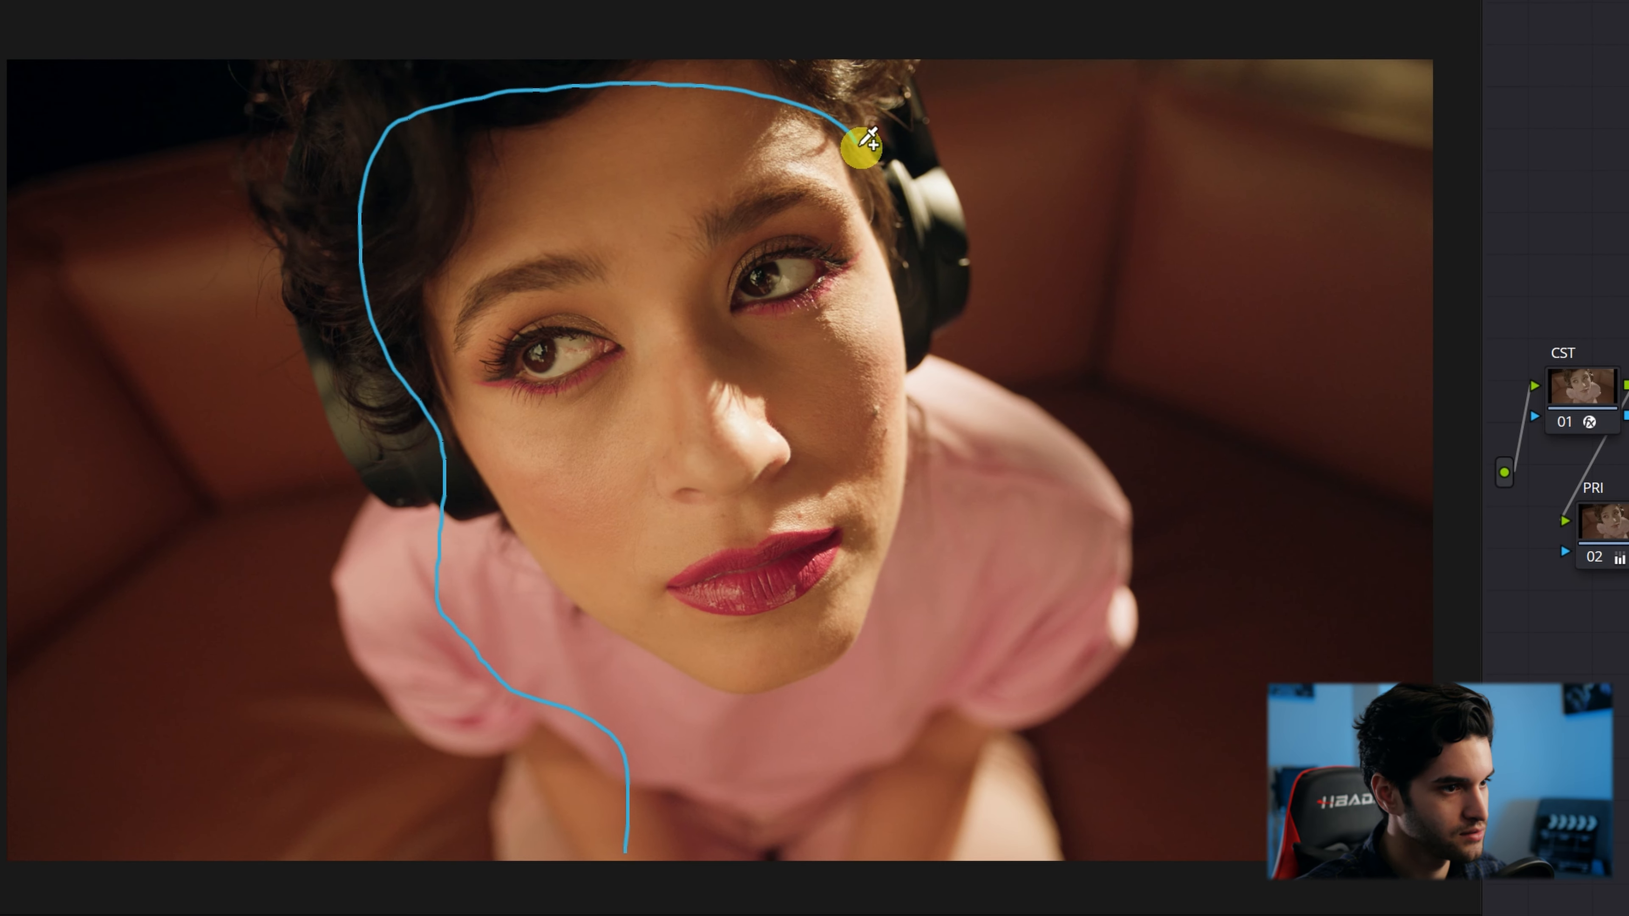
pyautogui.moveTo(861, 146)
pyautogui.mouseDown()
pyautogui.moveTo(818, 308)
pyautogui.moveTo(855, 420)
pyautogui.moveTo(1001, 550)
pyautogui.moveTo(896, 818)
pyautogui.moveTo(632, 820)
pyautogui.mouseUp()
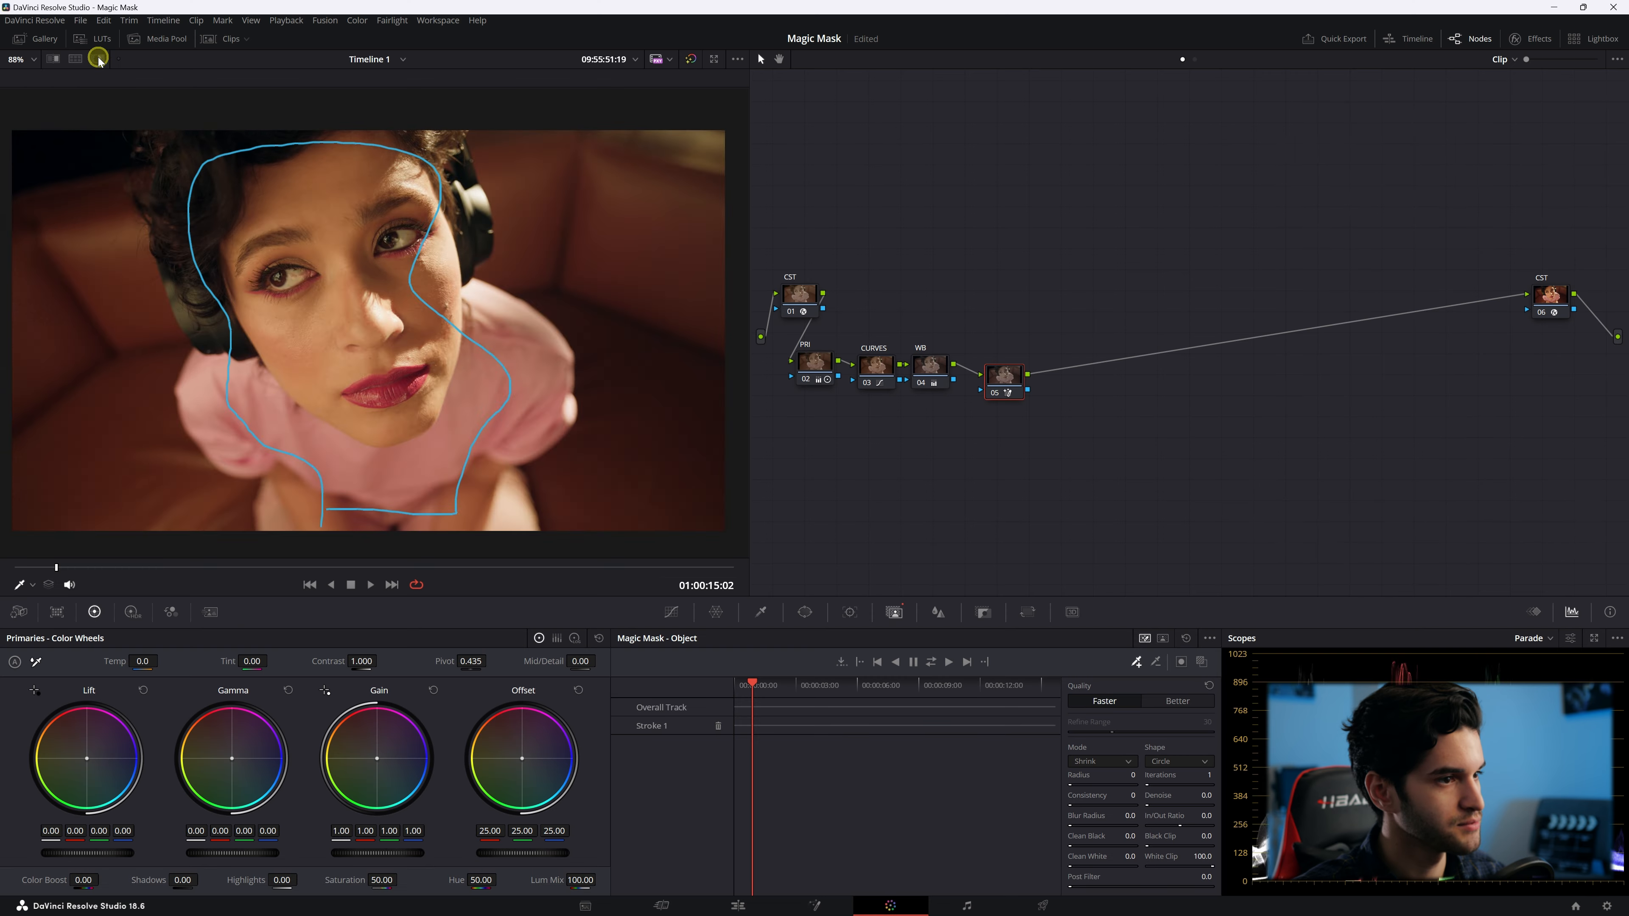
# - Refine the highlighted mask with blur radius 8.8, in/out ratio 1.1 and shrink radius 4, and track it in both directions
pyautogui.click(98, 59)
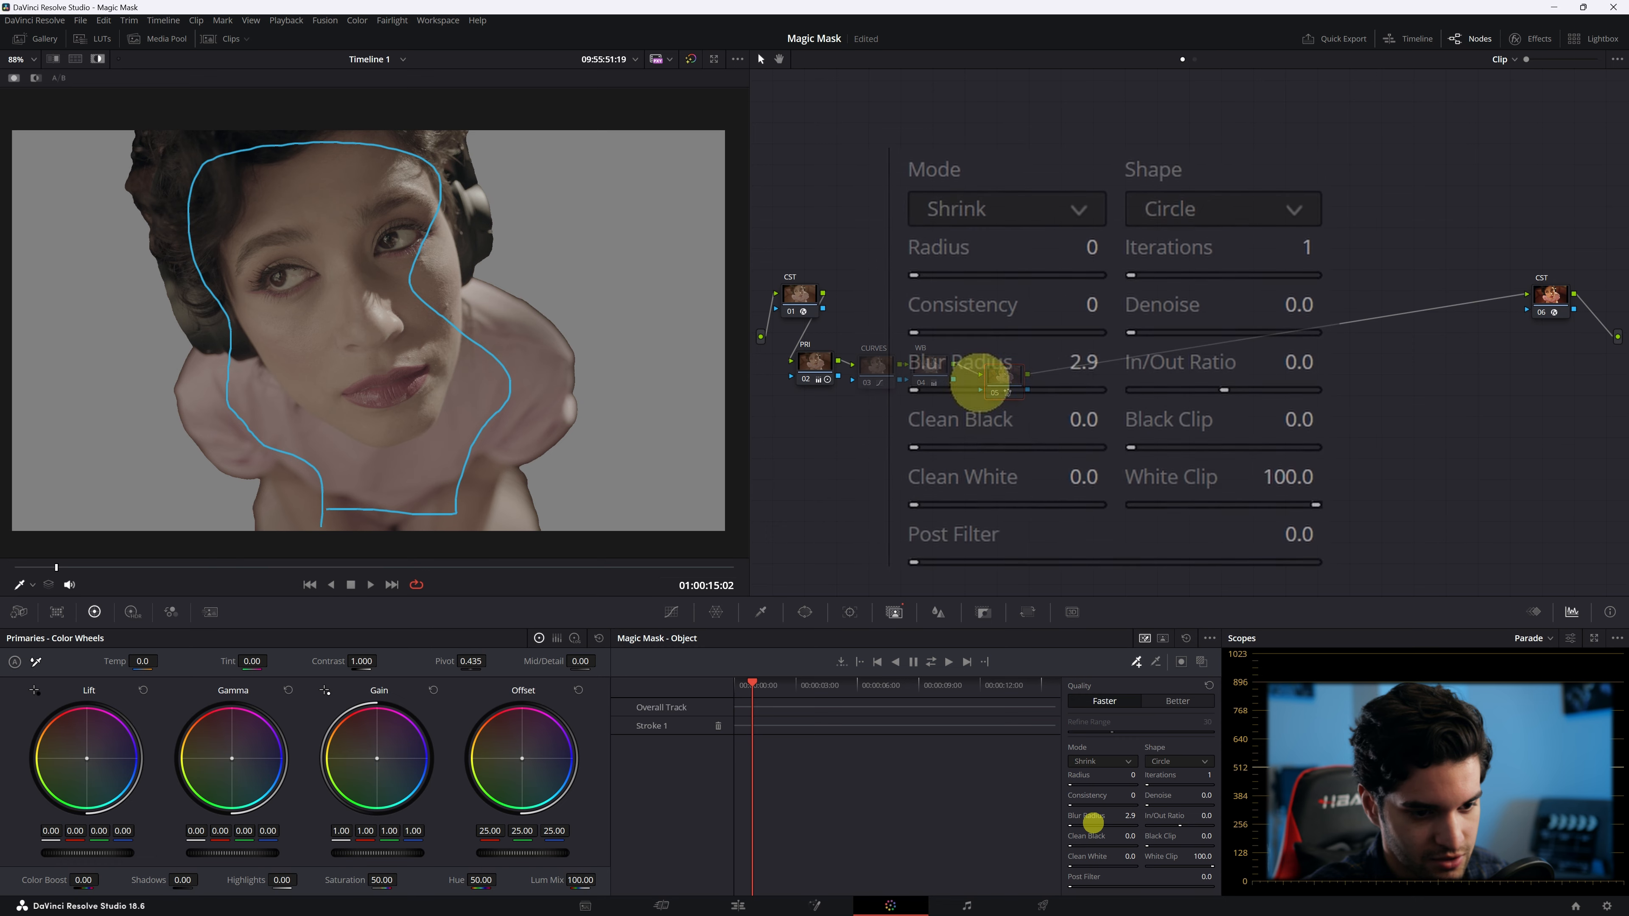
pyautogui.moveTo(1091, 822); pyautogui.dragTo(1153, 807)
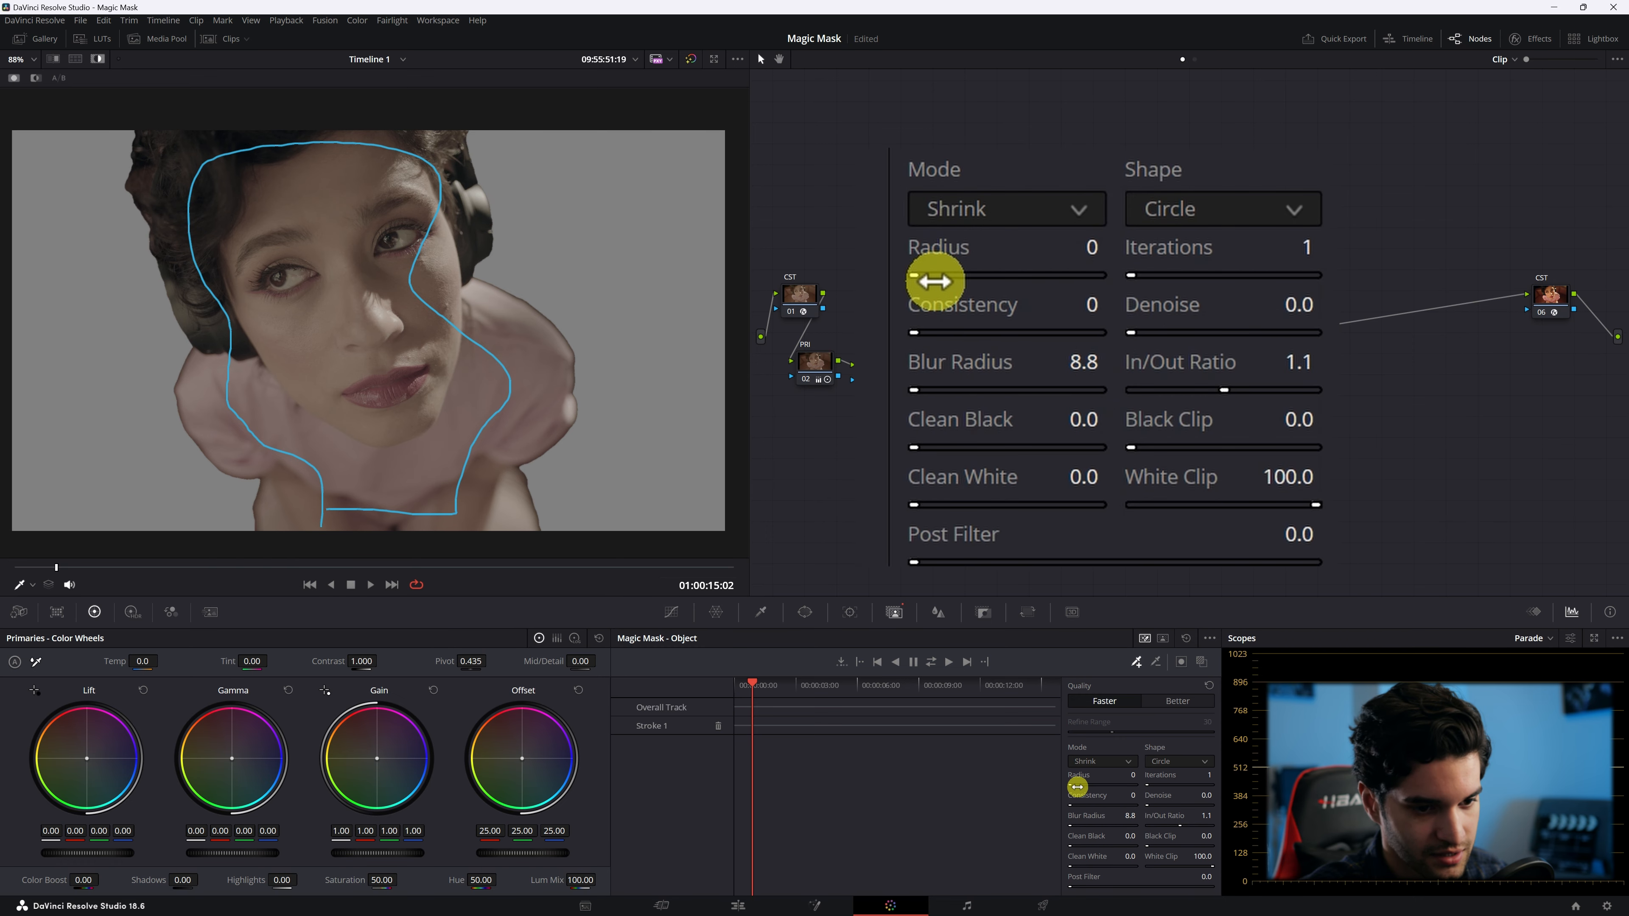
pyautogui.scroll(2, 497, 281)
pyautogui.scroll(5, 497, 281)
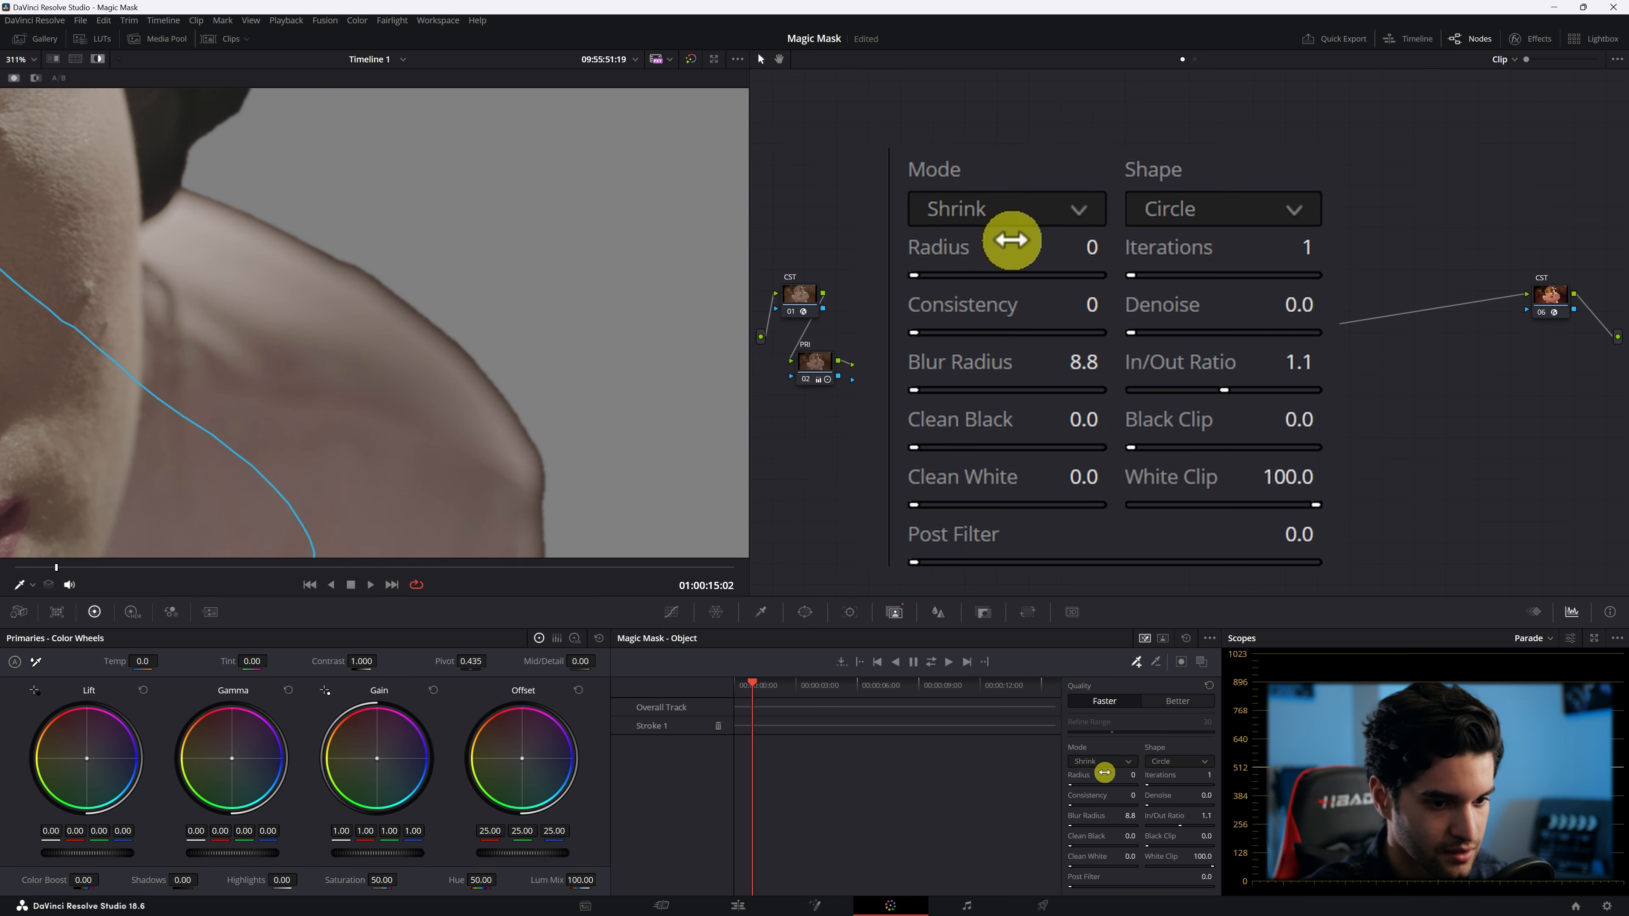
pyautogui.moveTo(1075, 781); pyautogui.dragTo(1105, 779)
pyautogui.scroll(-7, 283, 276)
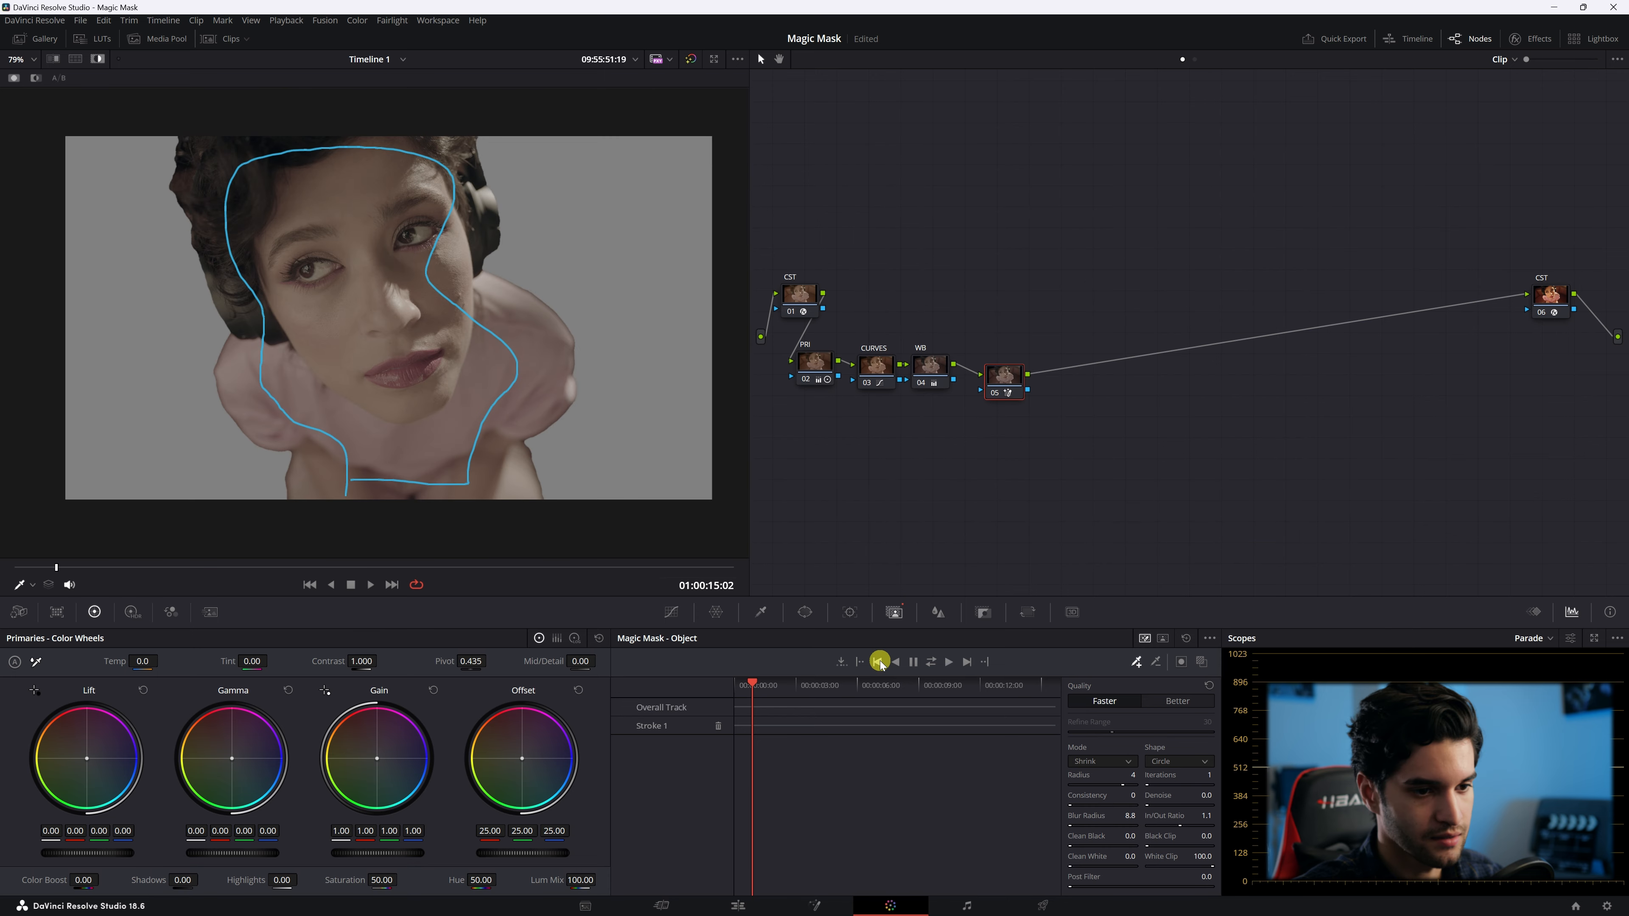
pyautogui.click(930, 663)
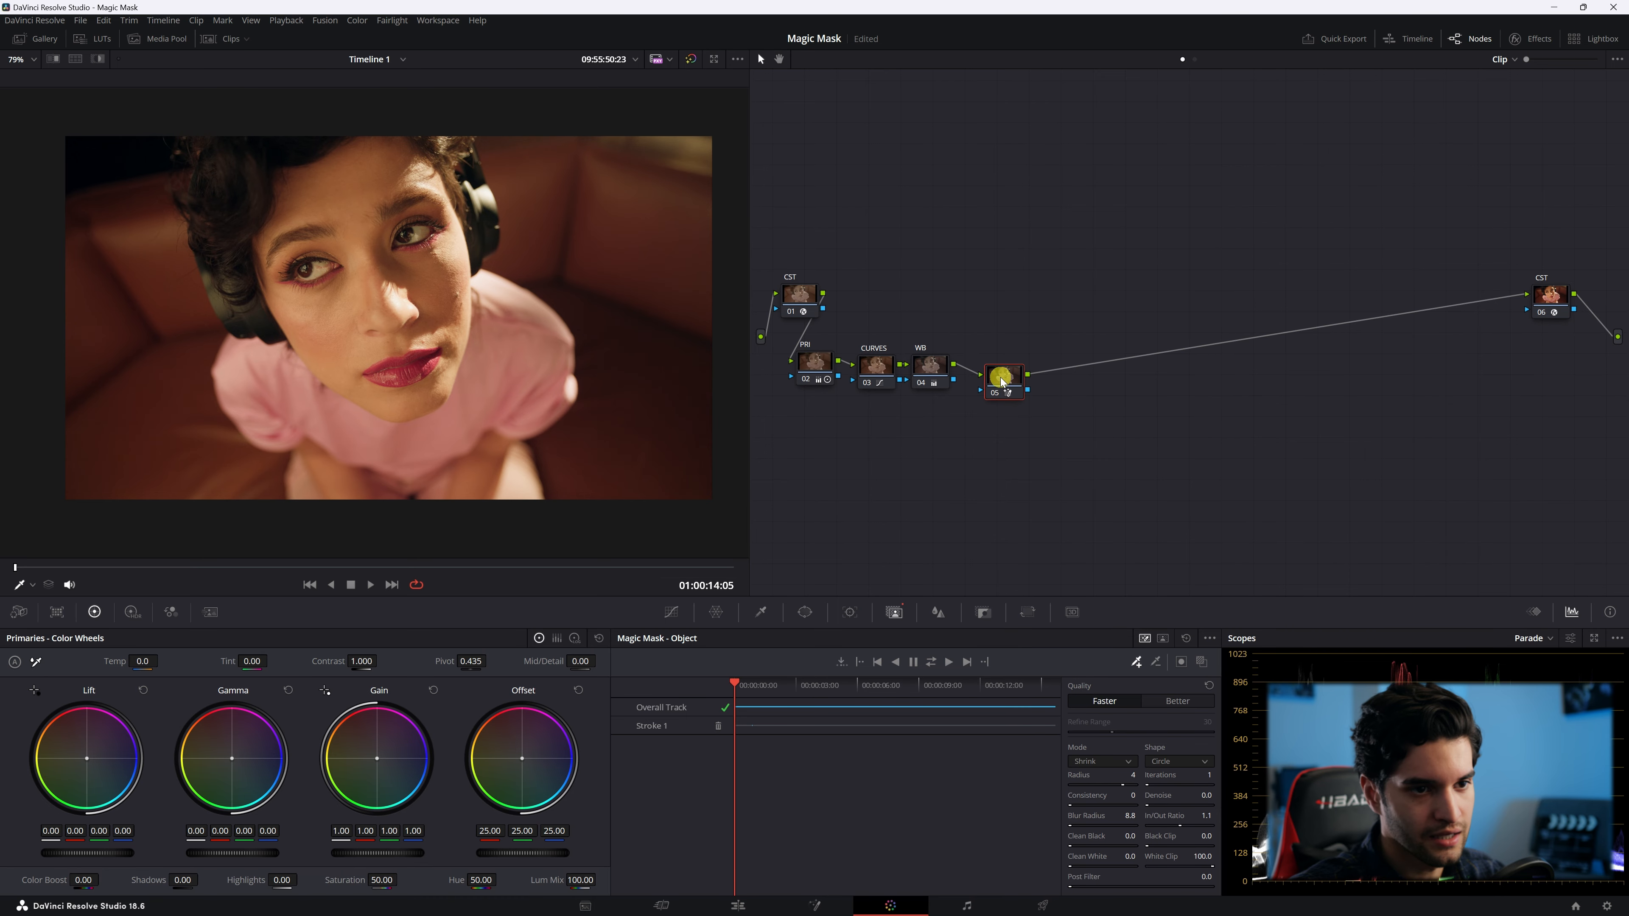
# - Add an outside node to masked node 05 and select the new node 06
pyautogui.rightClick(988, 368)
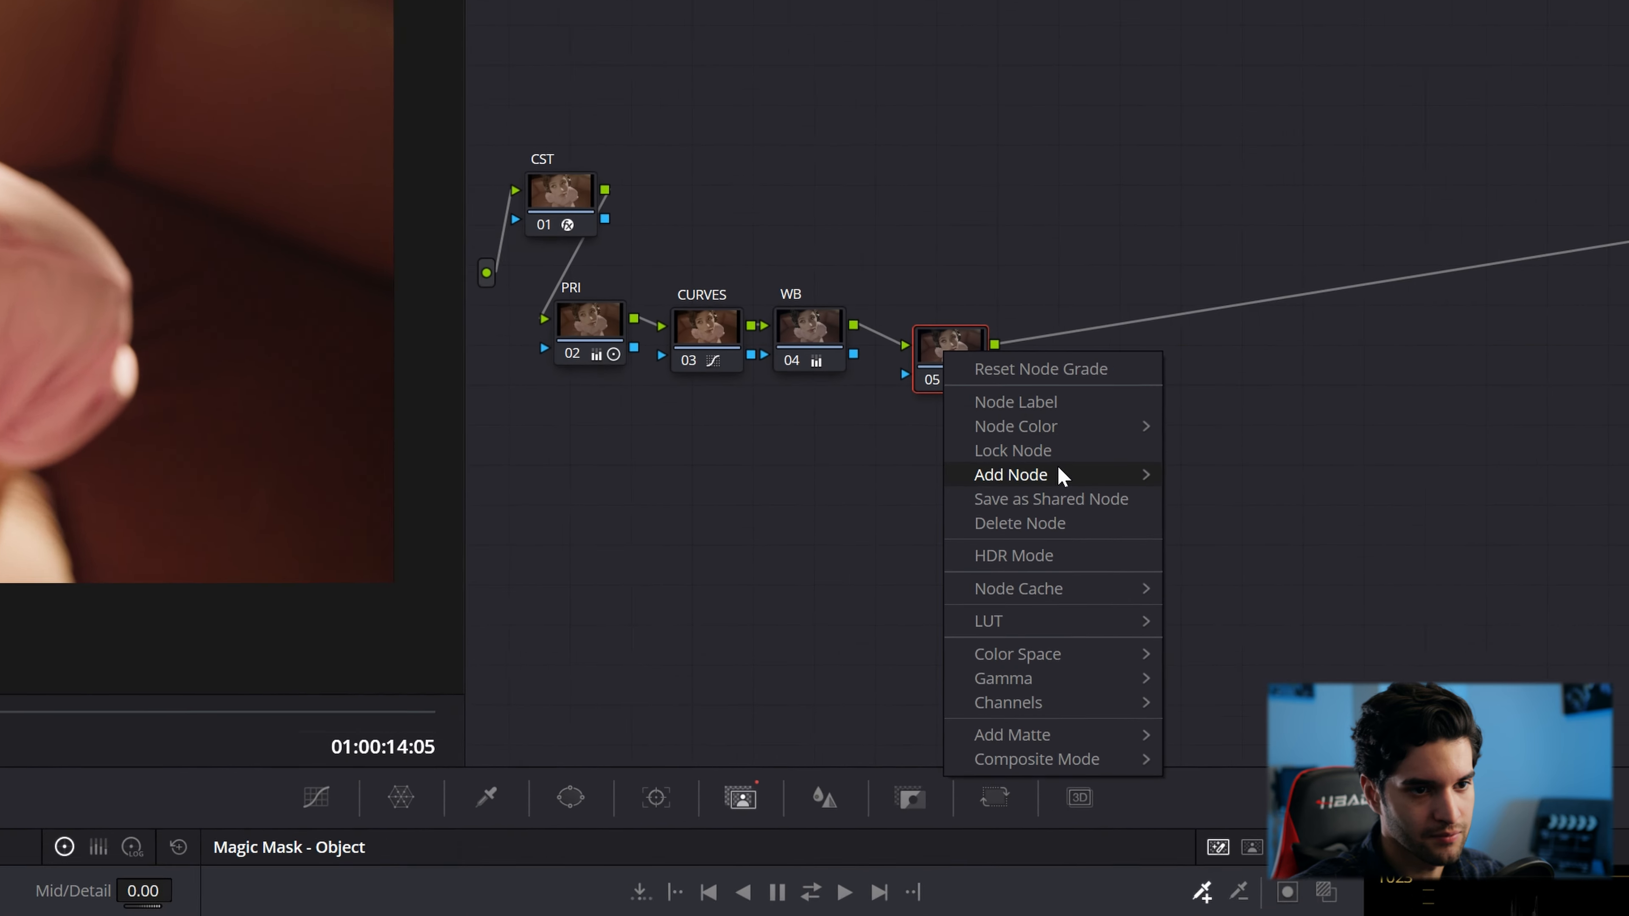
pyautogui.moveTo(1130, 509)
pyautogui.click(1330, 617)
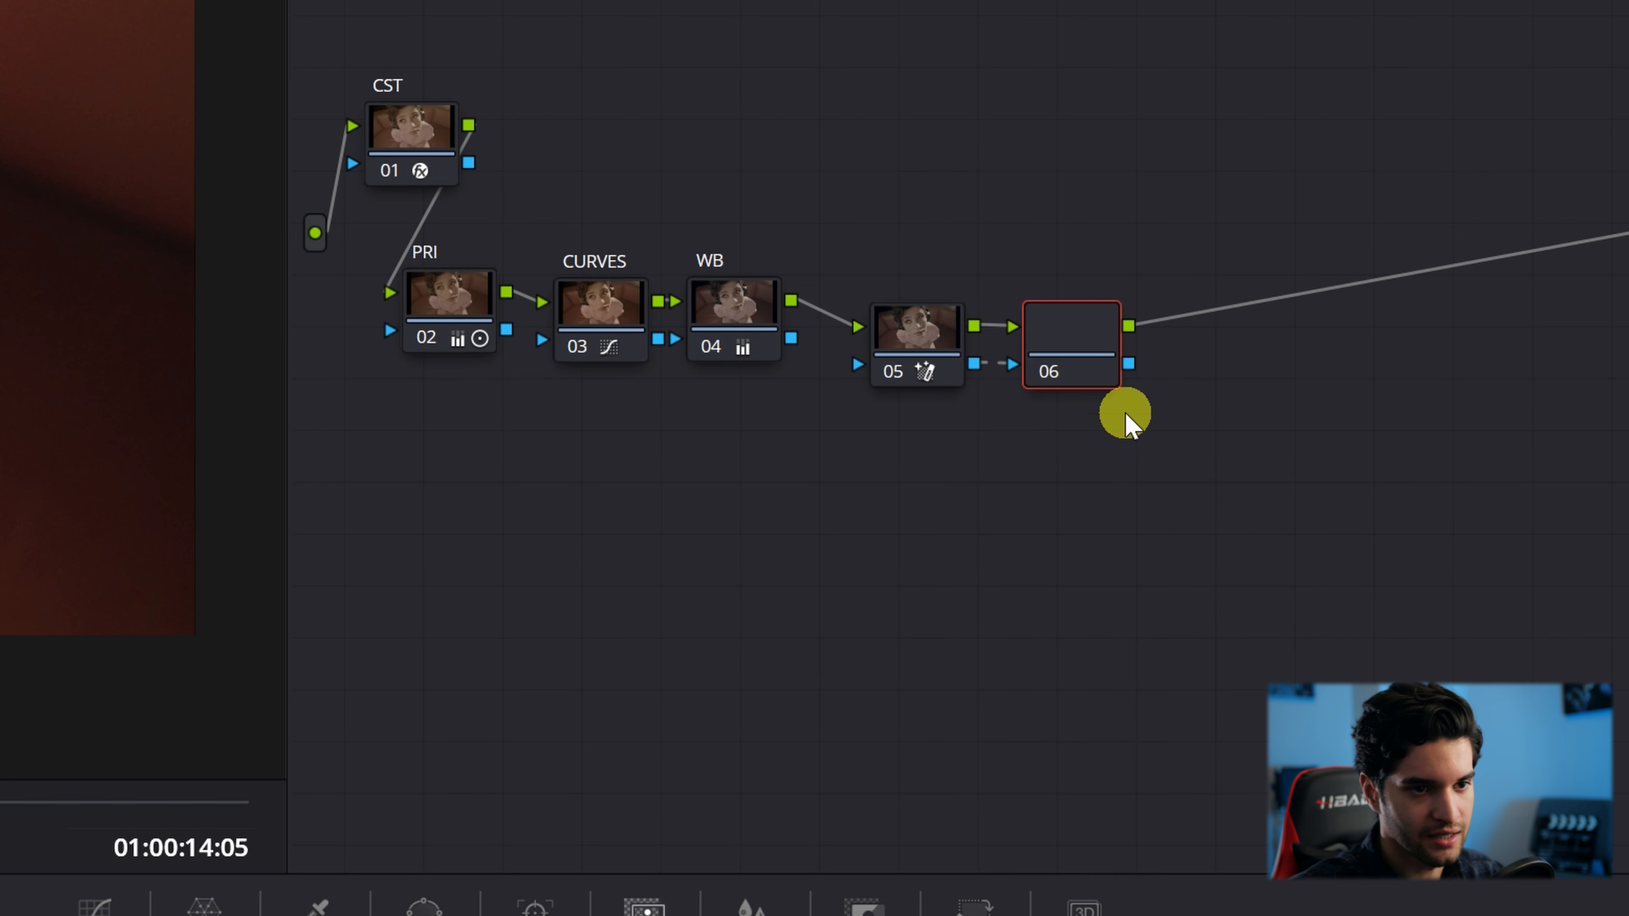
pyautogui.click(917, 347)
pyautogui.click(1066, 349)
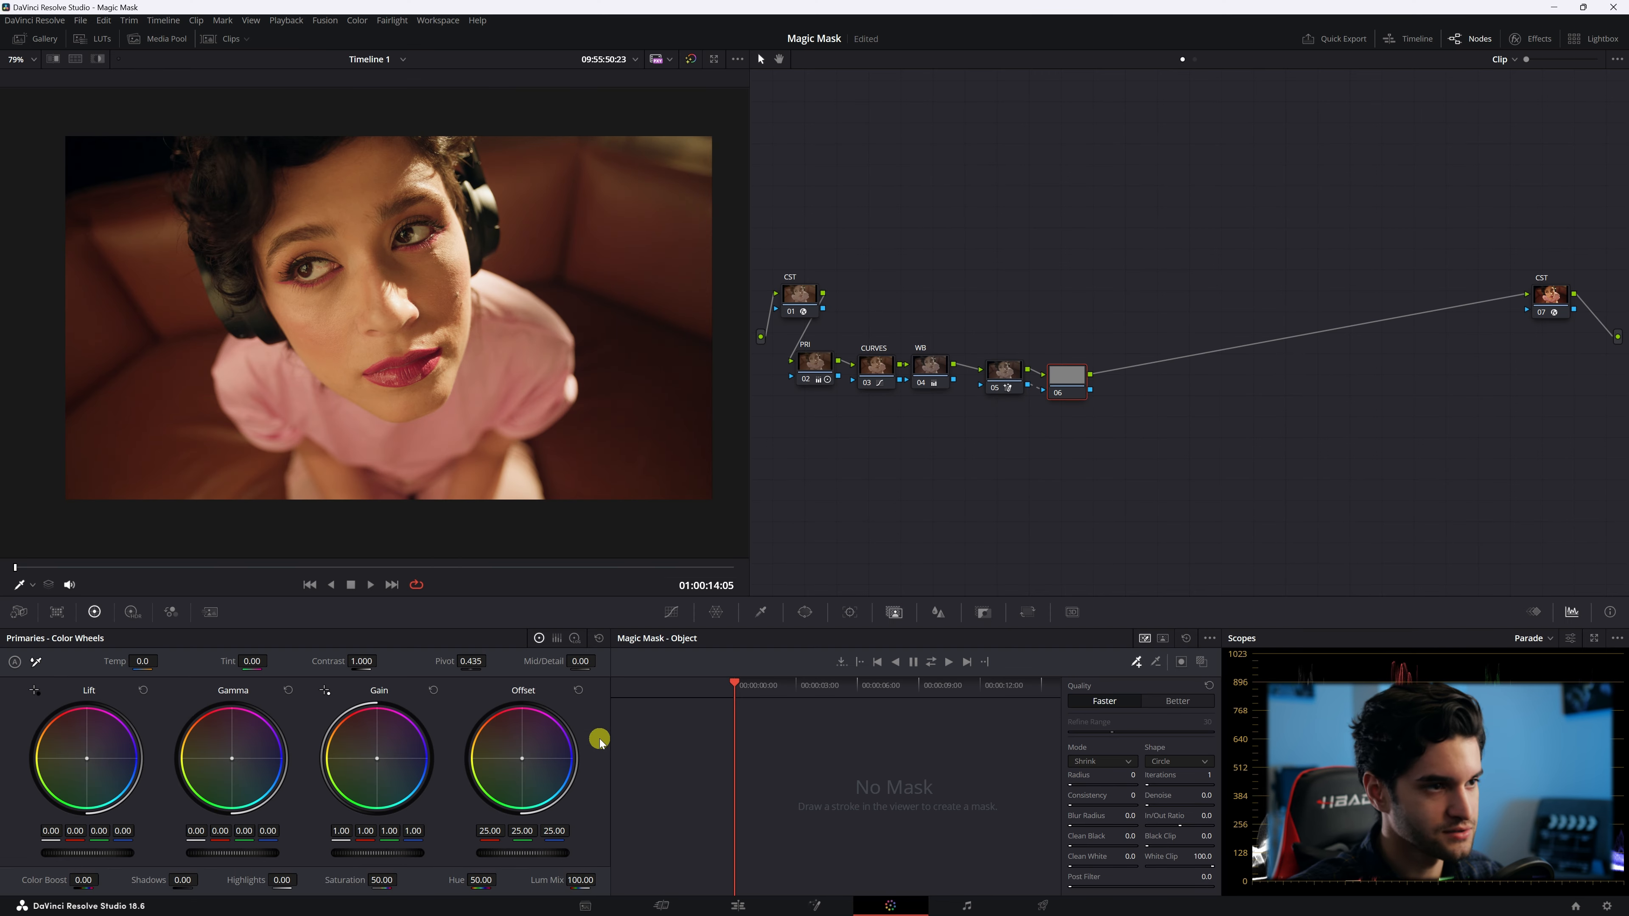
# - Cool the background on node 06 by setting the offset to 23.30, 24.67, 26.96
pyautogui.moveTo(521, 762); pyautogui.dragTo(533, 776)
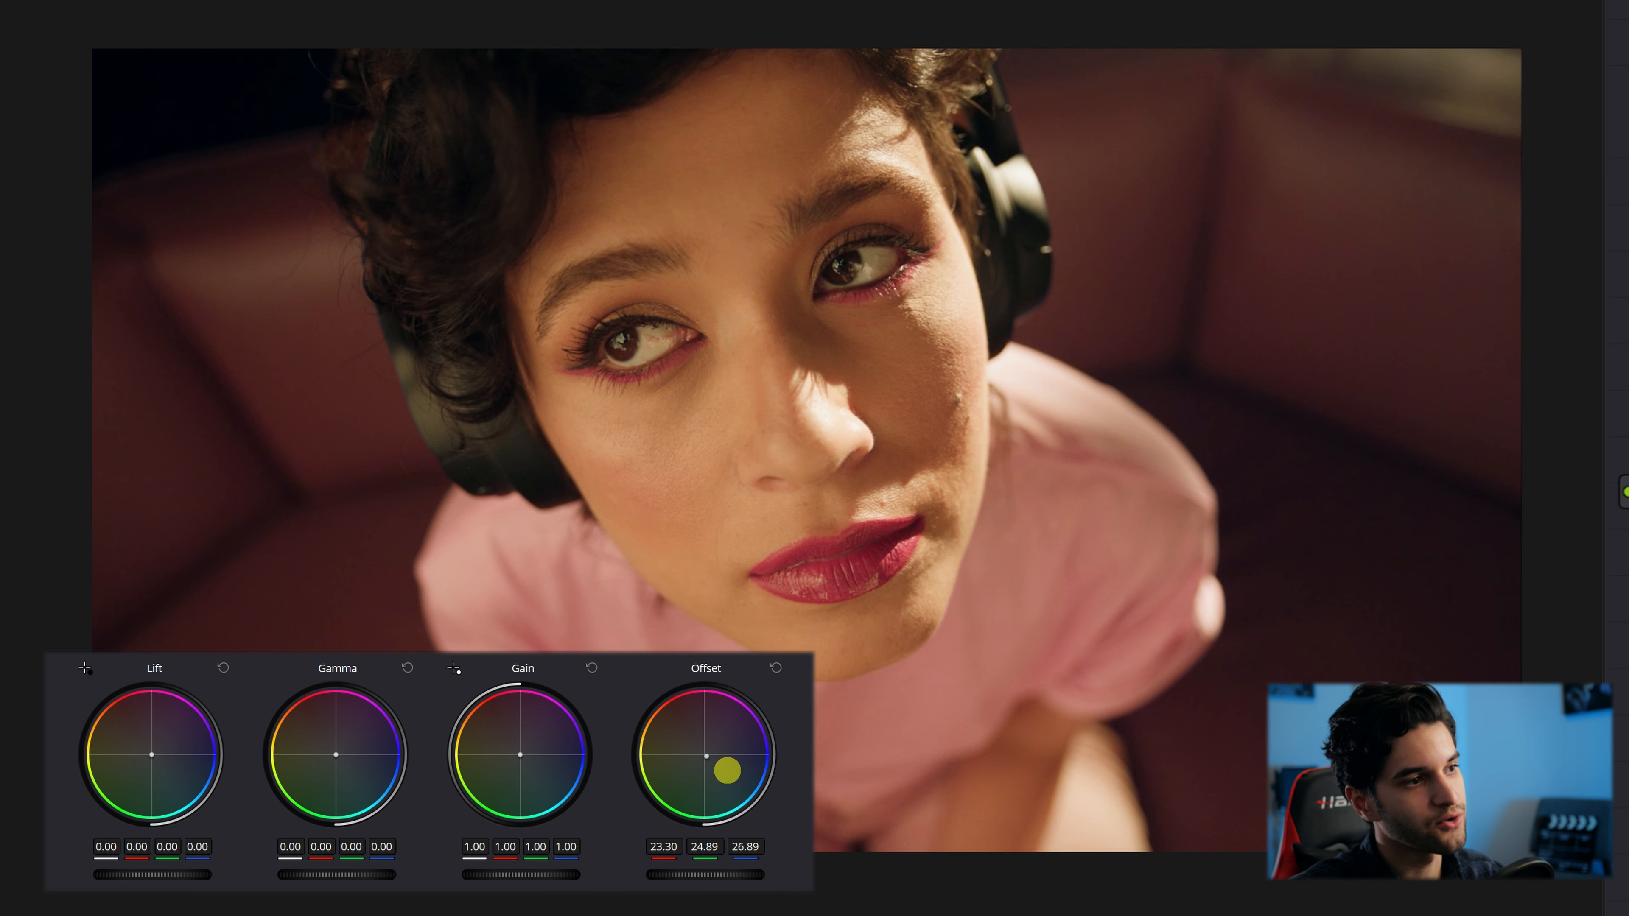
pyautogui.moveTo(728, 770); pyautogui.dragTo(752, 768)
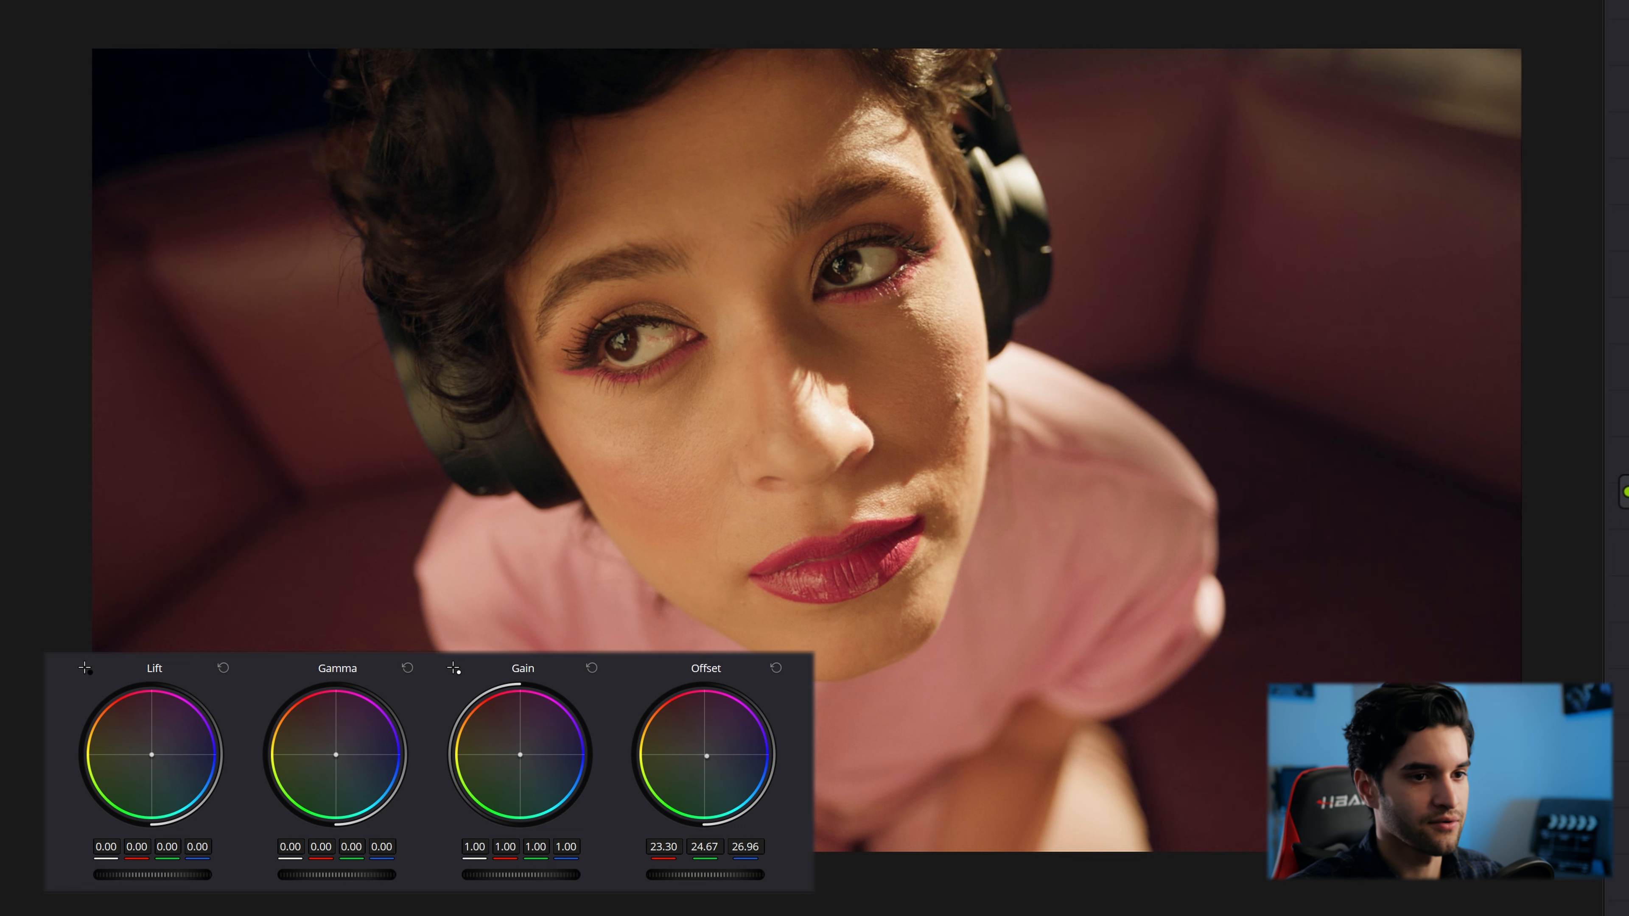
# - Grade the woman on node 05 with gamma -0.01, -0.02, -0.01, -0.00 and gain 1.07
pyautogui.click(565, 708)
pyautogui.moveTo(307, 777); pyautogui.dragTo(338, 762)
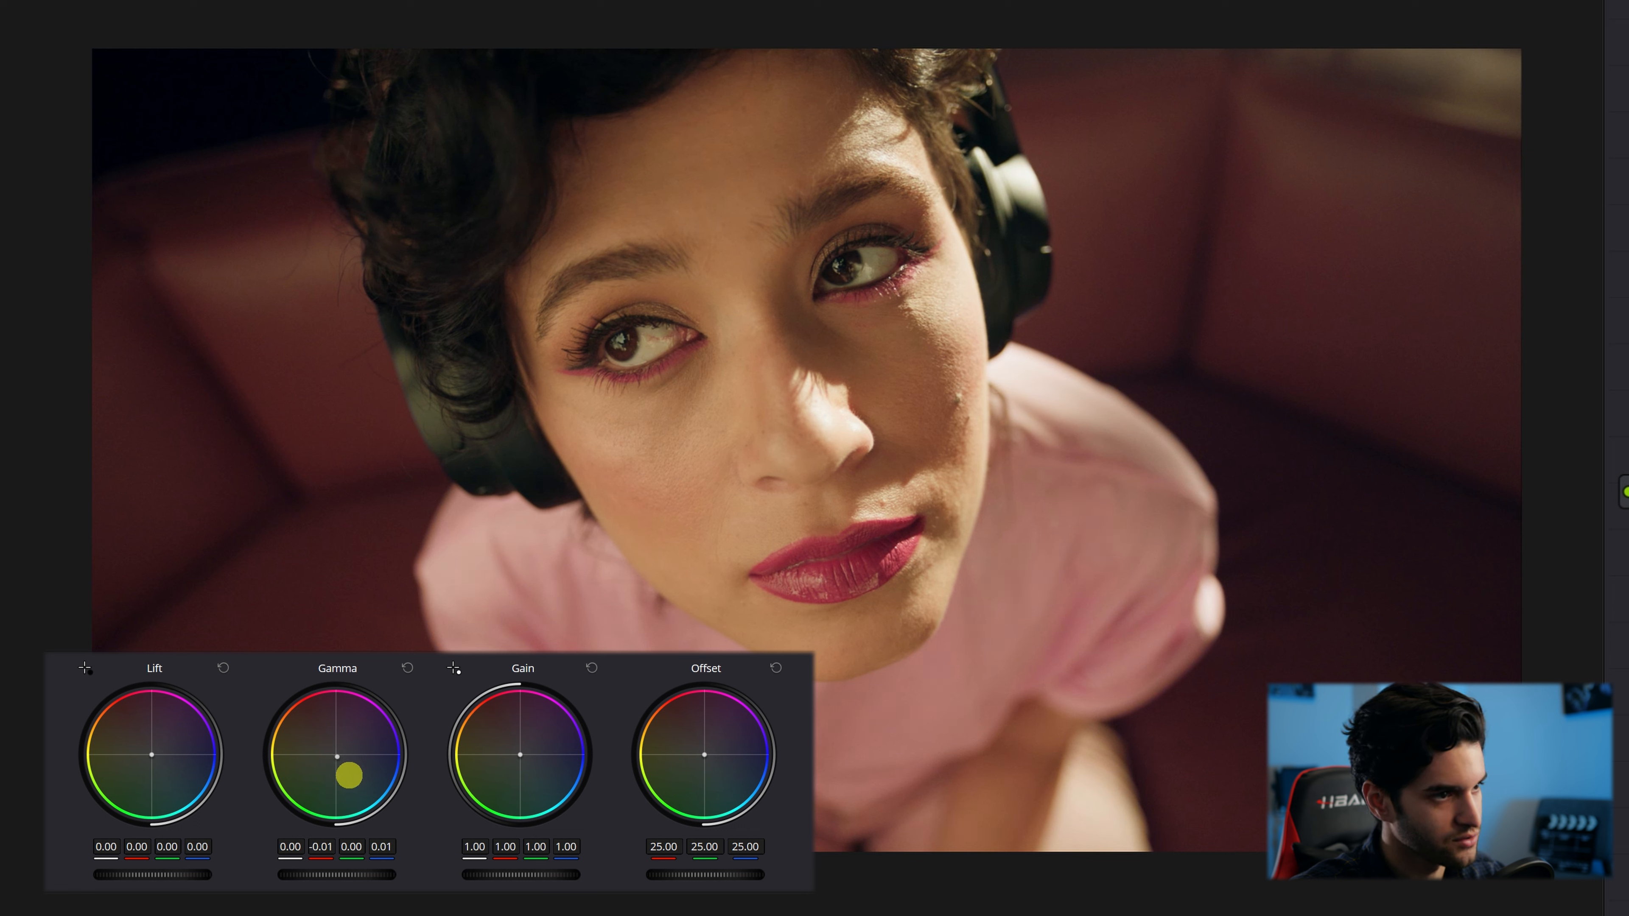
pyautogui.moveTo(522, 878)
pyautogui.mouseDown()
pyautogui.moveTo(497, 872)
pyautogui.moveTo(537, 869)
pyautogui.mouseUp()
pyautogui.moveTo(360, 873); pyautogui.dragTo(334, 871)
pyautogui.moveTo(498, 878); pyautogui.dragTo(515, 878)
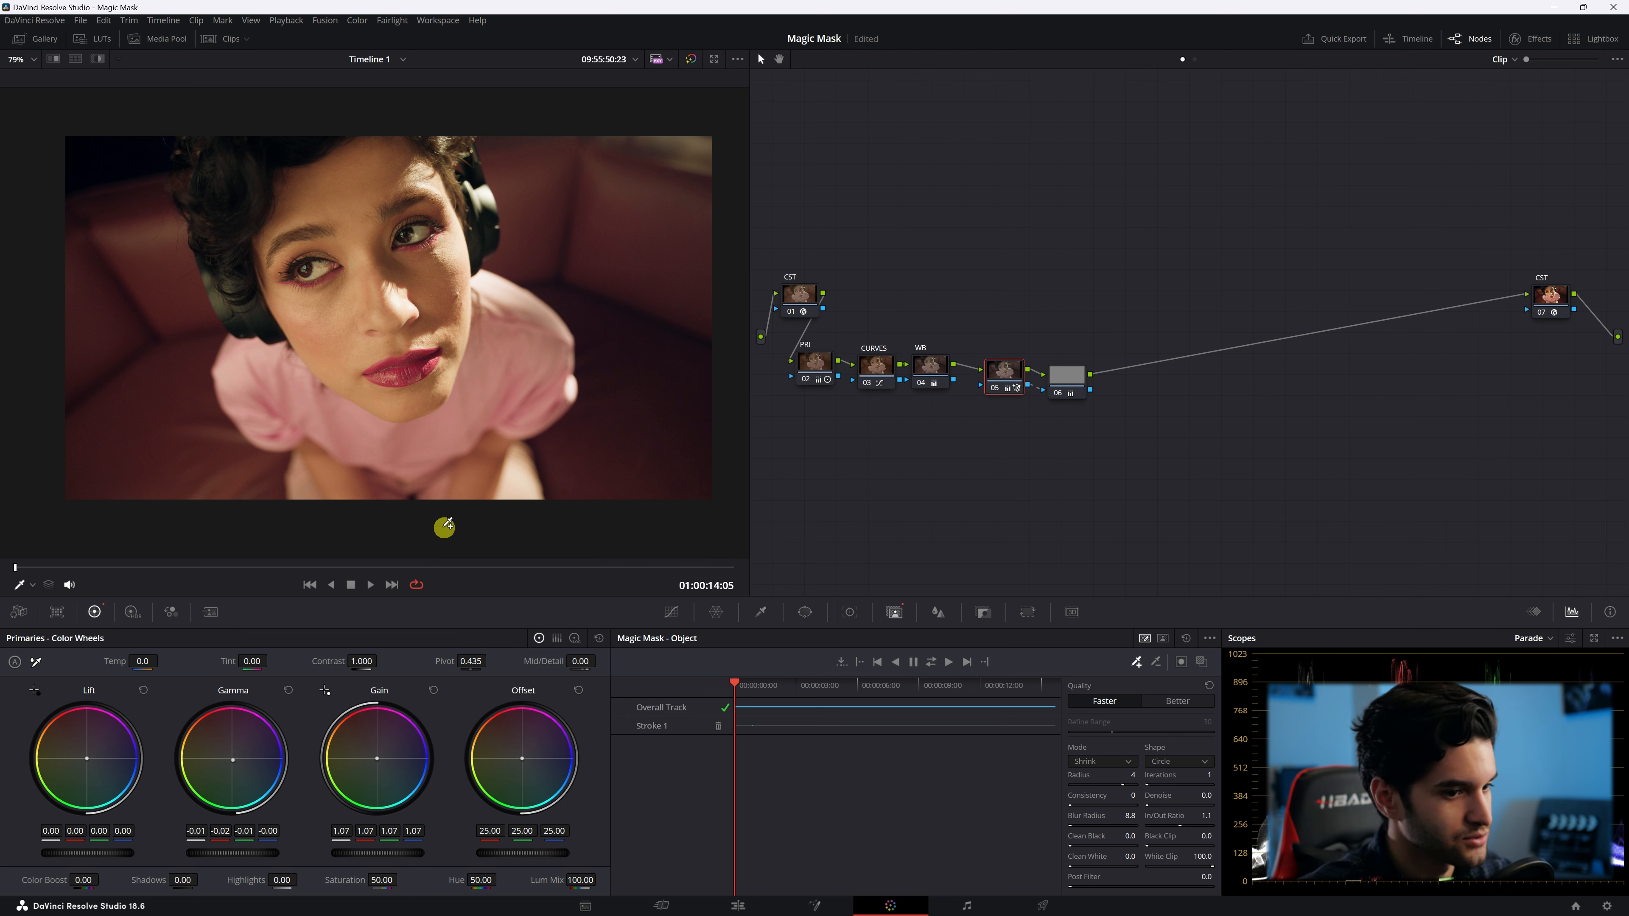
# - Switch node 05 to the Log wheels and adjust the woman's midtones
pyautogui.click(573, 640)
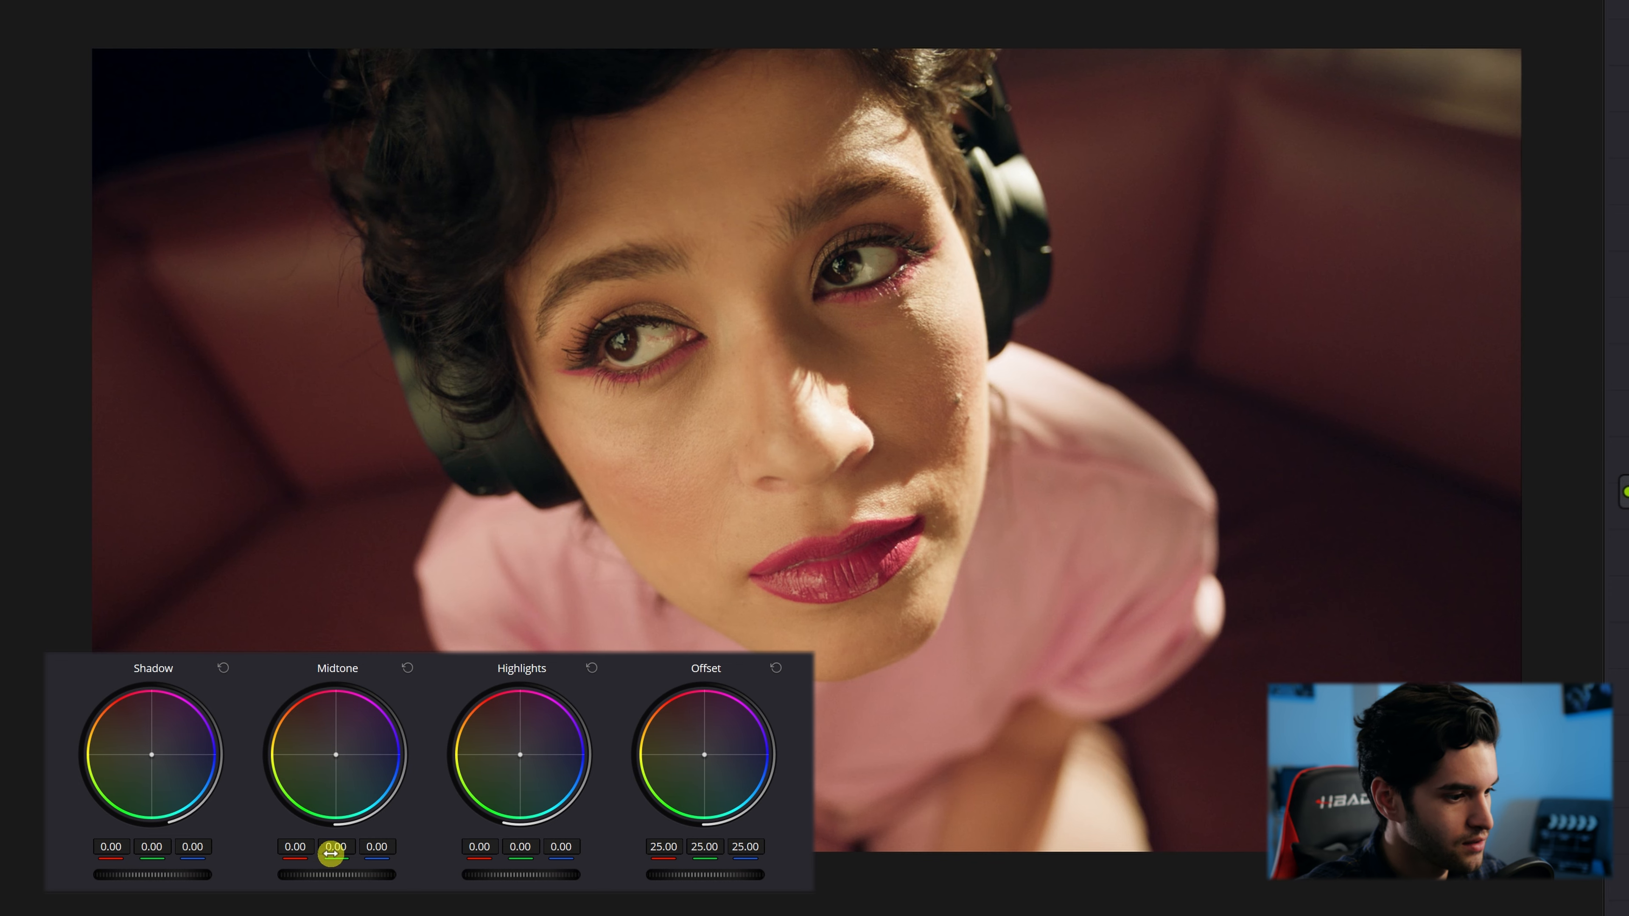
pyautogui.moveTo(223, 852); pyautogui.dragTo(252, 861)
pyautogui.moveTo(353, 885); pyautogui.dragTo(389, 885)
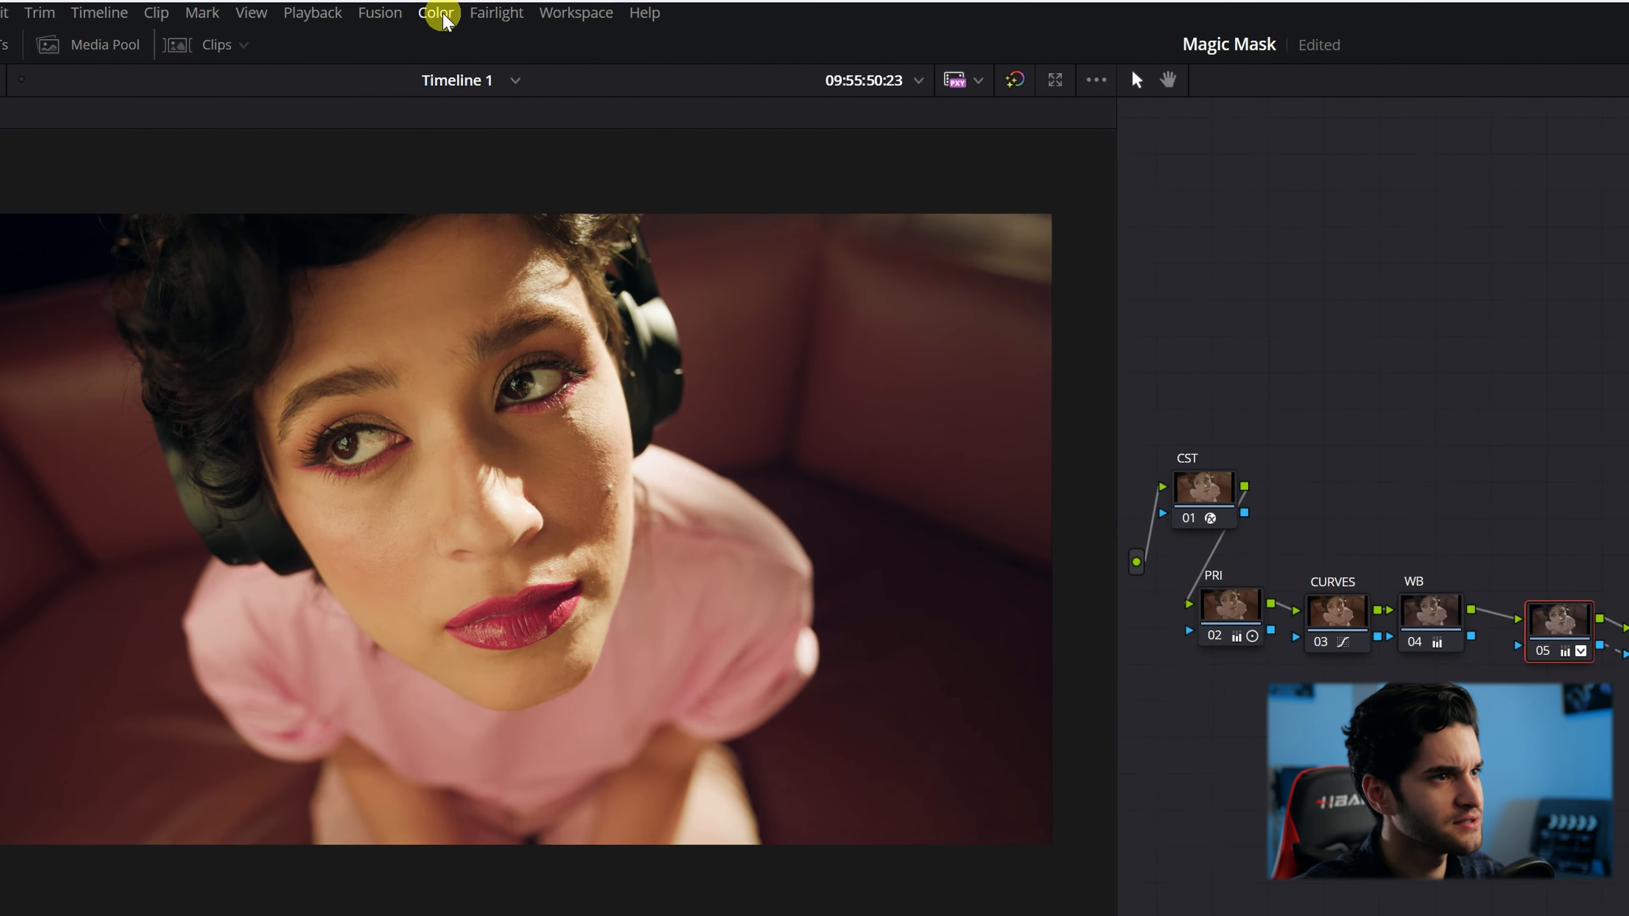
# - Look up the hotkeys assigned to the Full Printer Light adjustments
pyautogui.click(382, 7)
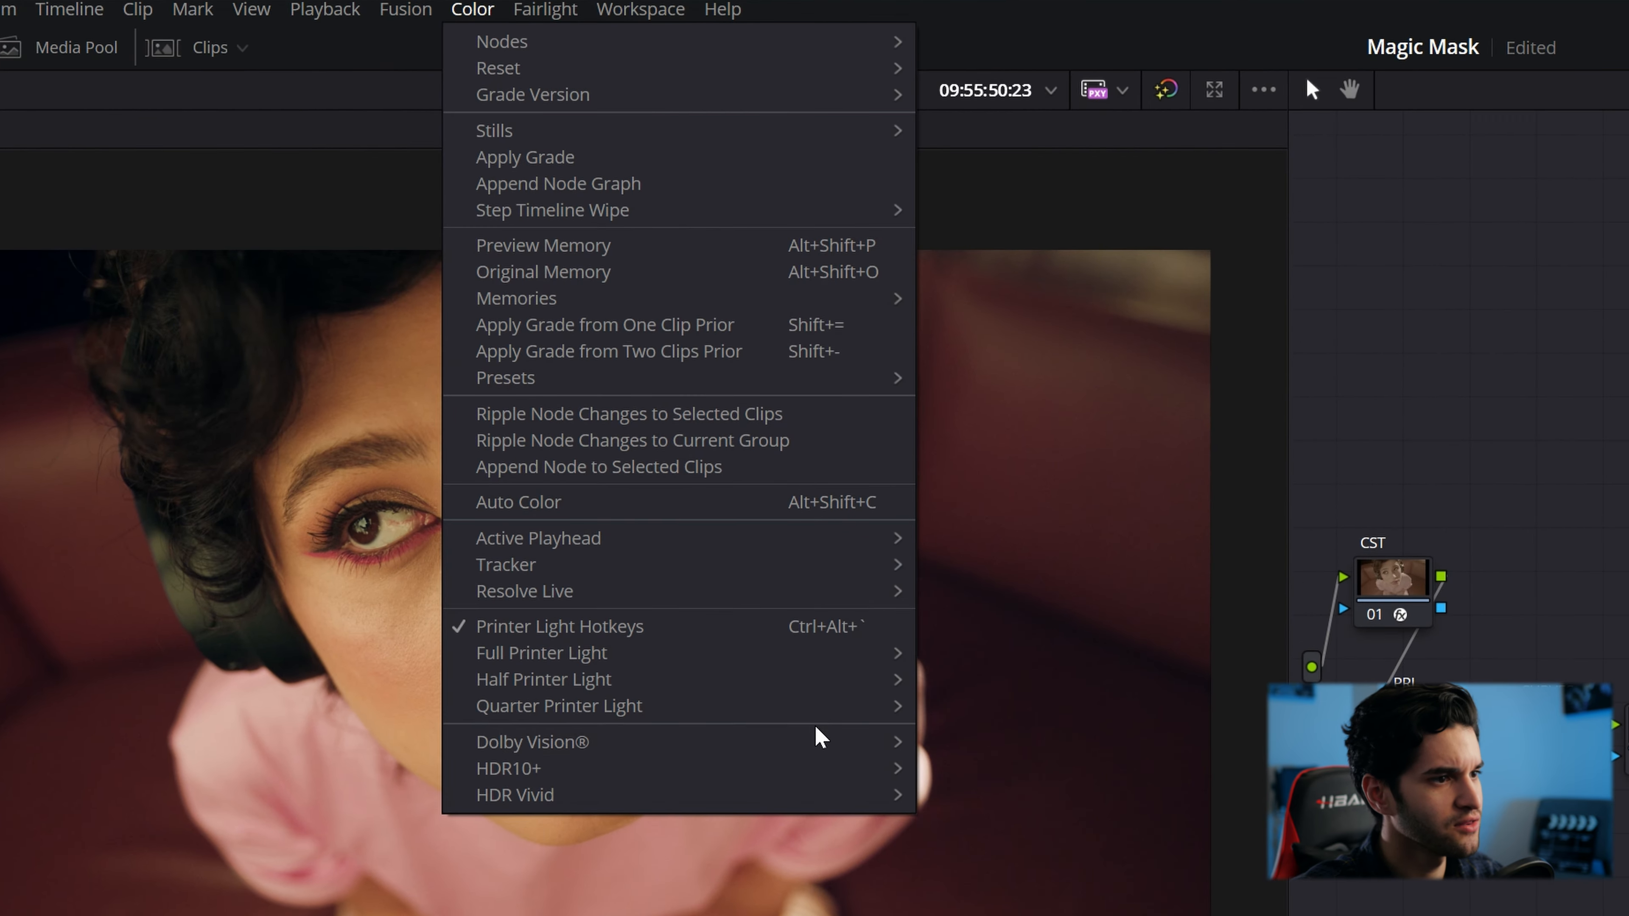
pyautogui.moveTo(821, 655)
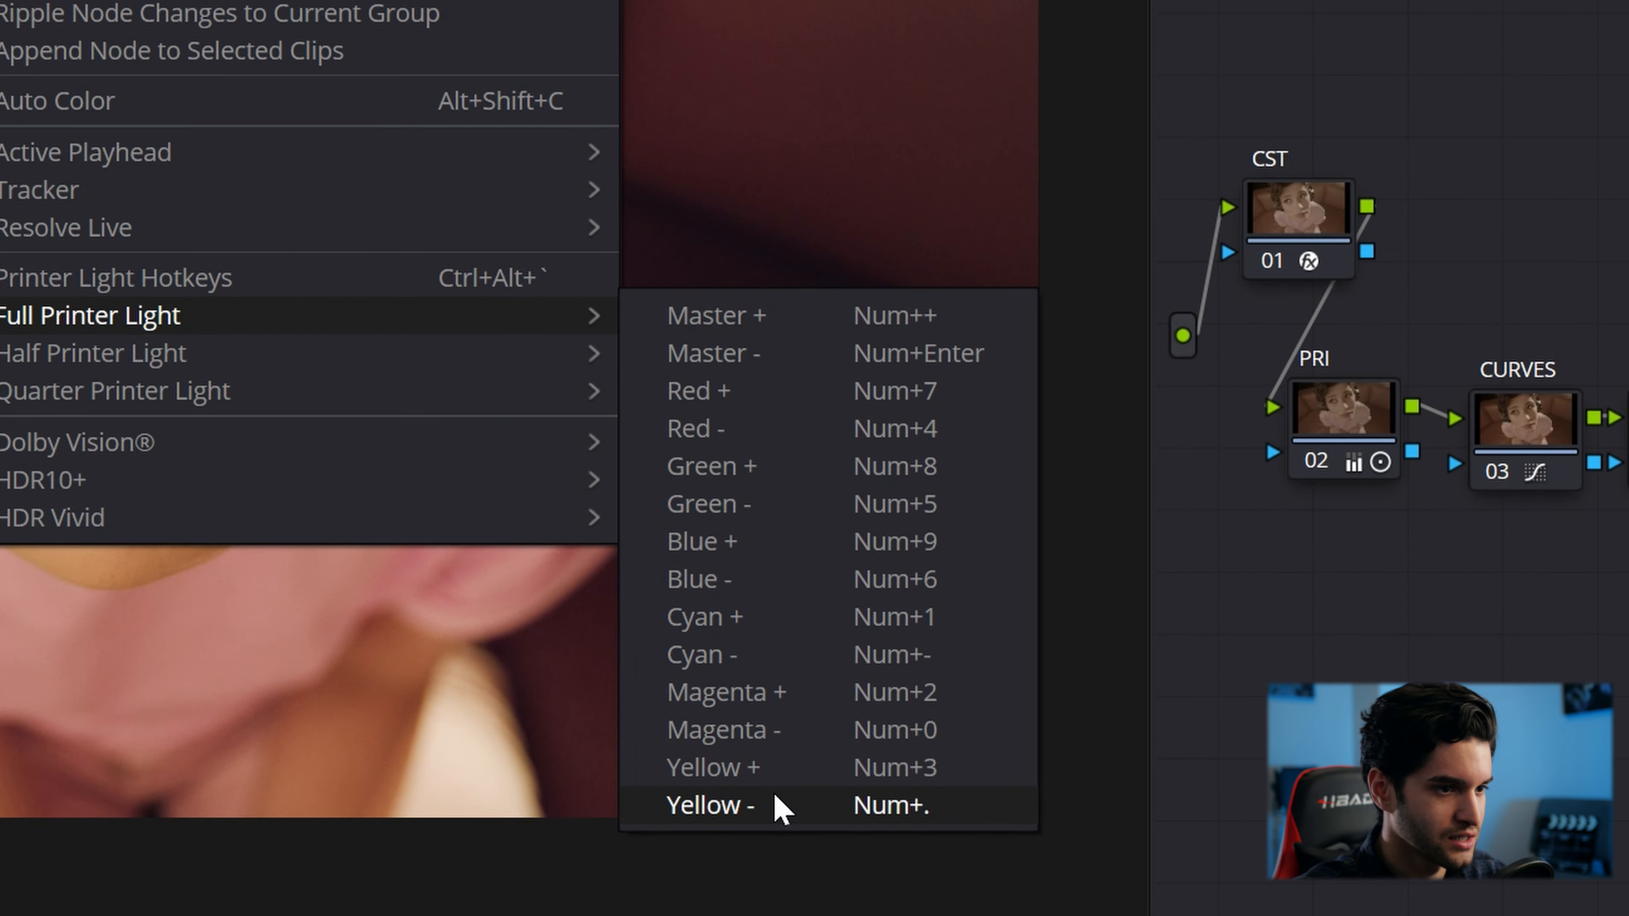
pyautogui.click(747, 805)
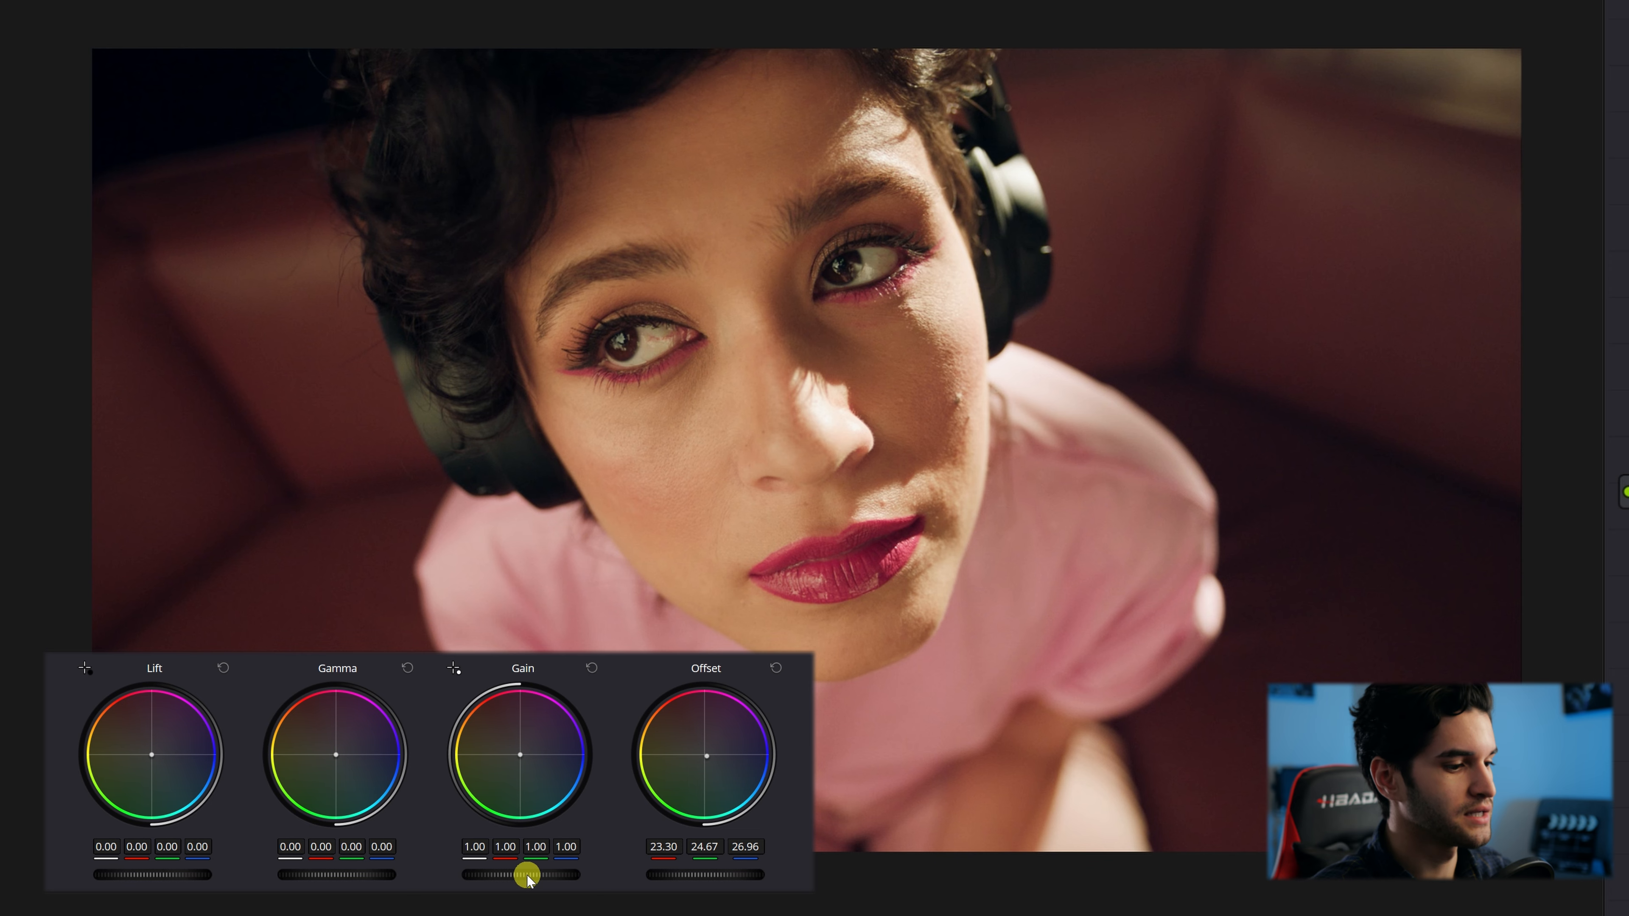
# - Darken the background on node 06 with gain 0.95 and gamma -0.00 on all channels
pyautogui.moveTo(532, 874); pyautogui.dragTo(504, 871)
pyautogui.moveTo(367, 873); pyautogui.dragTo(350, 875)
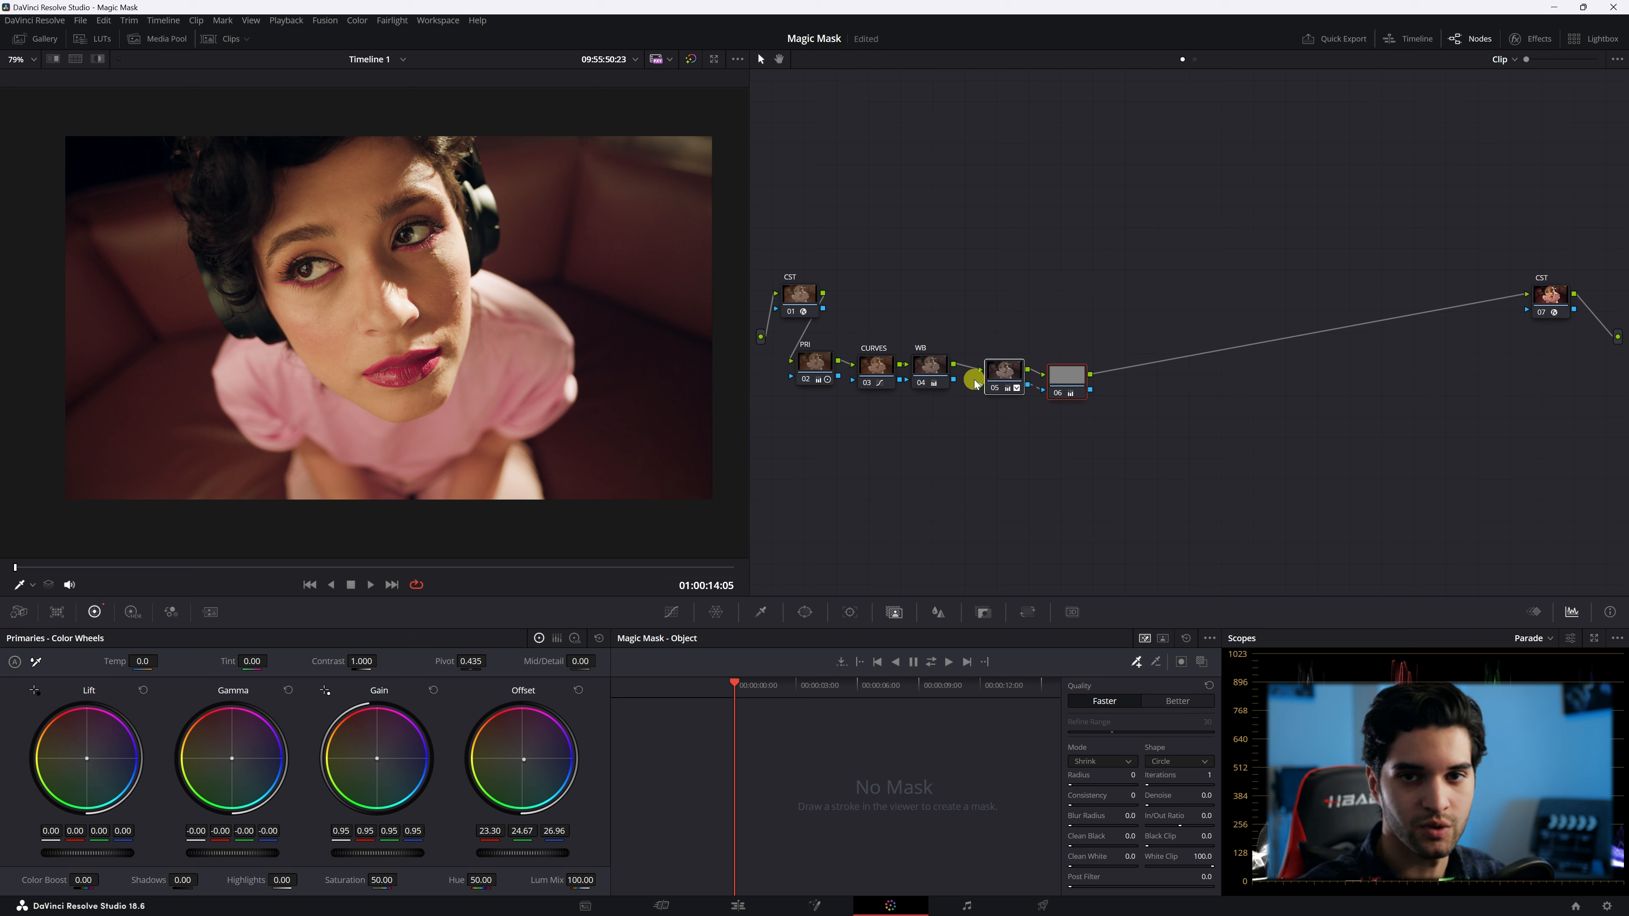
# - Disable and re-enable nodes 05 and 06 together to compare the clip with and without their grade
pyautogui.hotkey('ctrl', 'd')
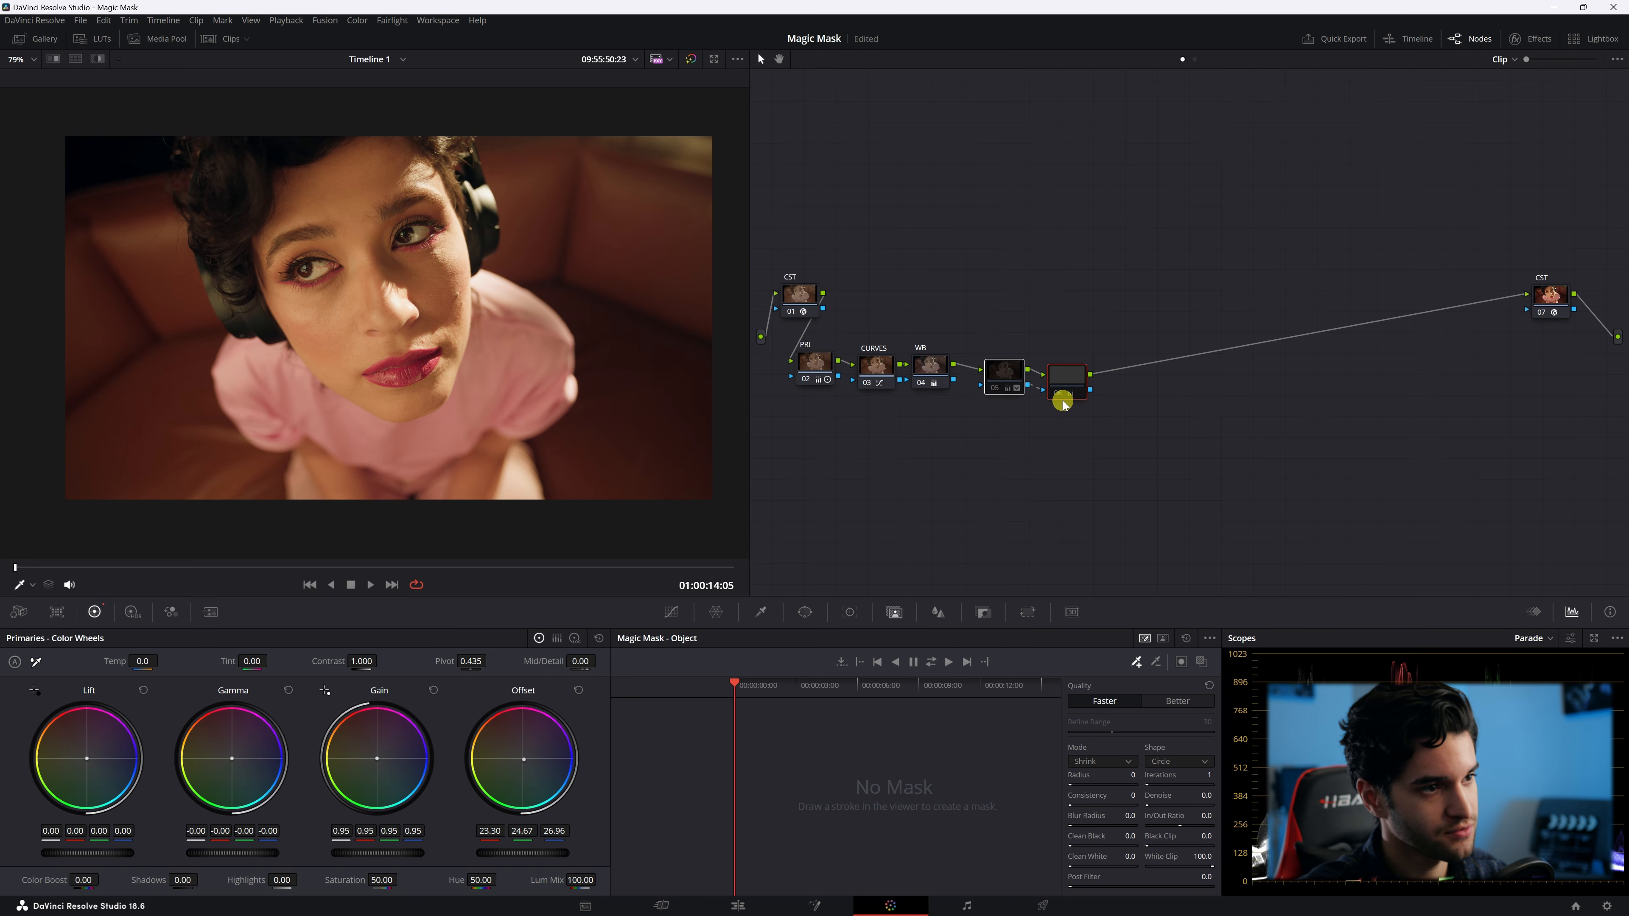
pyautogui.hotkey('ctrl', 'd')
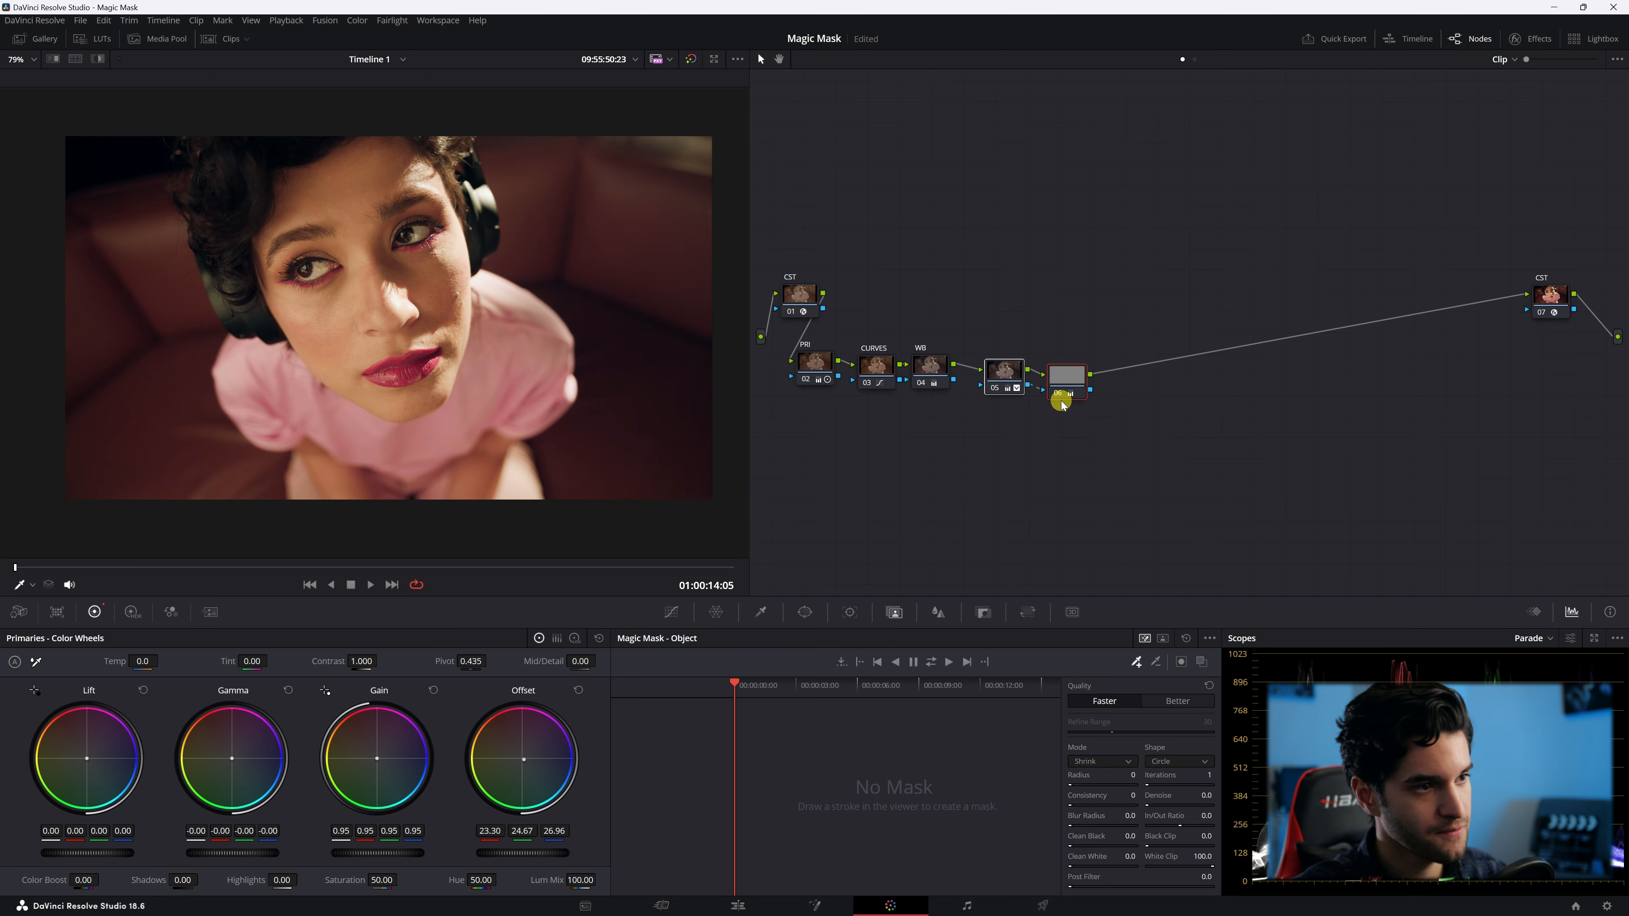